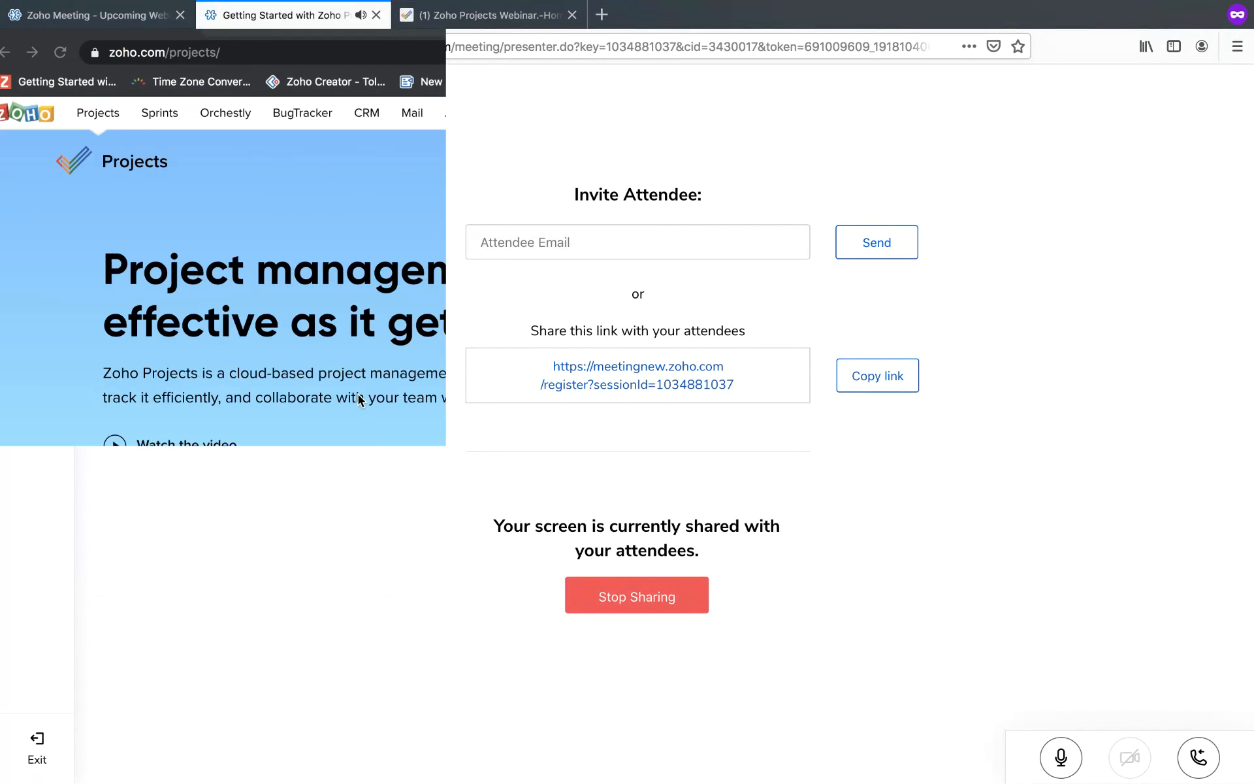
- Switch to the Zoho Projects portal in the other browser window and look over the widgets on its home page
key(ctrl+Left)
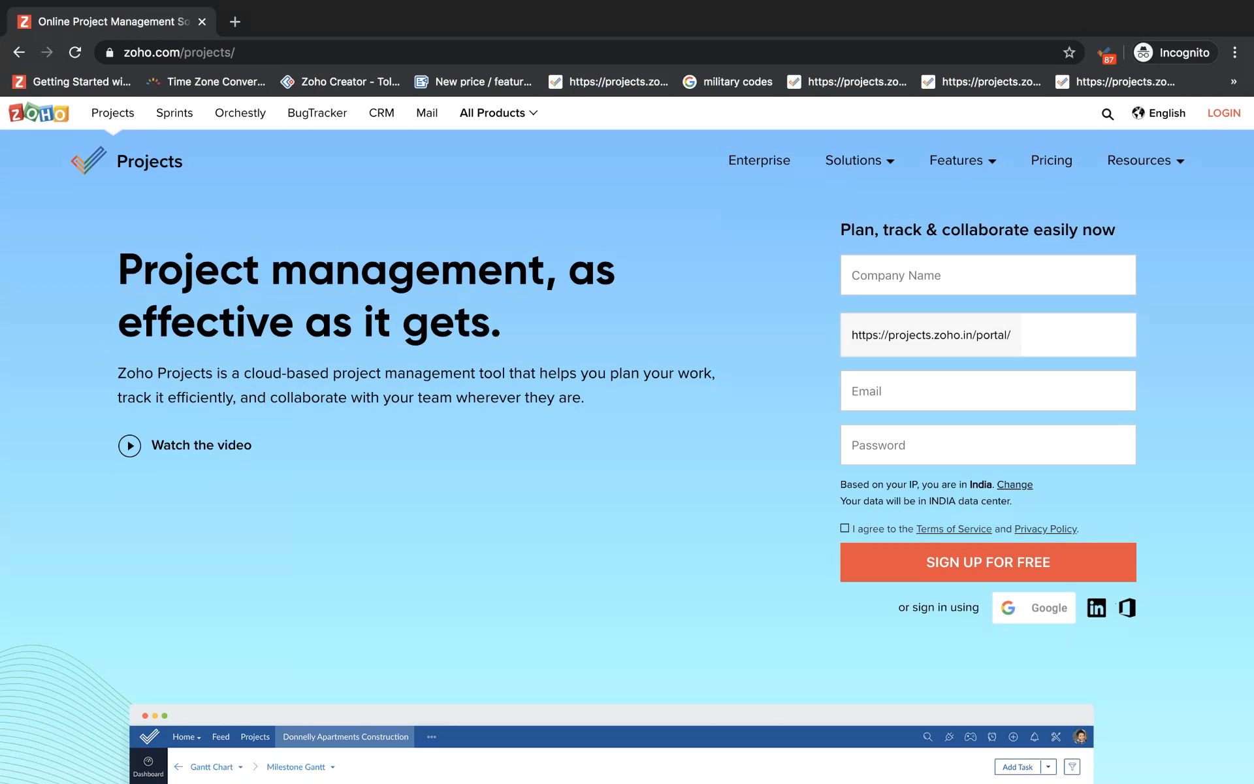
key(super+Tab)
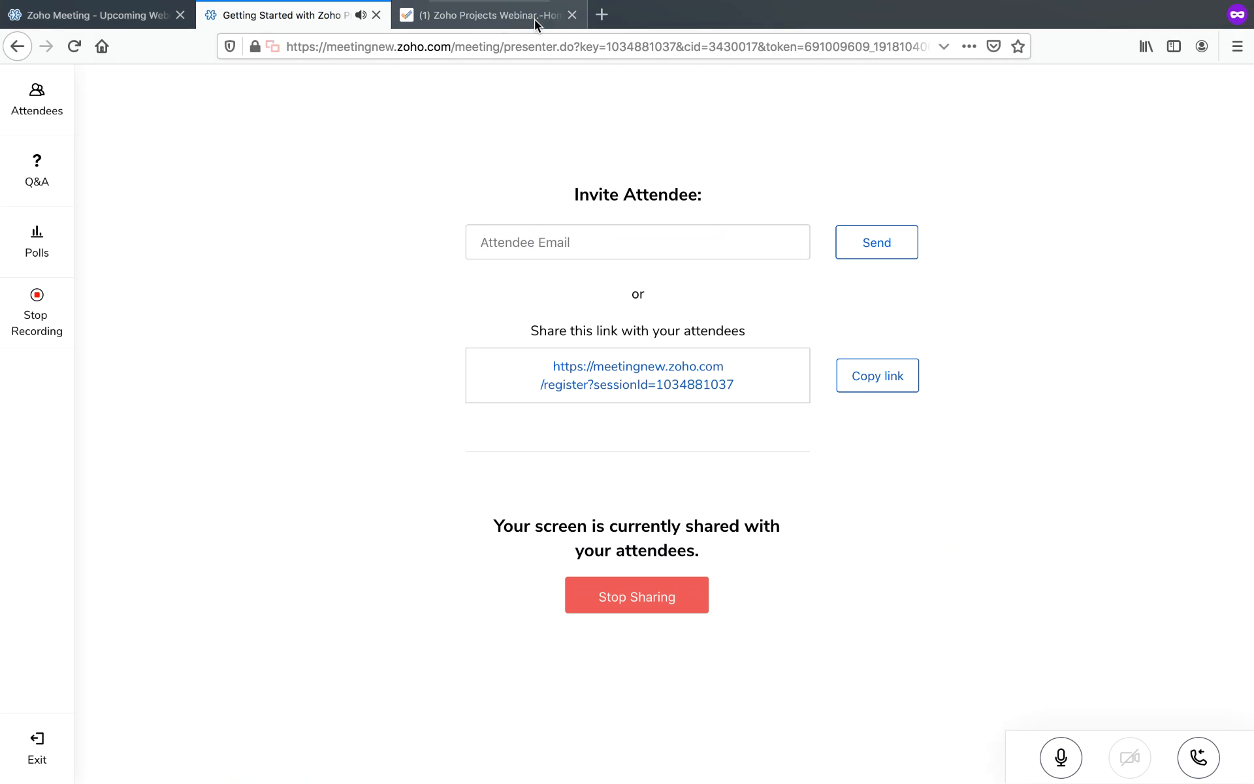
click(526, 10)
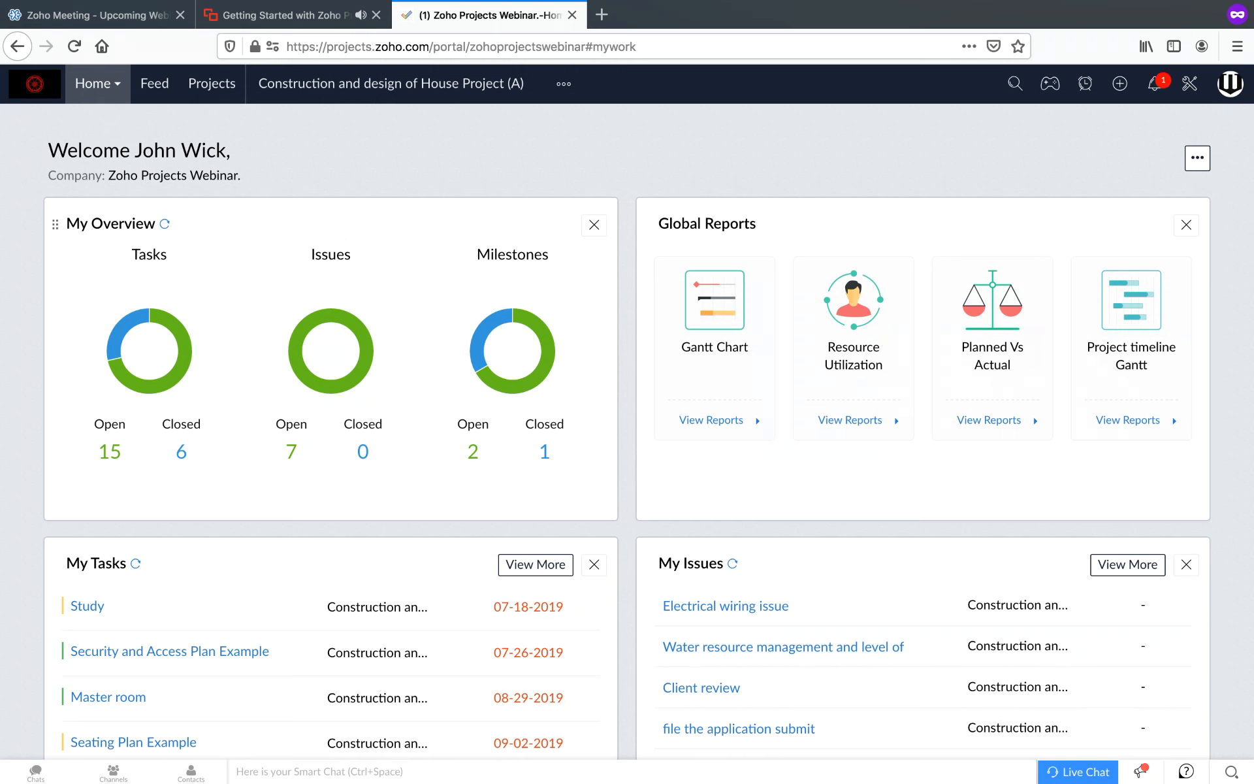
scroll(631, 425, down, 5)
scroll(631, 424, up, 5)
scroll(630, 420, down, 5)
scroll(630, 419, up, 5)
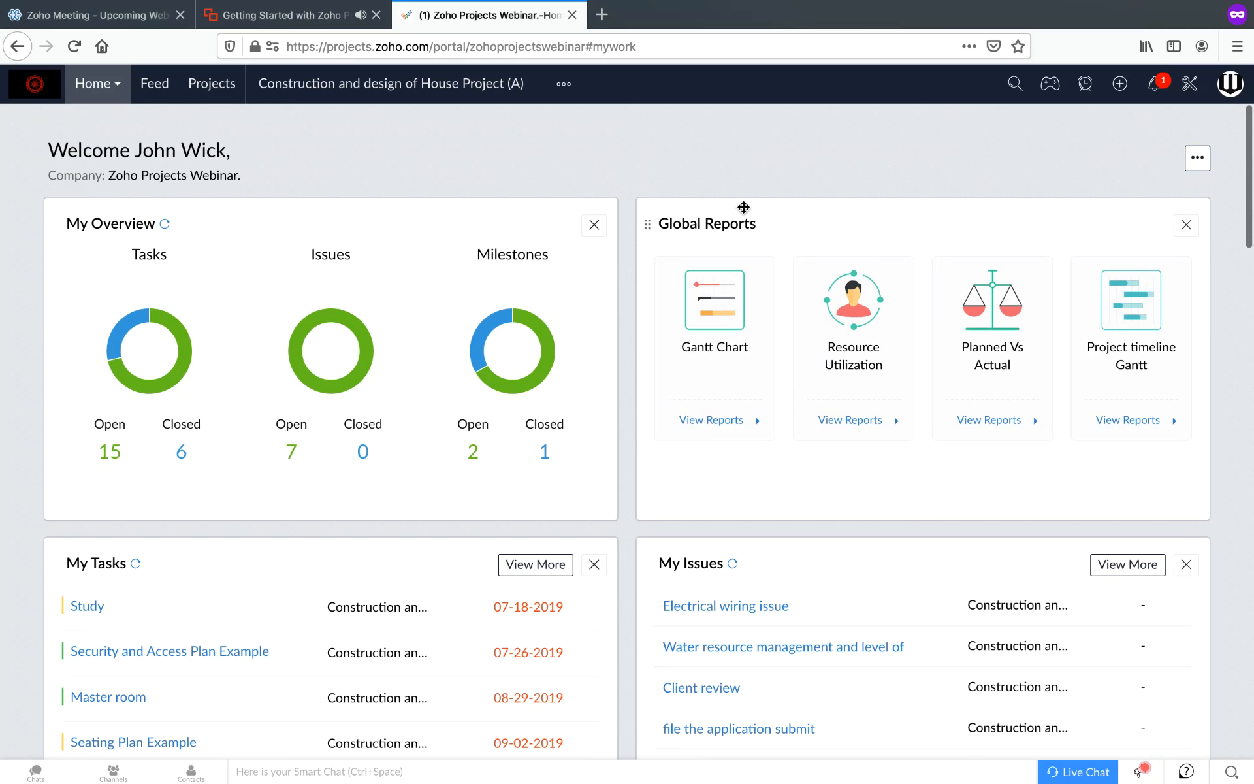
- Move the Global Reports widget ahead of My Overview on the home page
drag(627, 208, 235, 241)
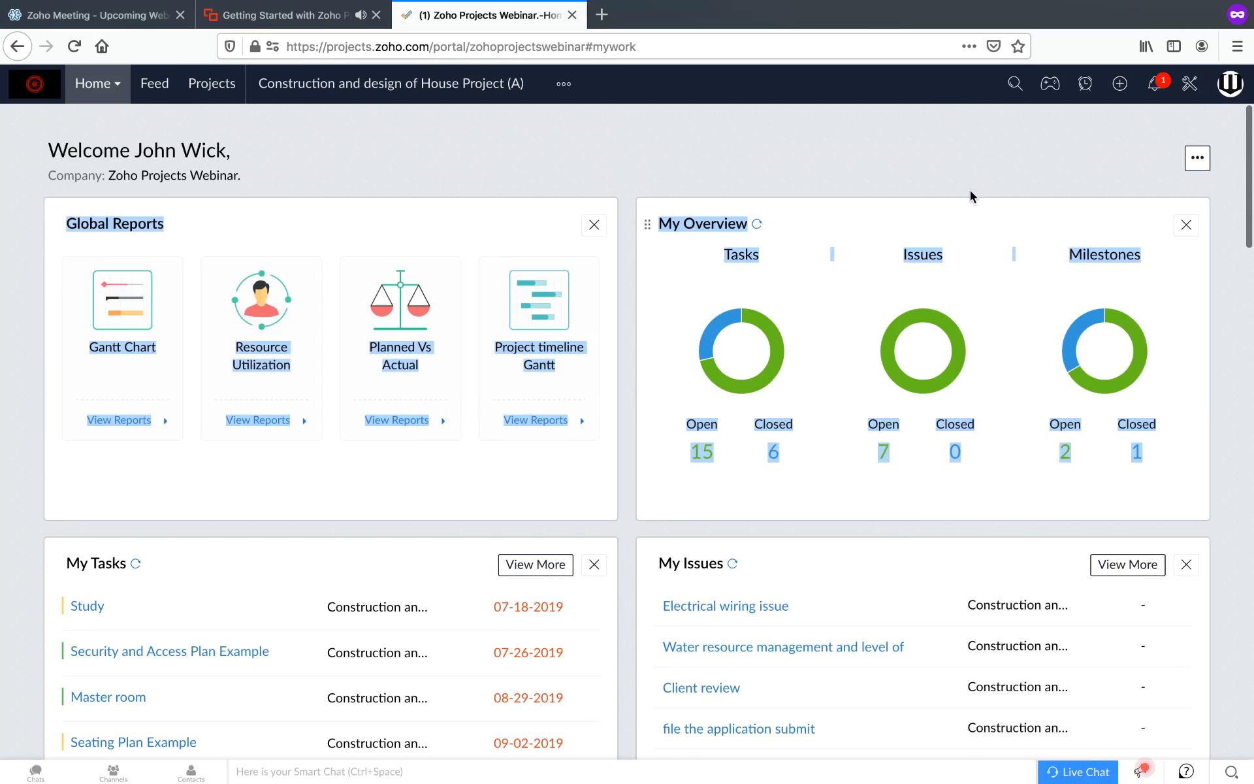
click(971, 196)
- Review the widget list for customizing the home screen and the account's profile and help panel
click(1197, 158)
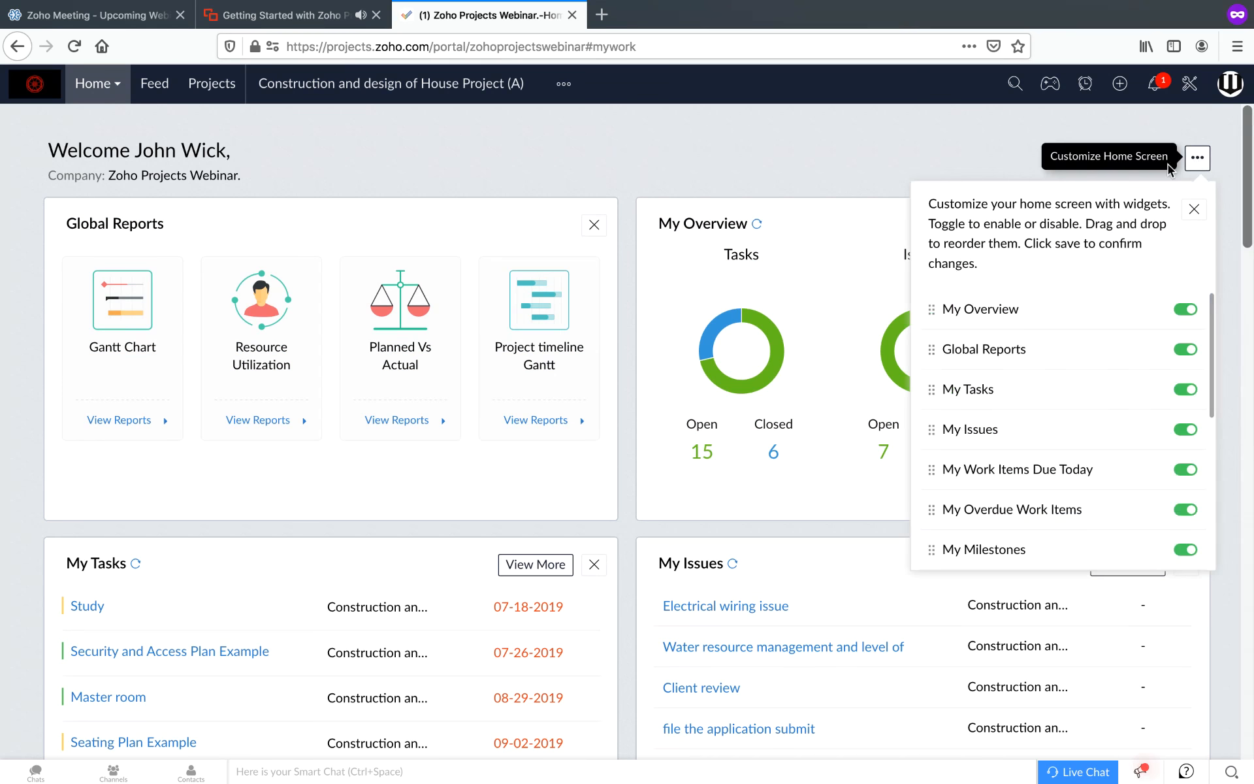
scroll(989, 388, down, 5)
scroll(994, 392, up, 5)
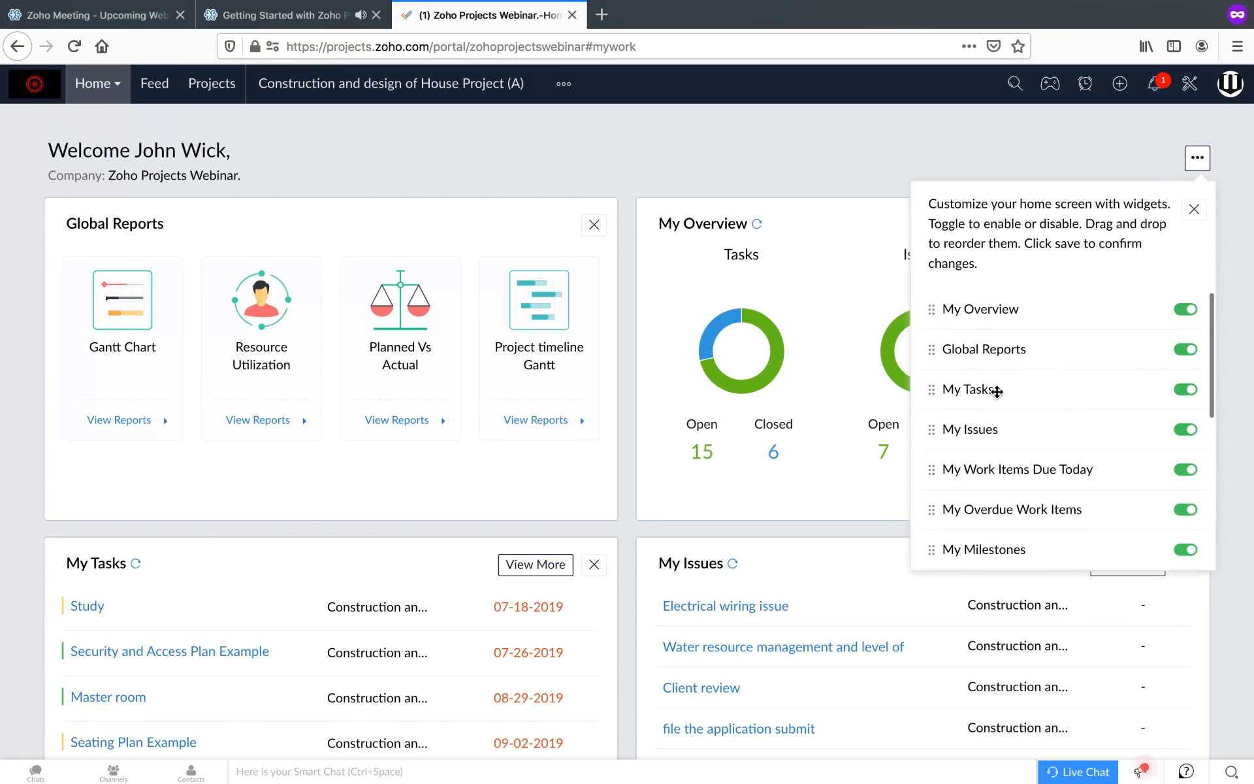
click(908, 152)
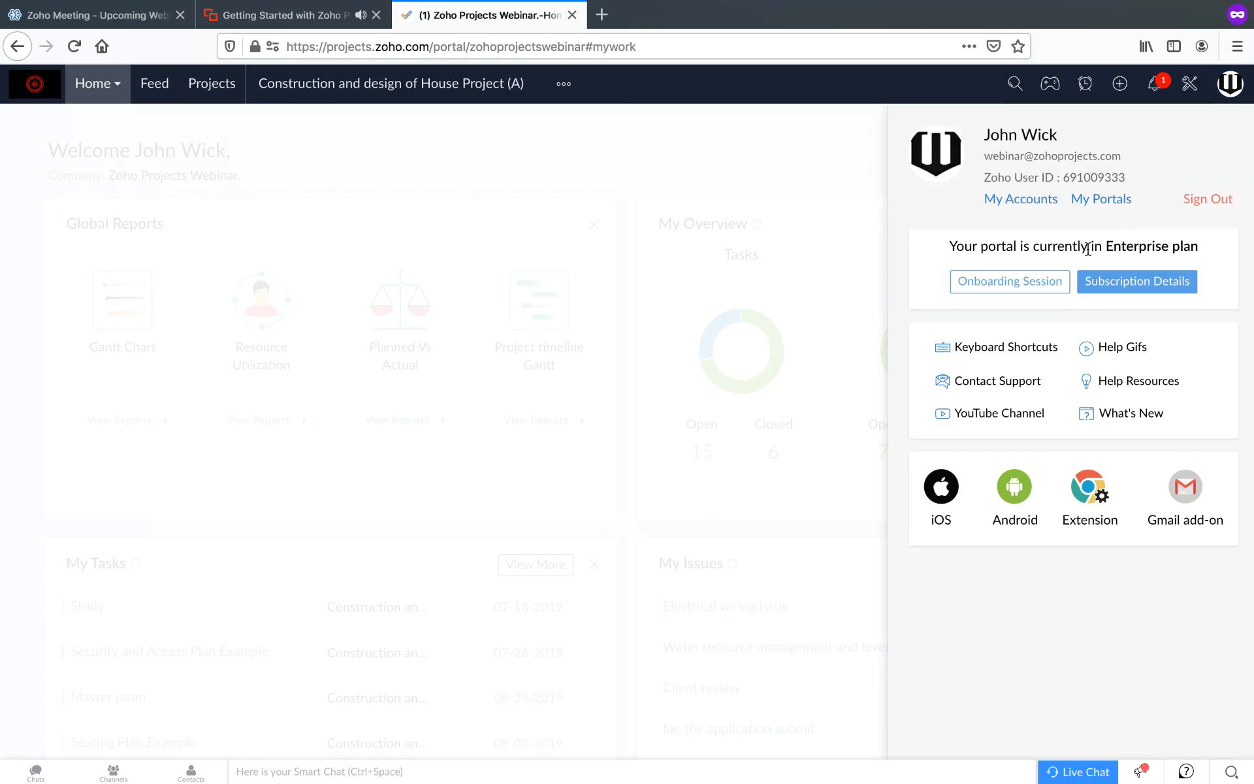
click(825, 154)
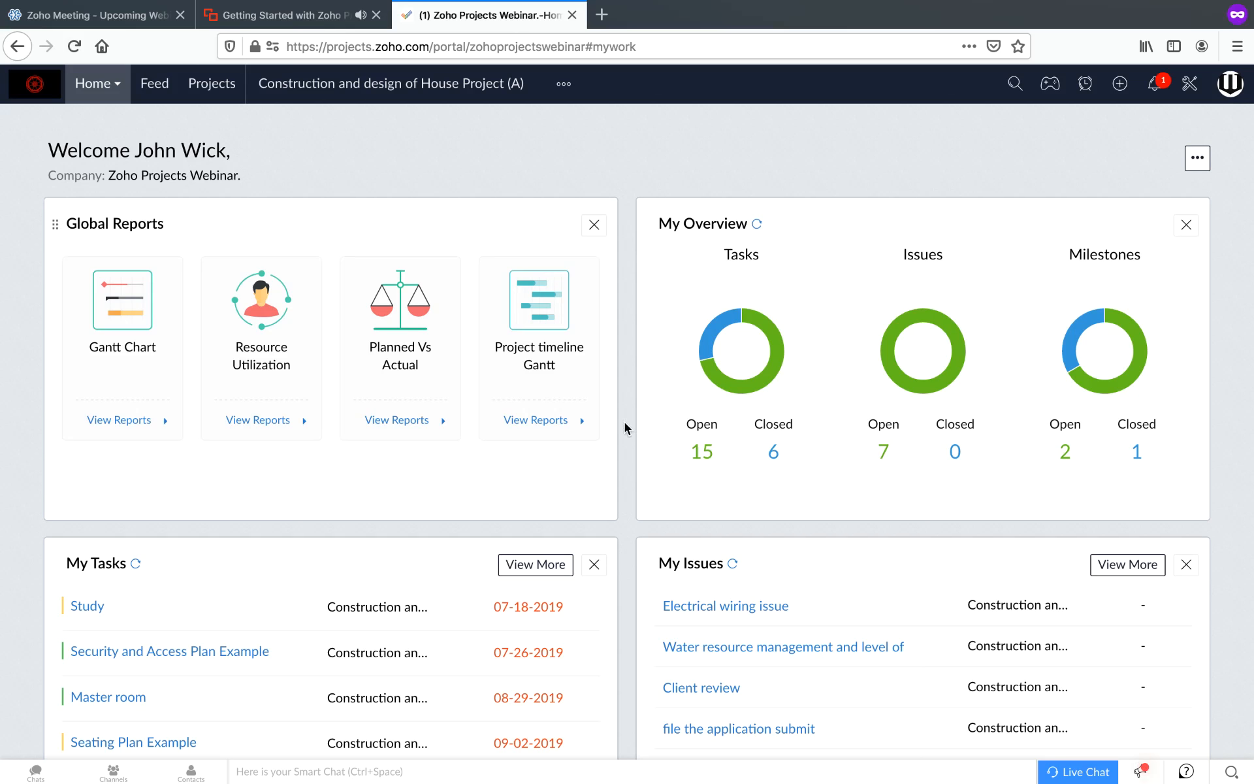
- Open the Portal Users page in Setup and inspect the Add User form, leaving it without adding anyone
scroll(625, 422, down, 2)
scroll(625, 422, up, 2)
scroll(624, 422, down, 1)
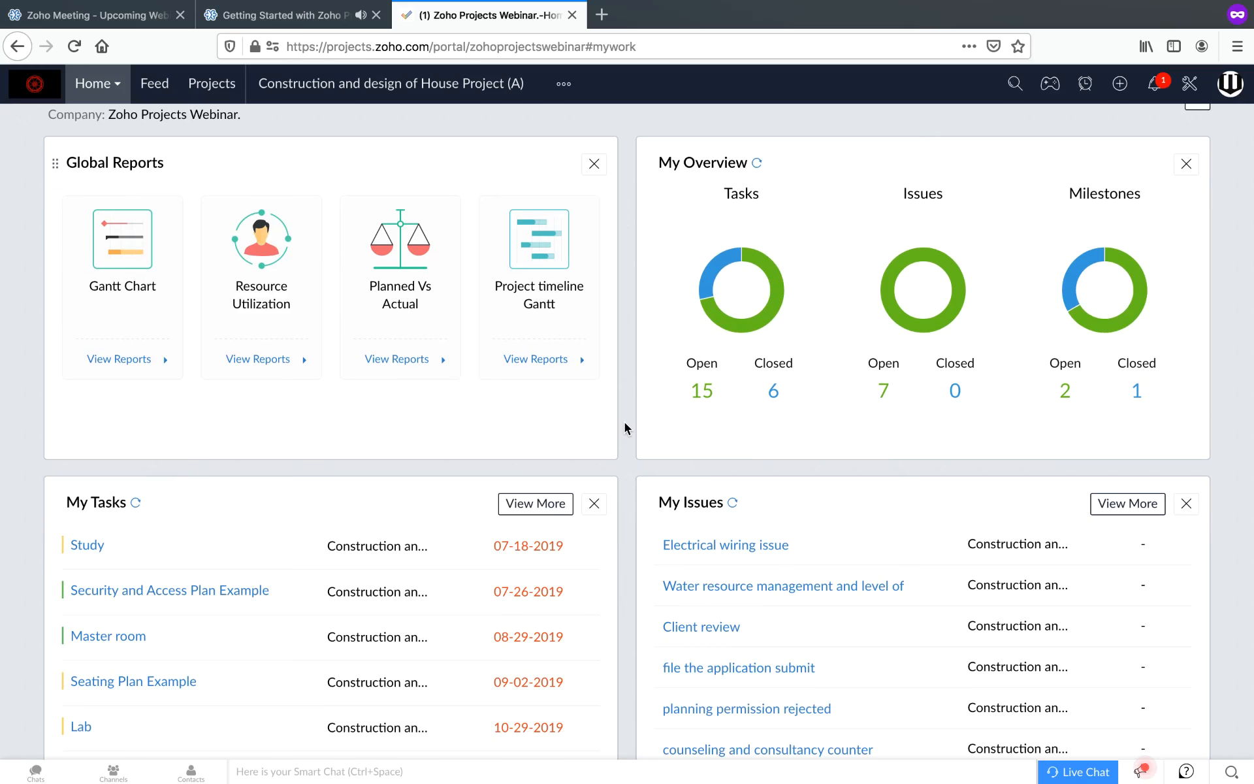
scroll(625, 429, up, 1)
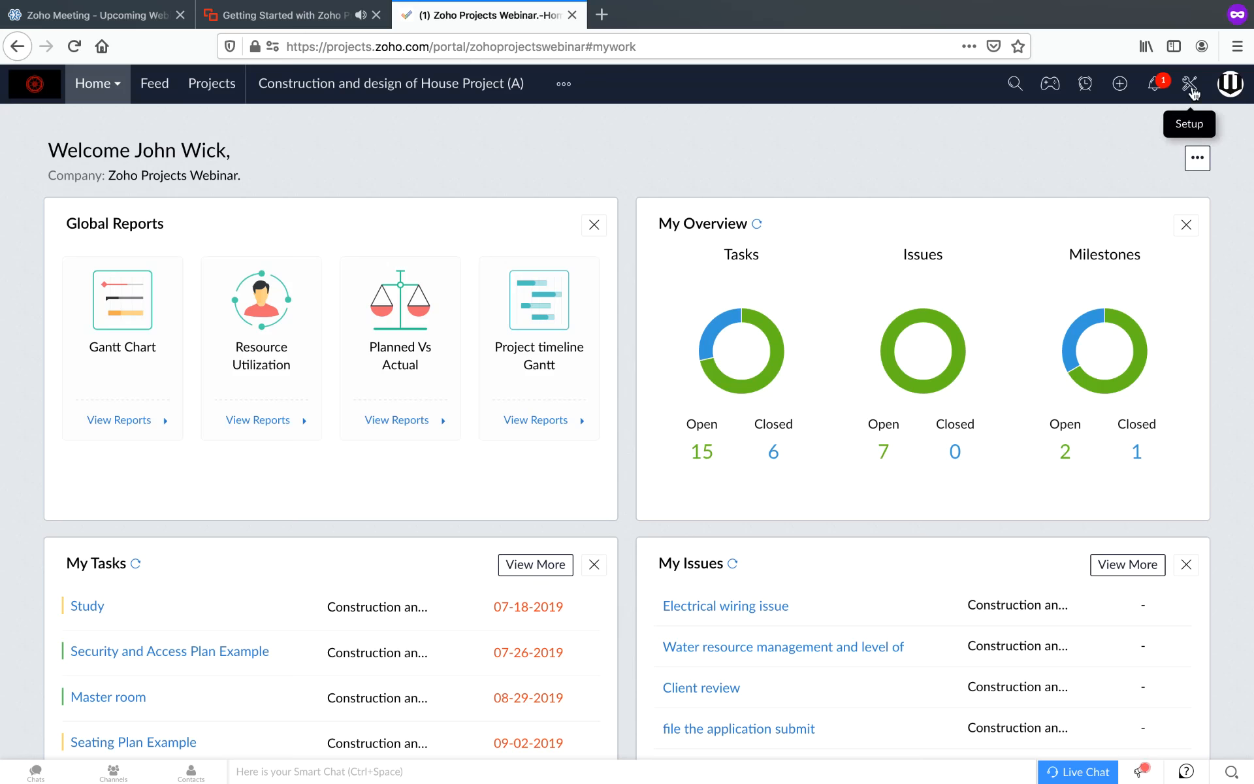
click(1190, 85)
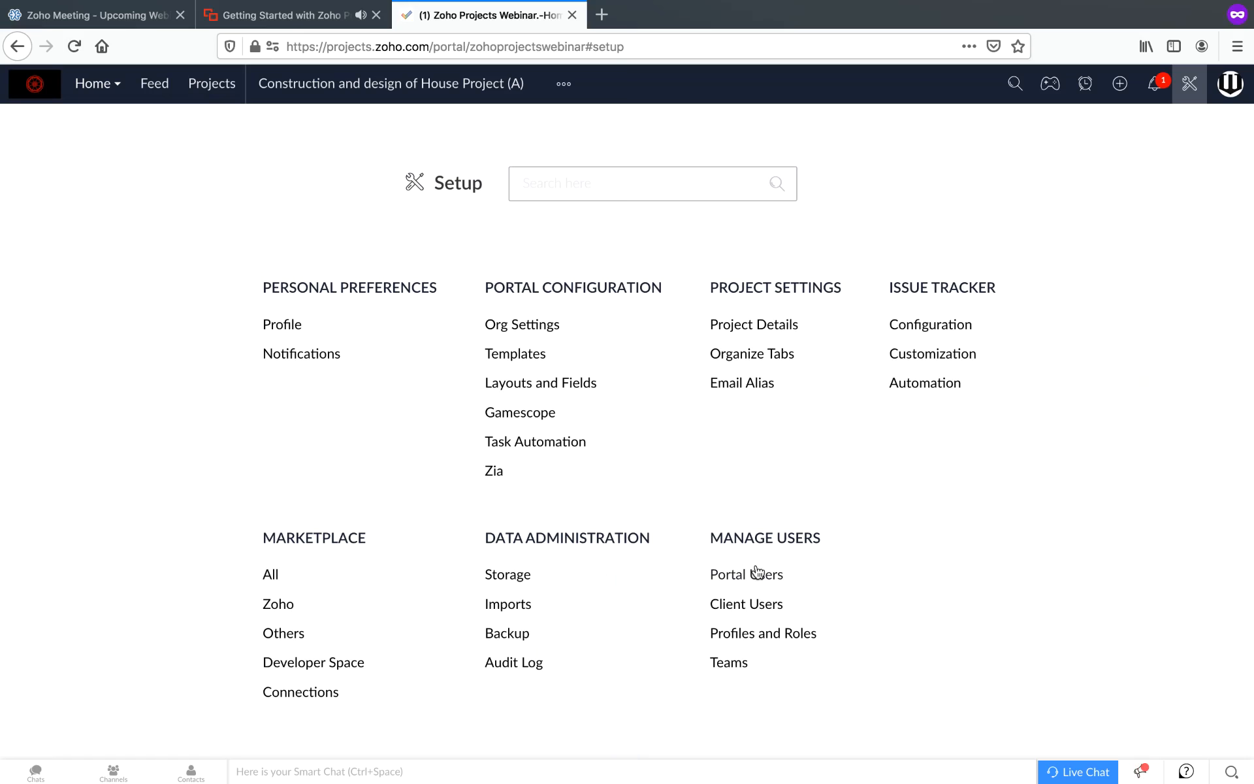
click(757, 573)
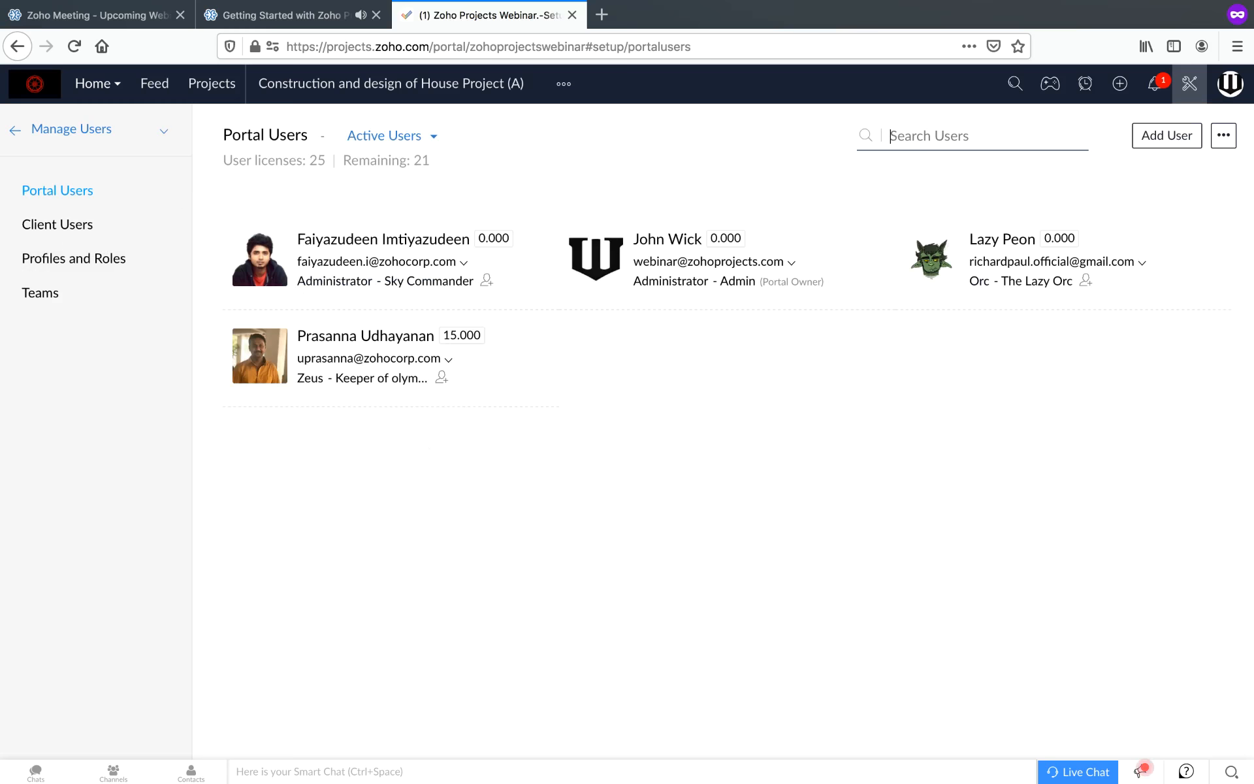
click(1139, 138)
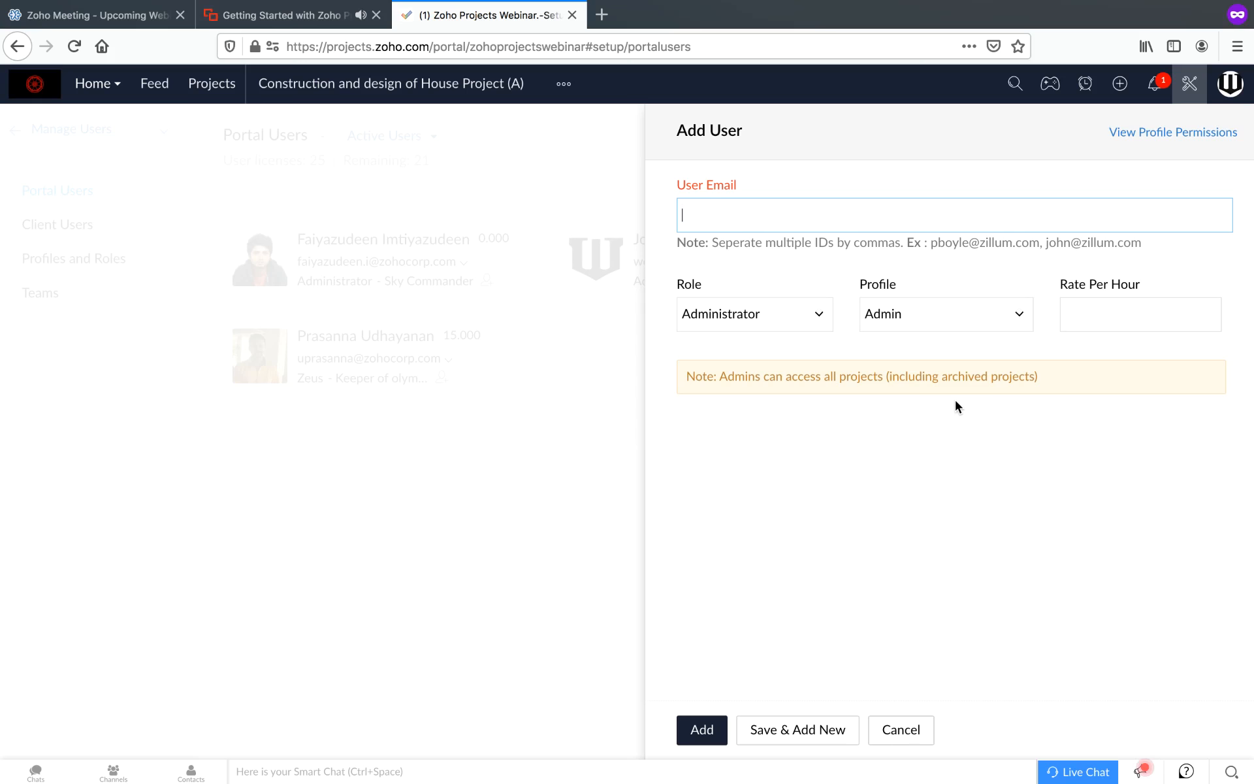
click(889, 729)
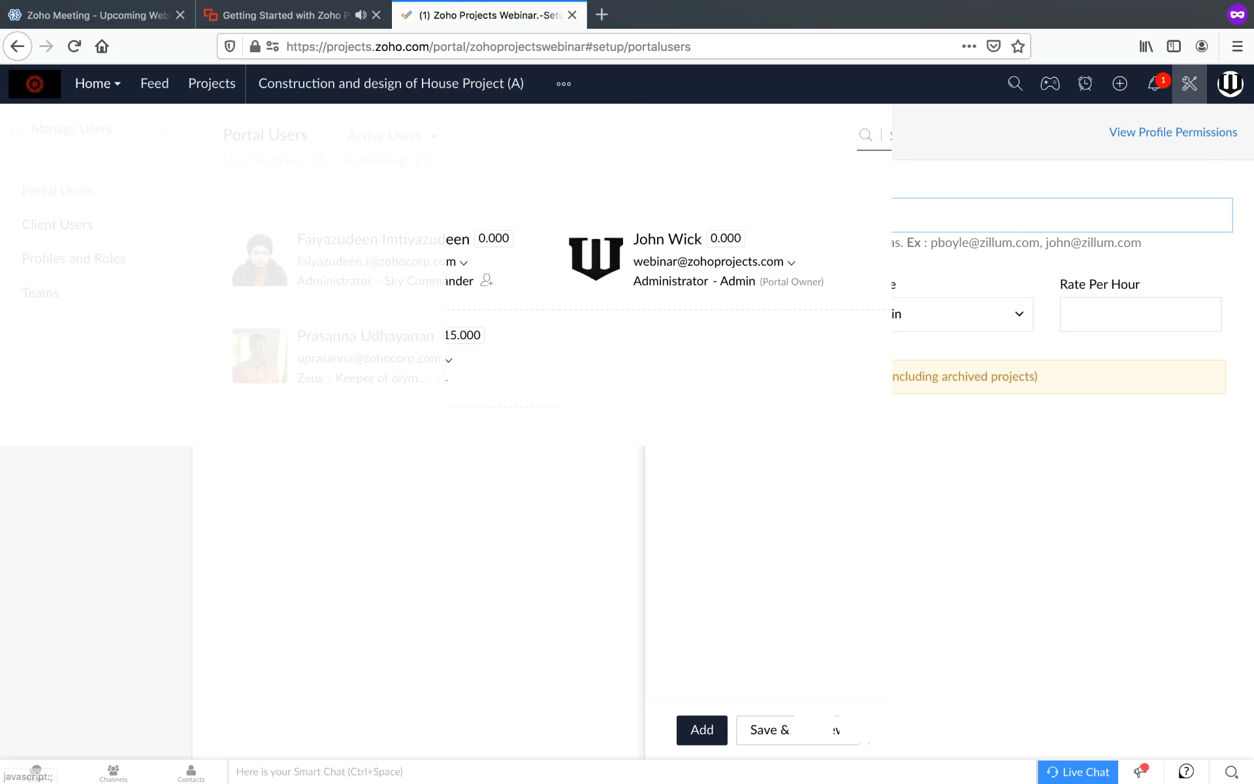
- Open the Client Users page and view the options for adding a client company and a client user
click(68, 227)
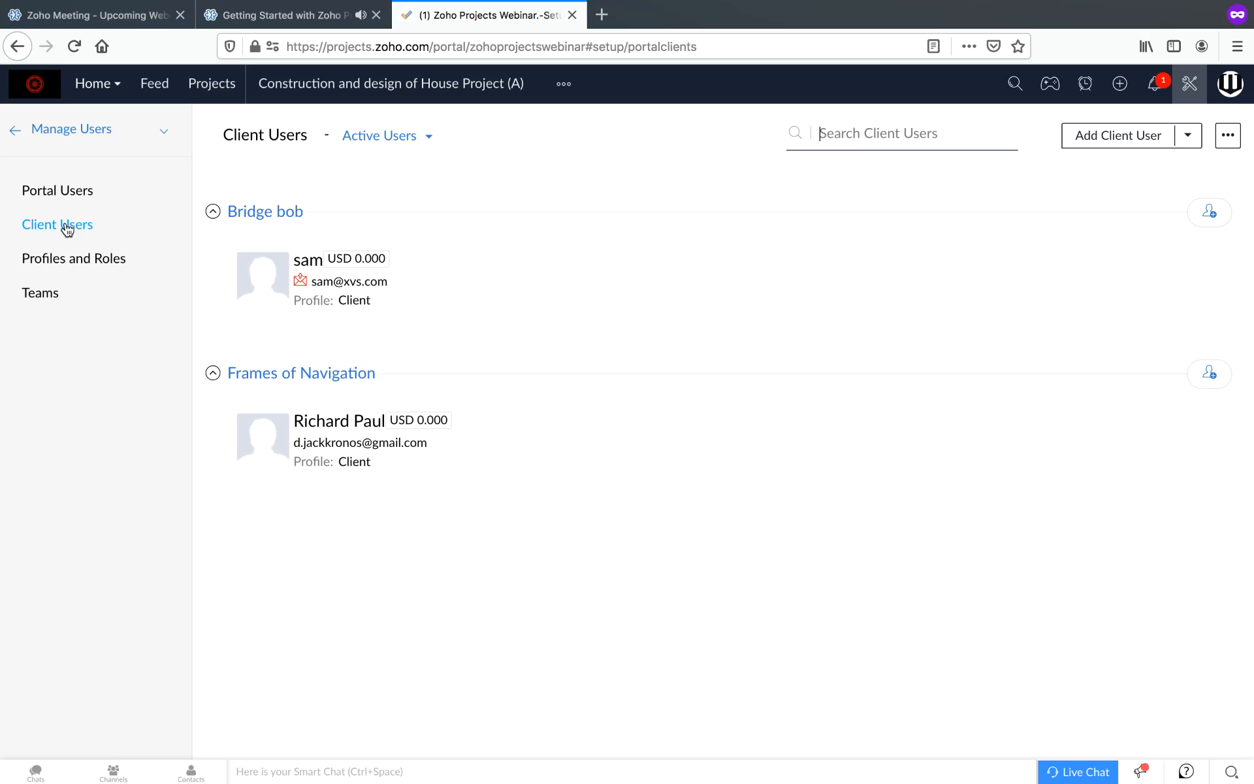
click(1188, 137)
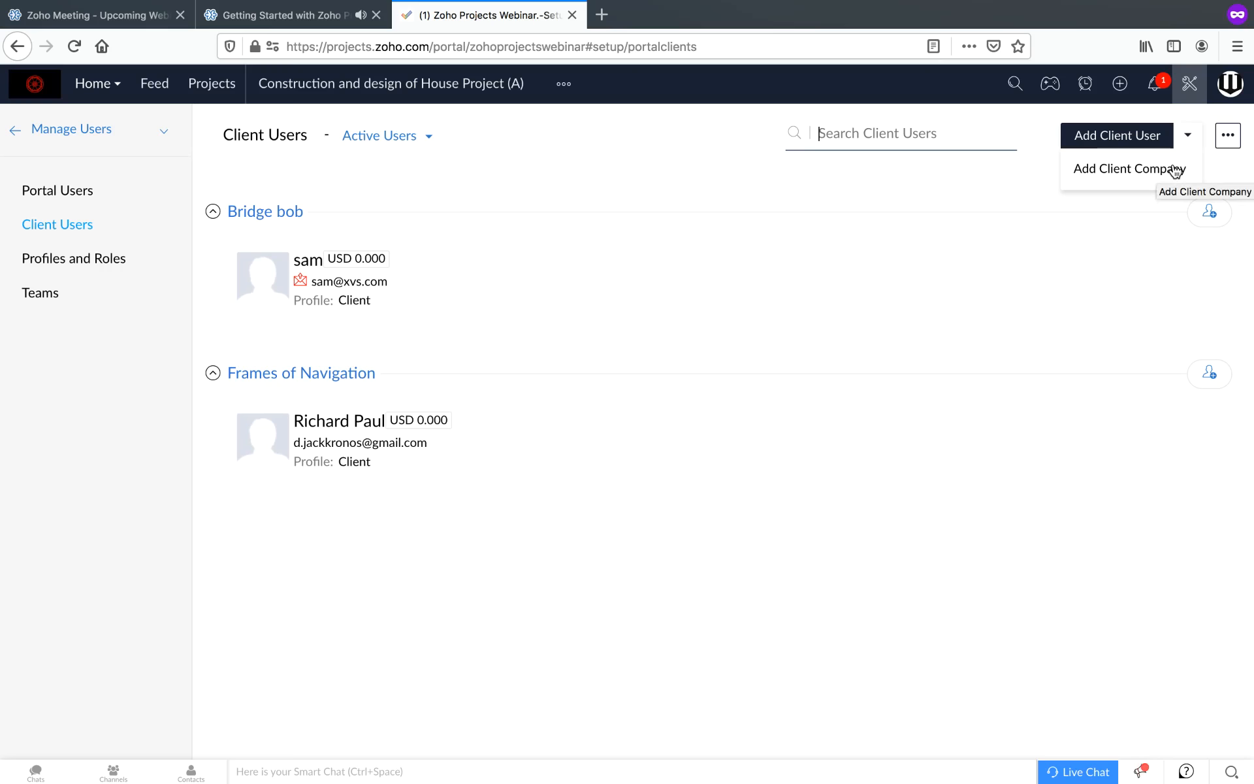
click(660, 260)
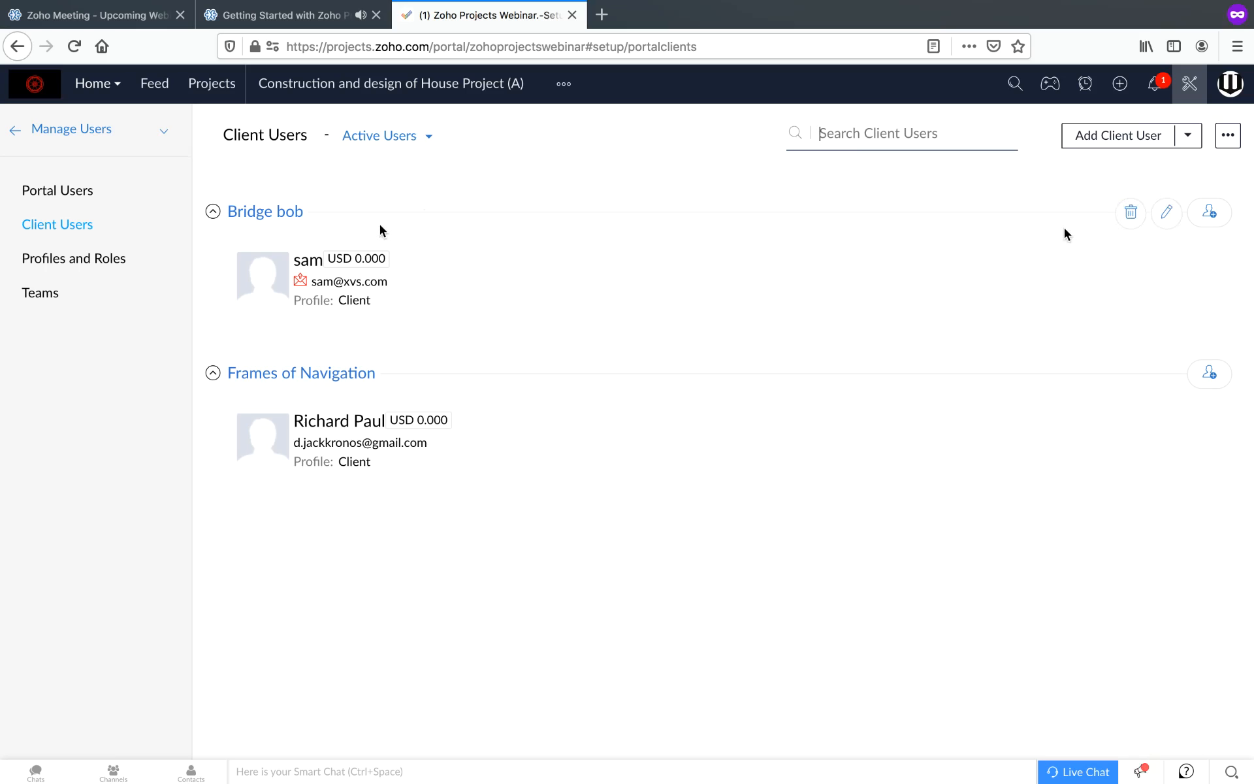
click(1210, 213)
- Examine the portal's profiles and its roles in the user management settings, ending on the profiles
click(89, 261)
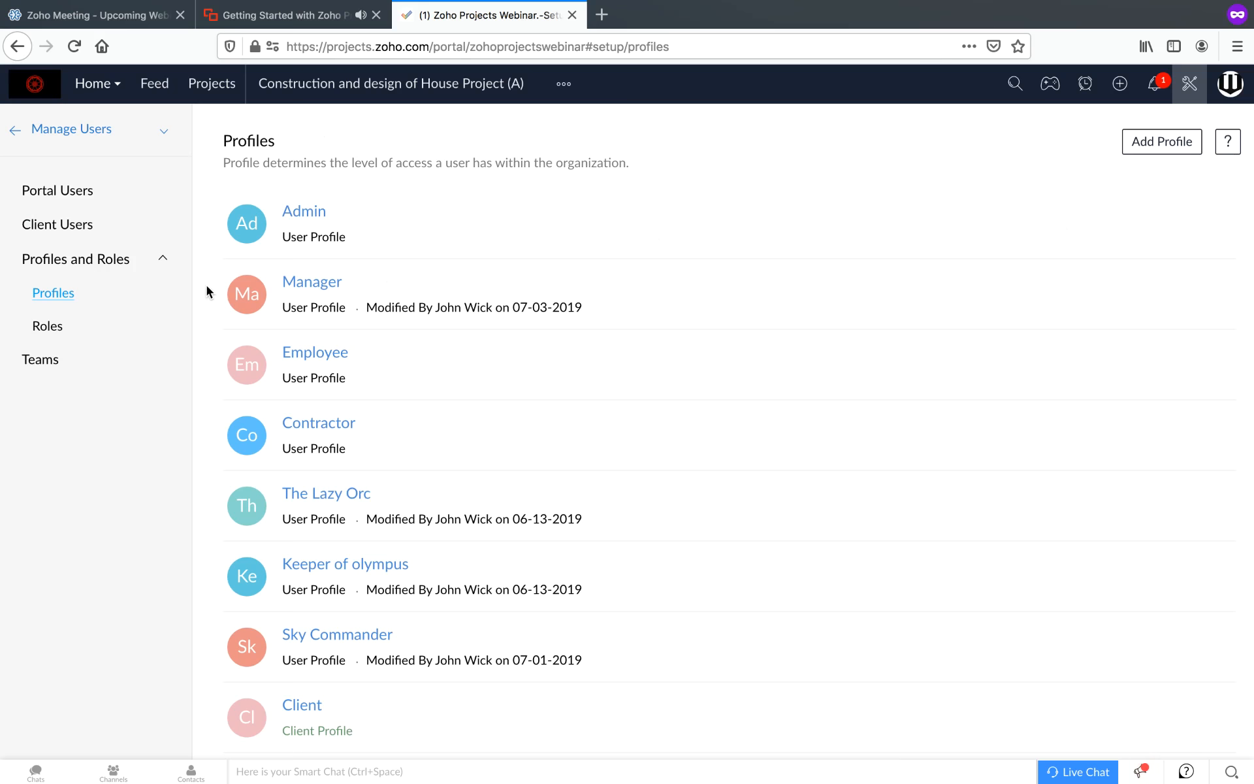
click(97, 334)
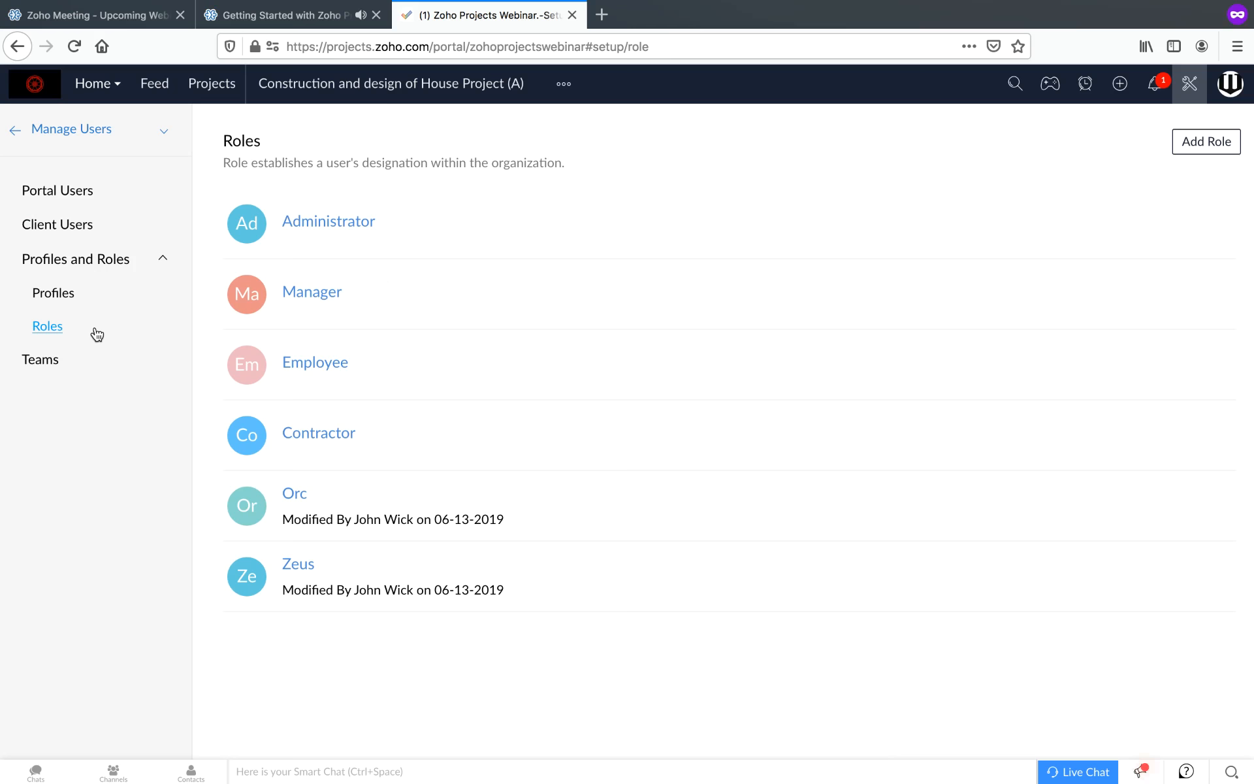
click(91, 295)
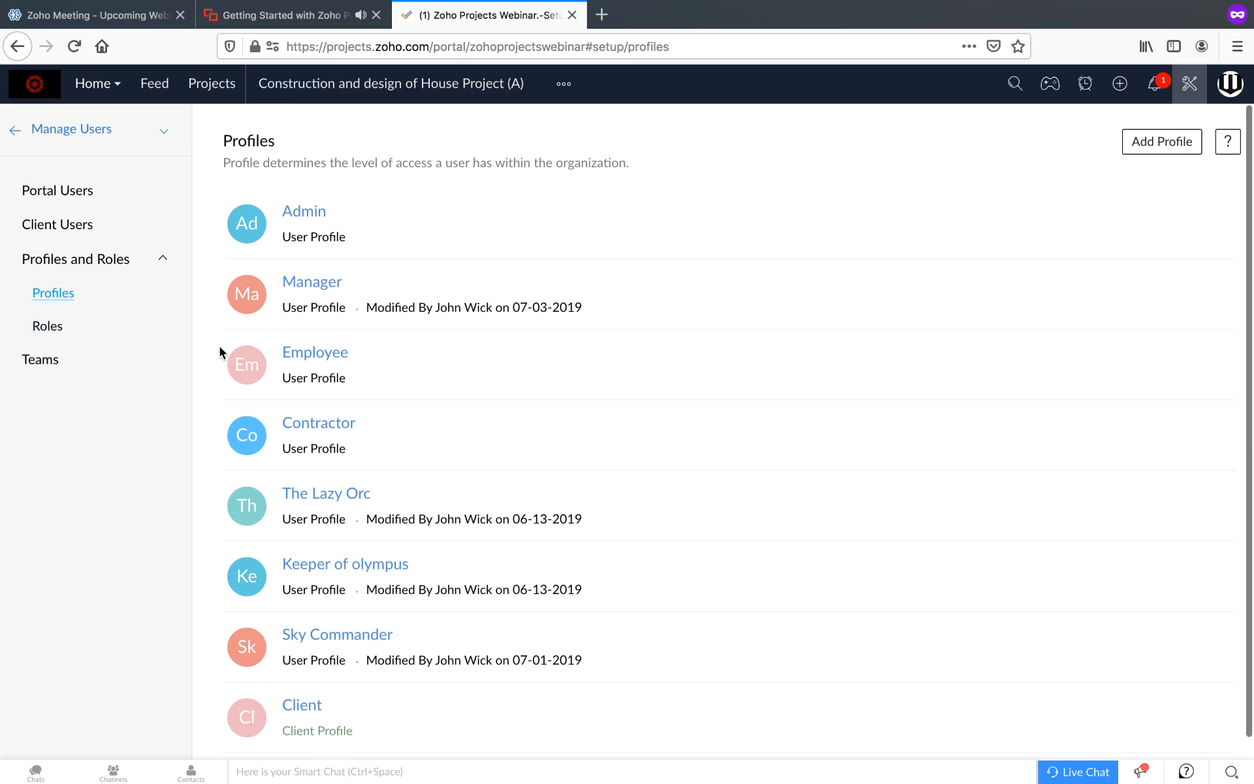
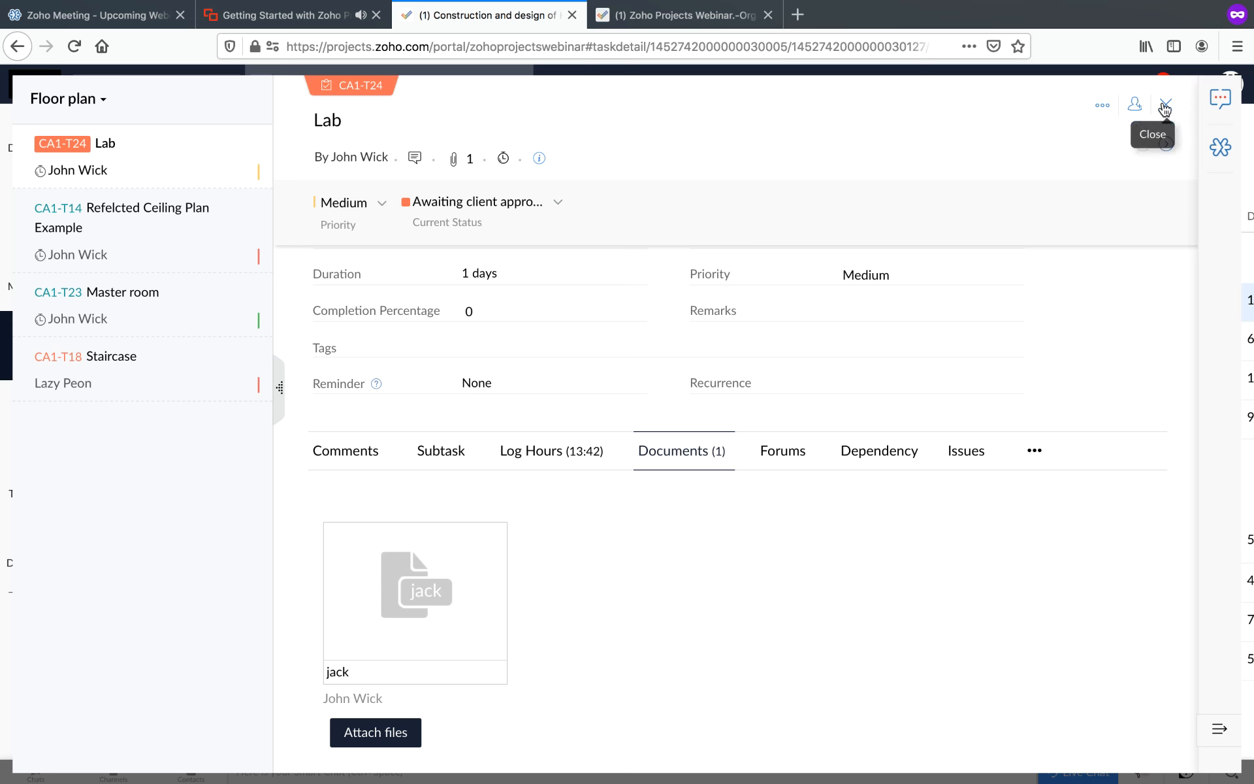
- Close the Lab task's details and review the options for creating or uploading files in the project's Documents
click(1166, 105)
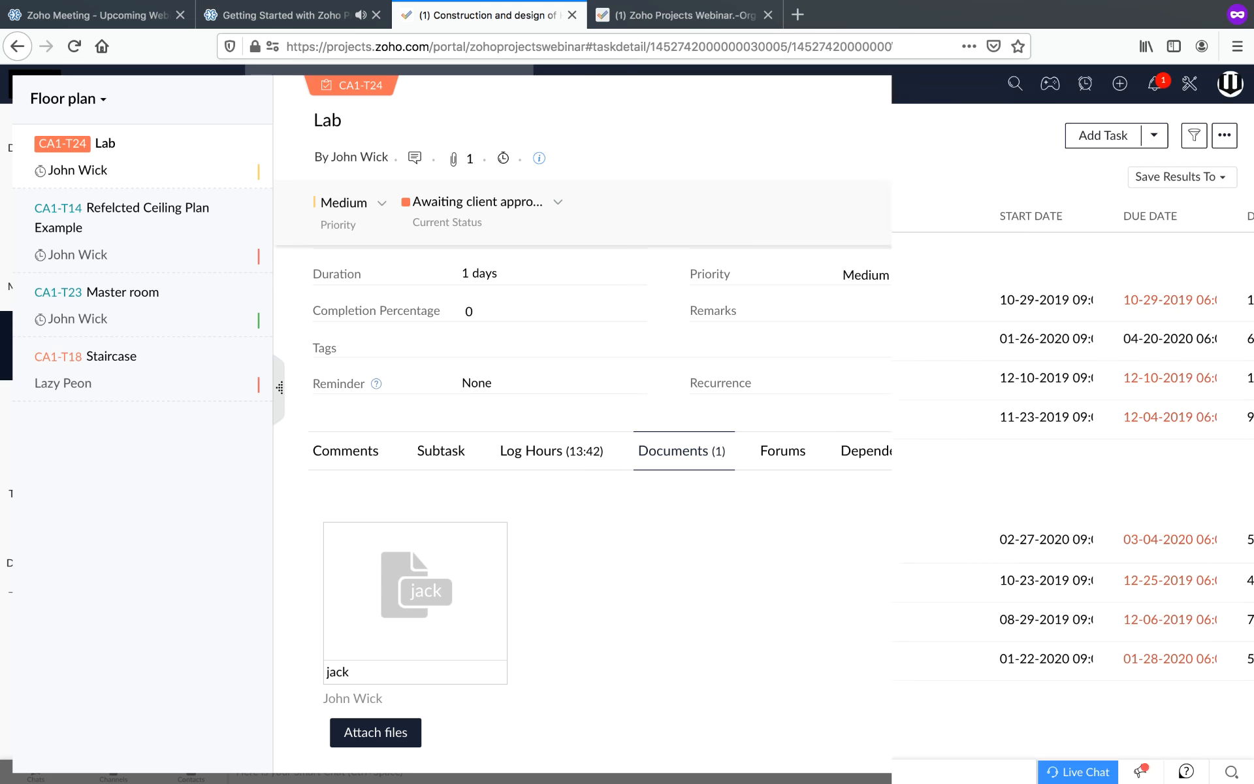
click(36, 575)
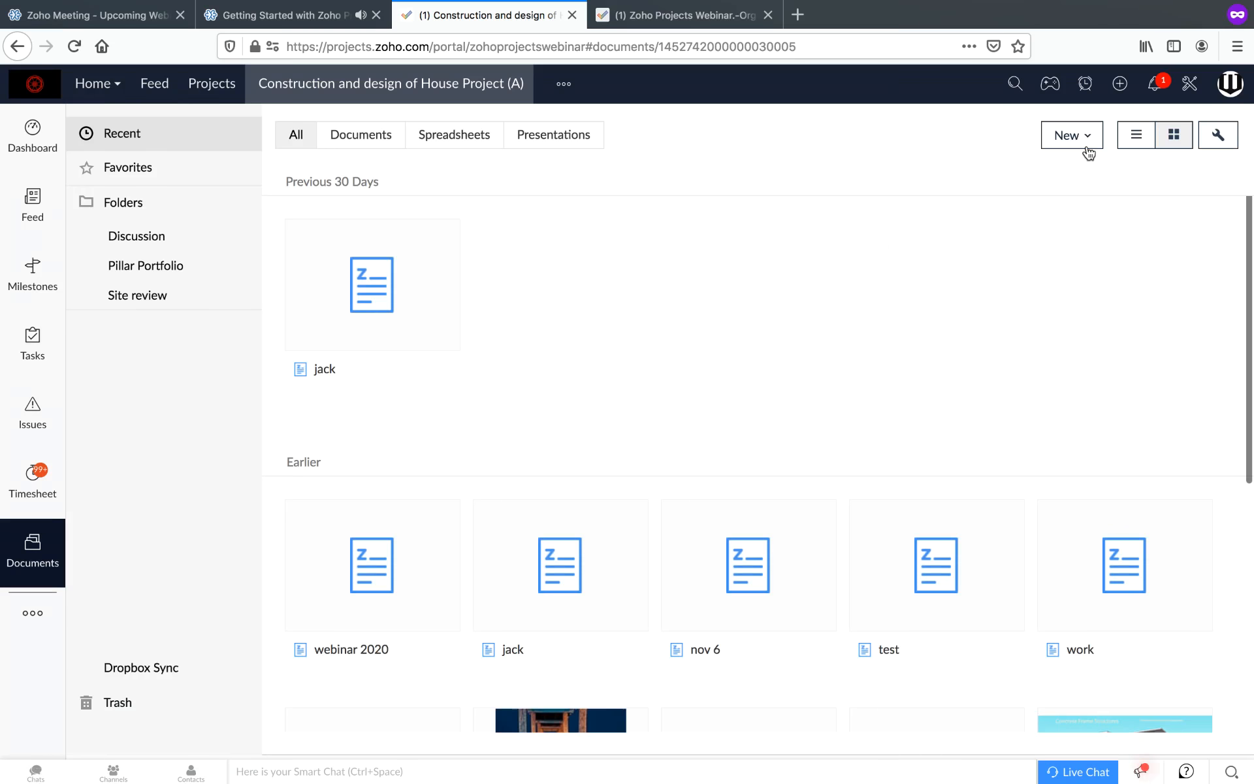
click(1086, 139)
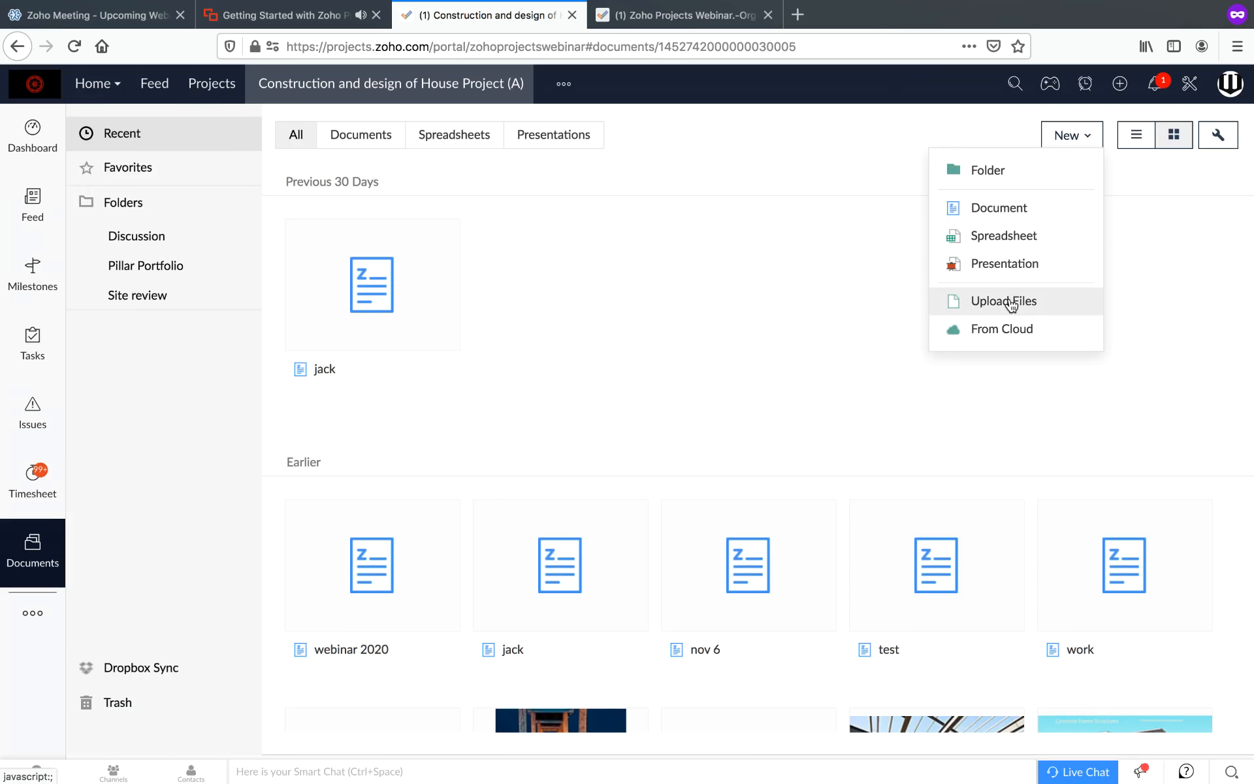
click(1012, 303)
click(1010, 328)
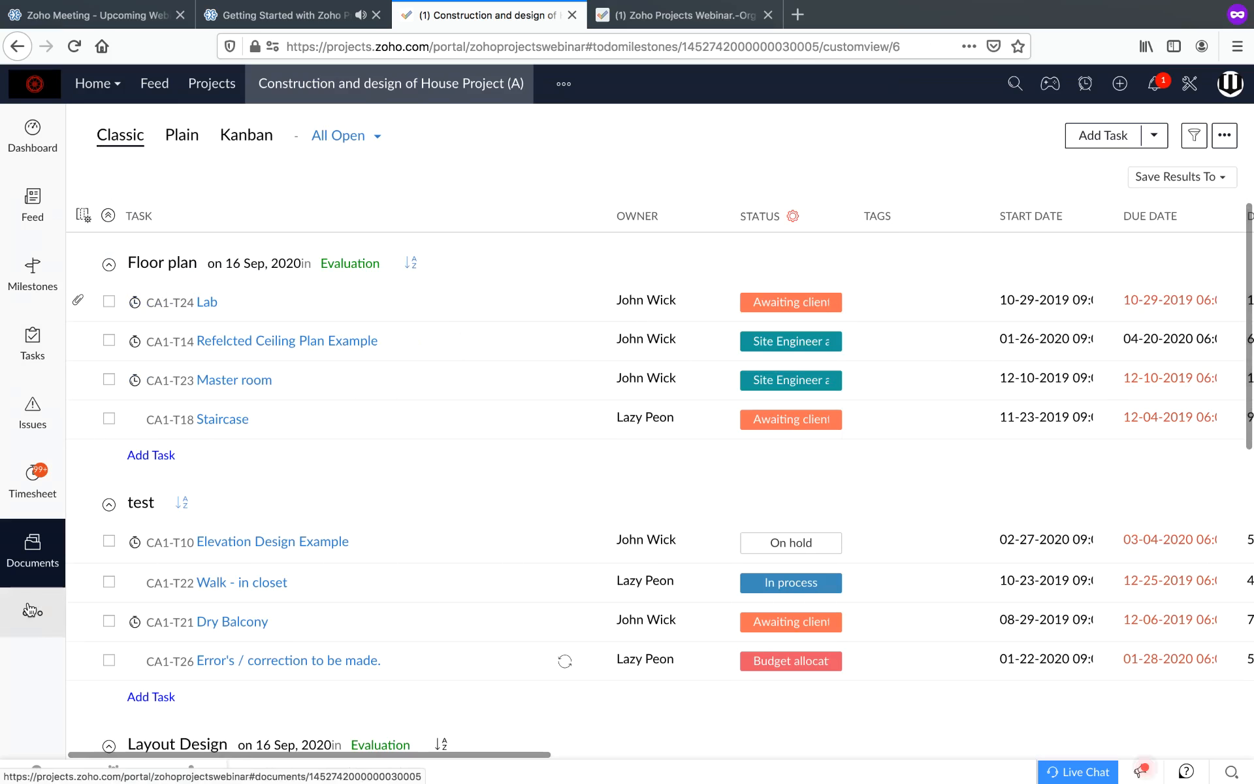
click(29, 551)
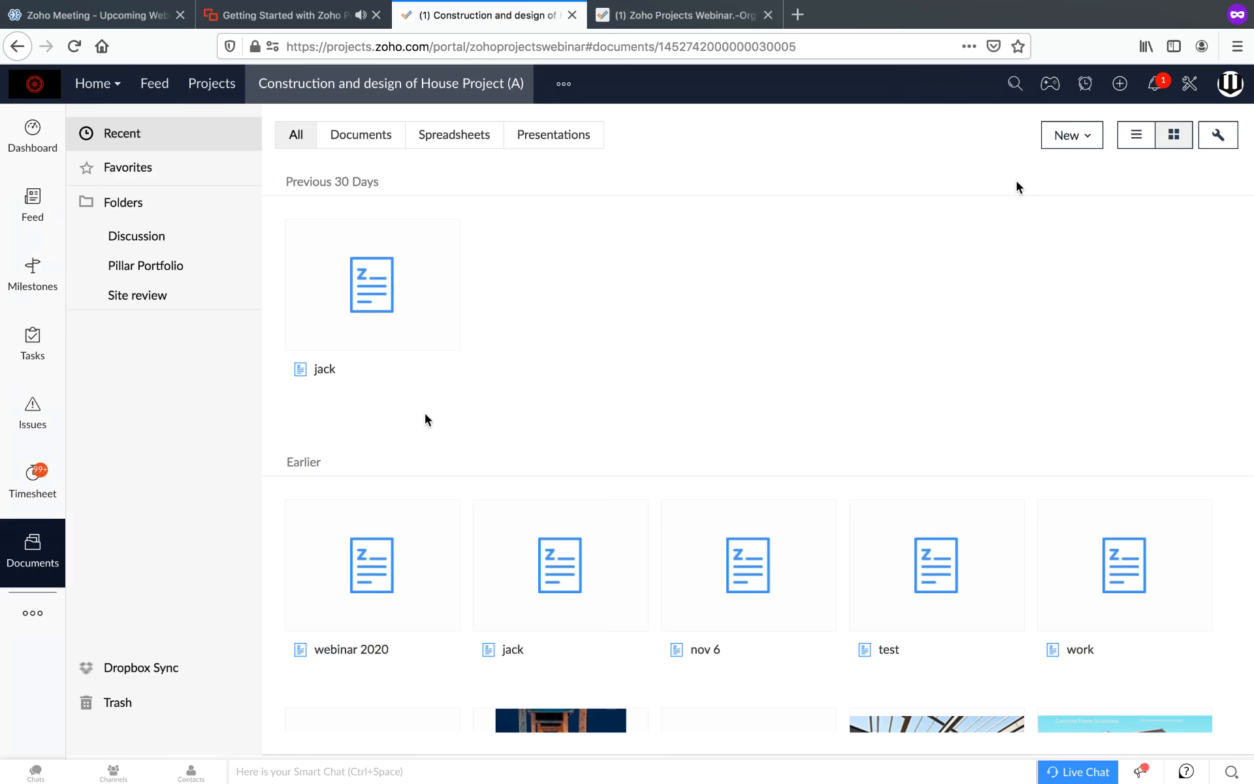
click(1079, 147)
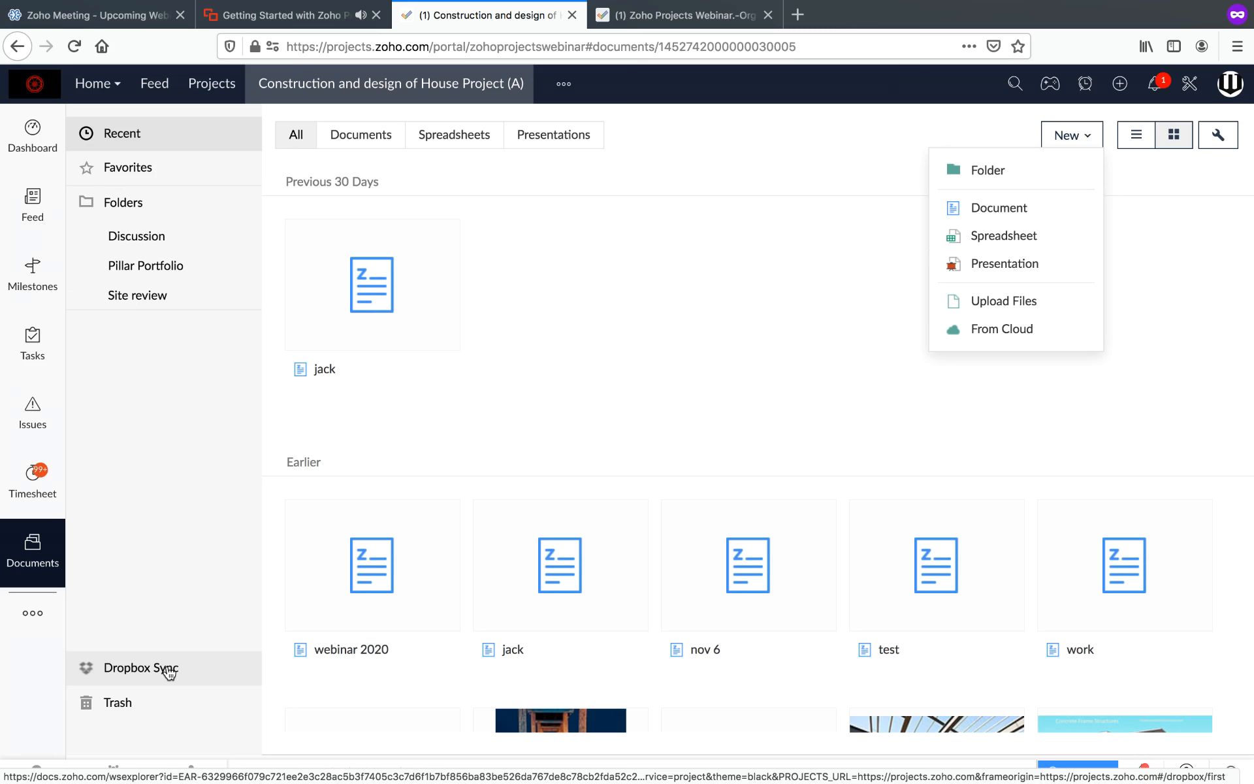
- Open the project's Forums and look over the posts, sticky topics and categories
click(33, 613)
click(211, 430)
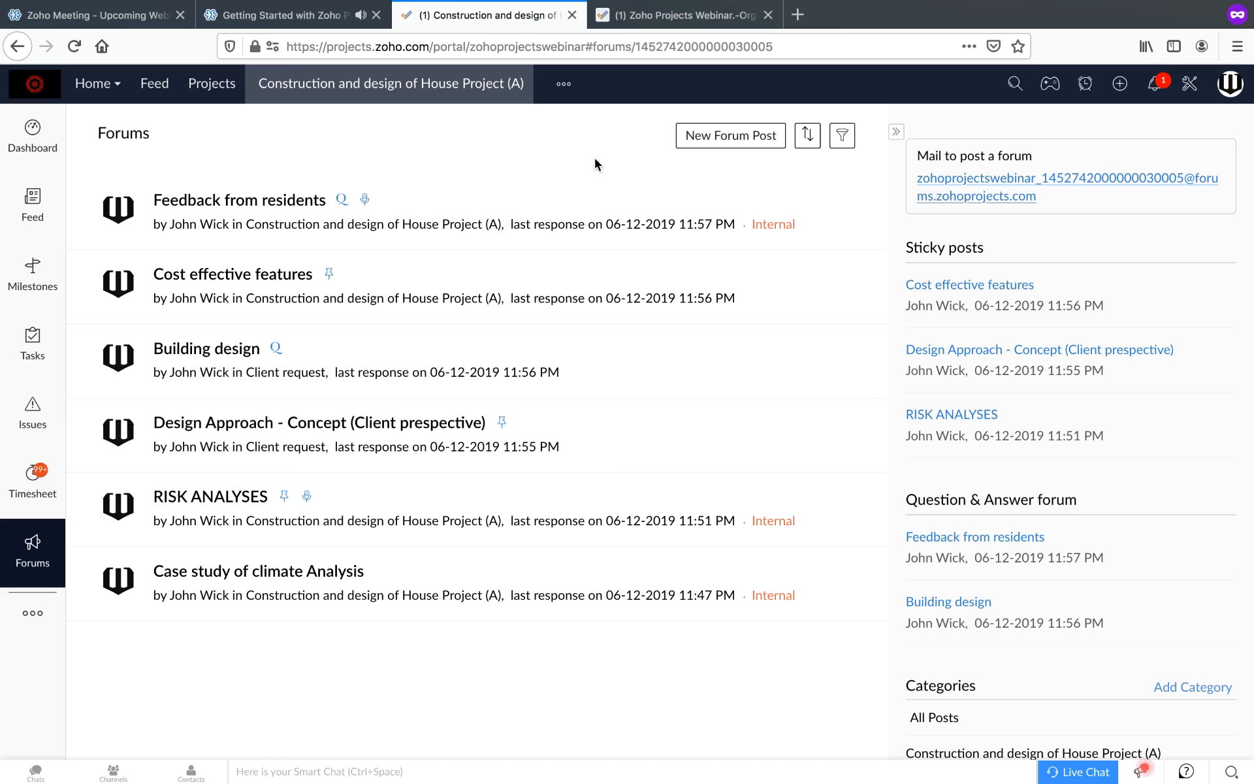
scroll(1013, 751, down, 1)
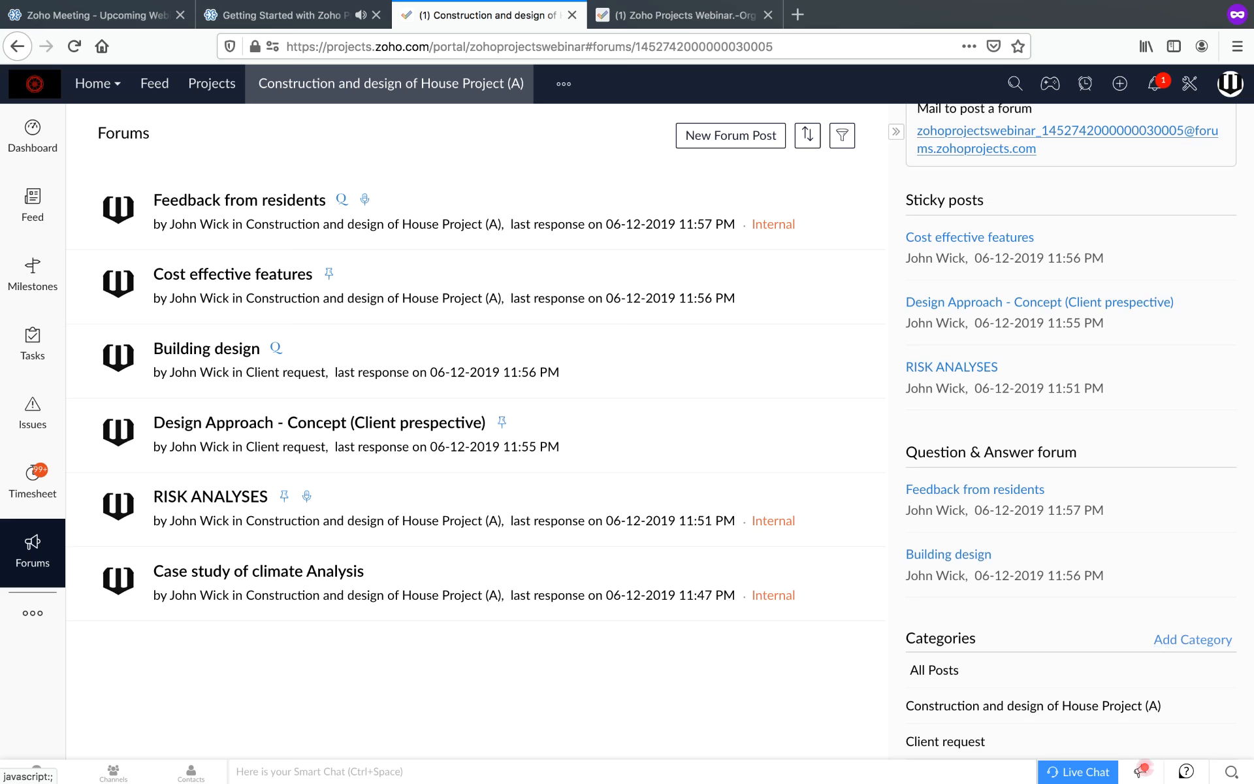
- Start a new forum post, enlarge its content editor to look it over, and cancel the form
click(692, 137)
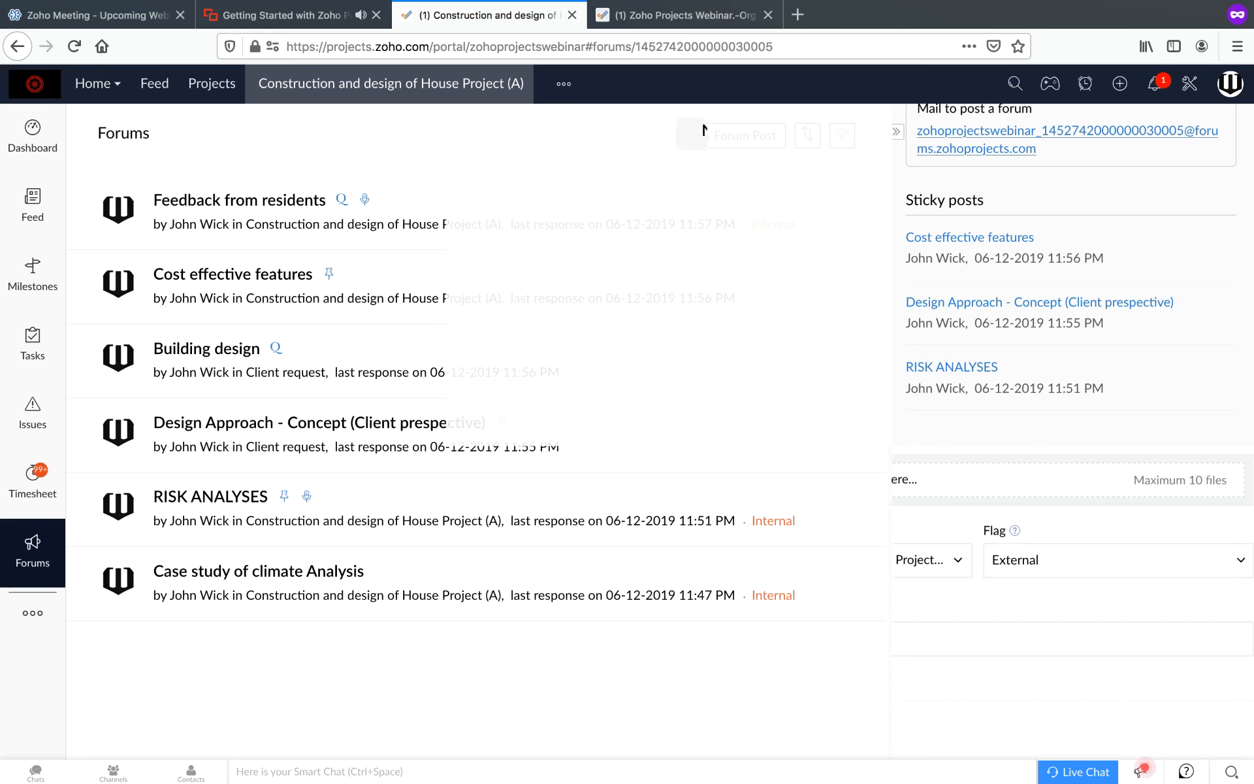
click(754, 374)
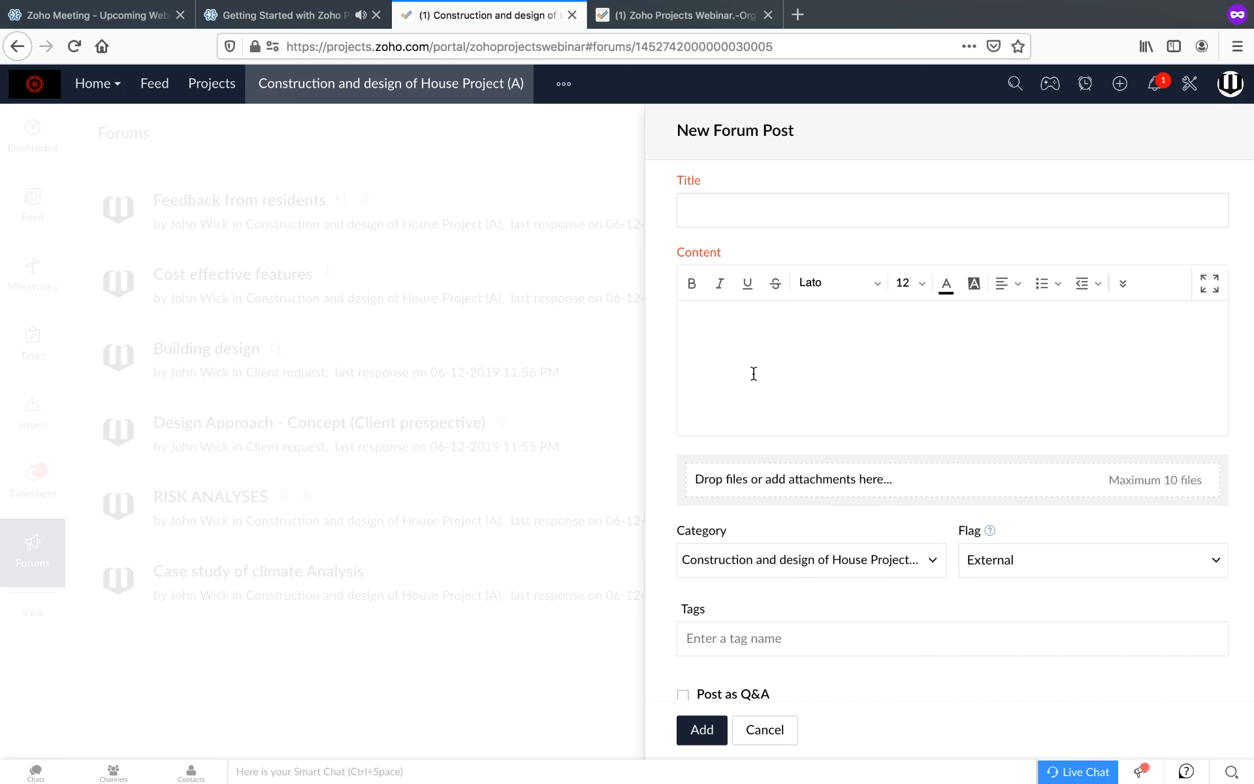
click(1208, 285)
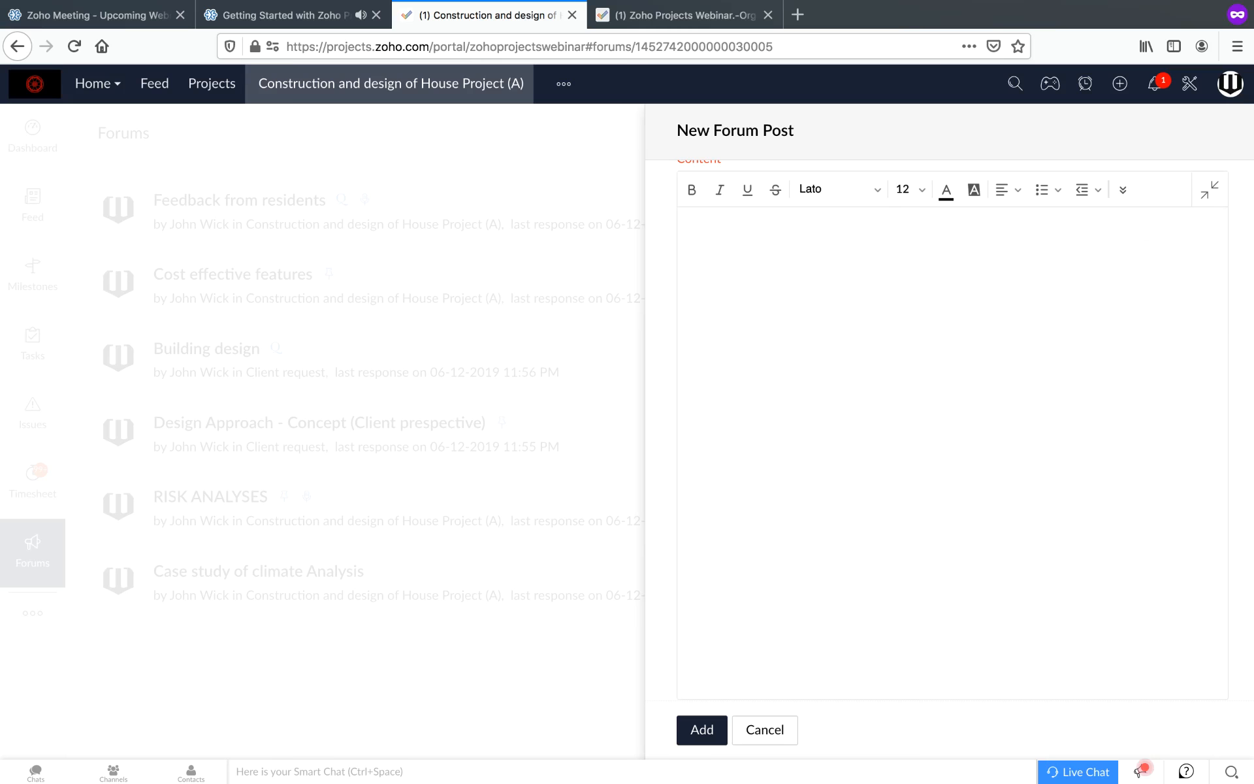
click(765, 730)
- Reopen the new forum post form, review its category, flag, Q&A, sticky and notification options, and dismiss it
click(733, 140)
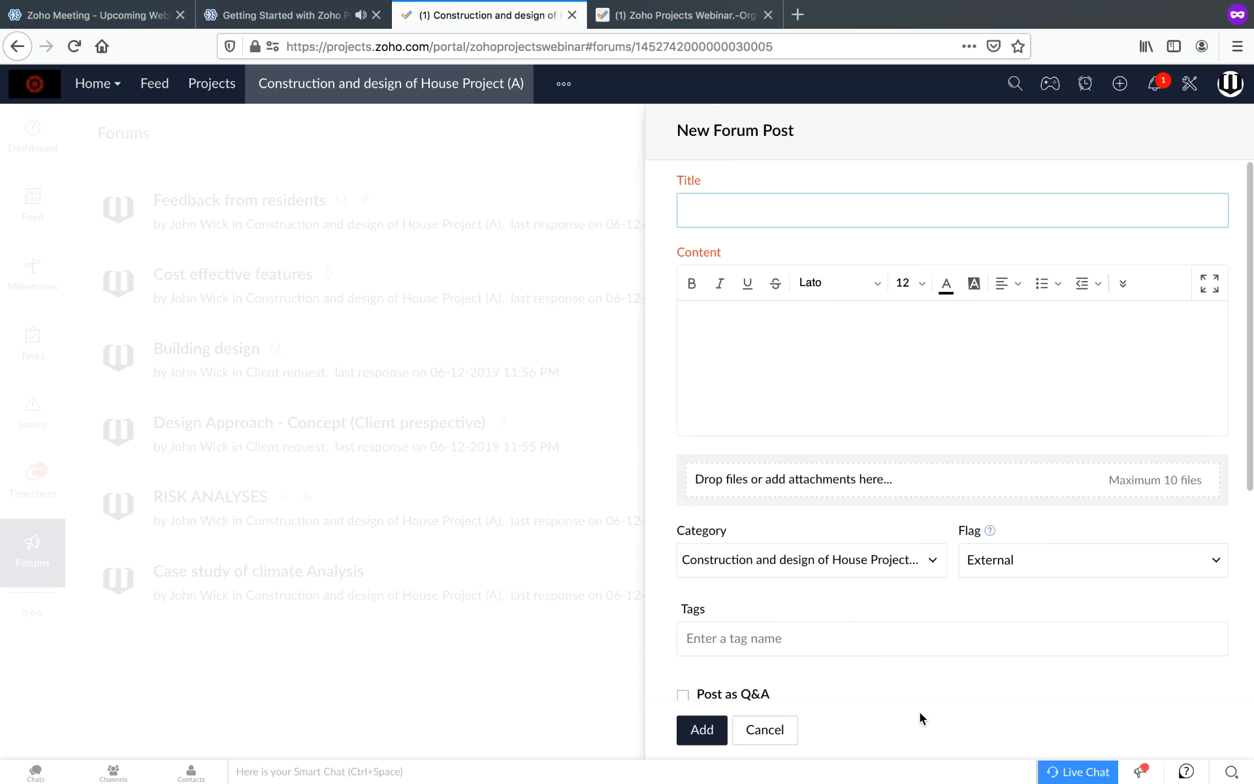
scroll(954, 479, down, 4)
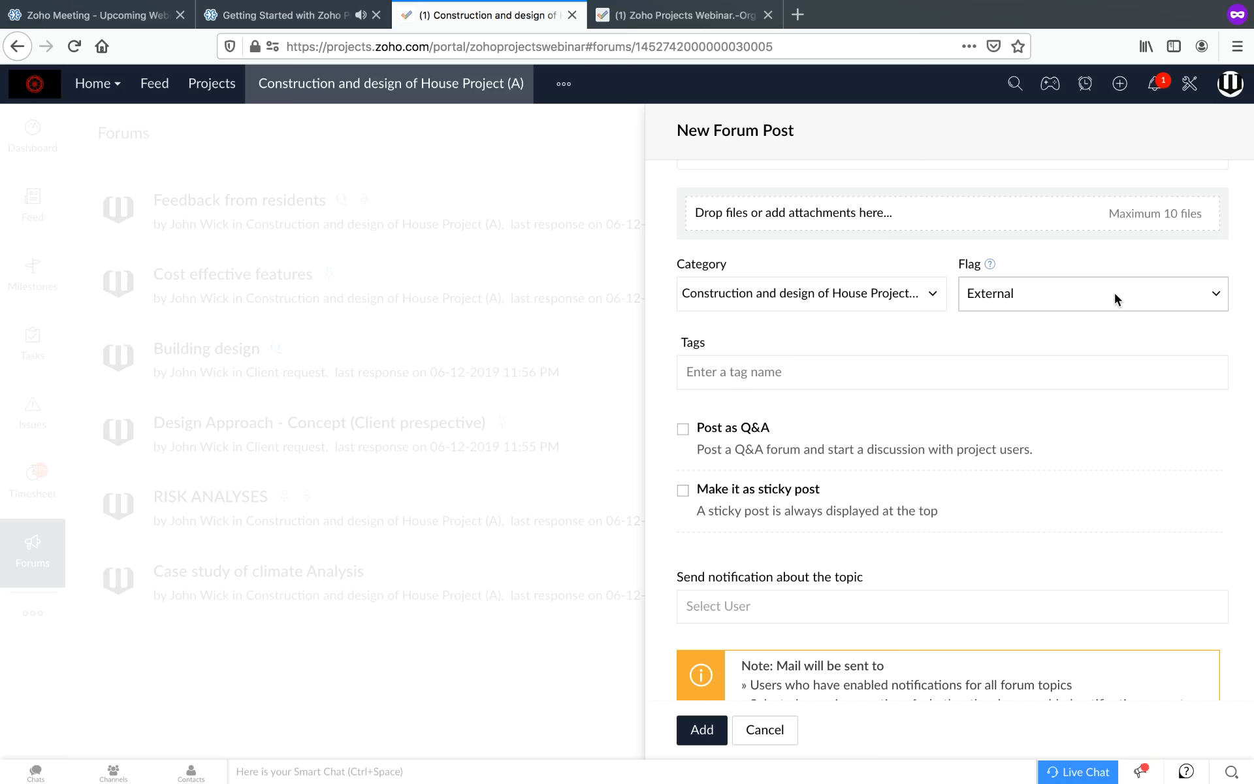
click(1087, 294)
click(1086, 294)
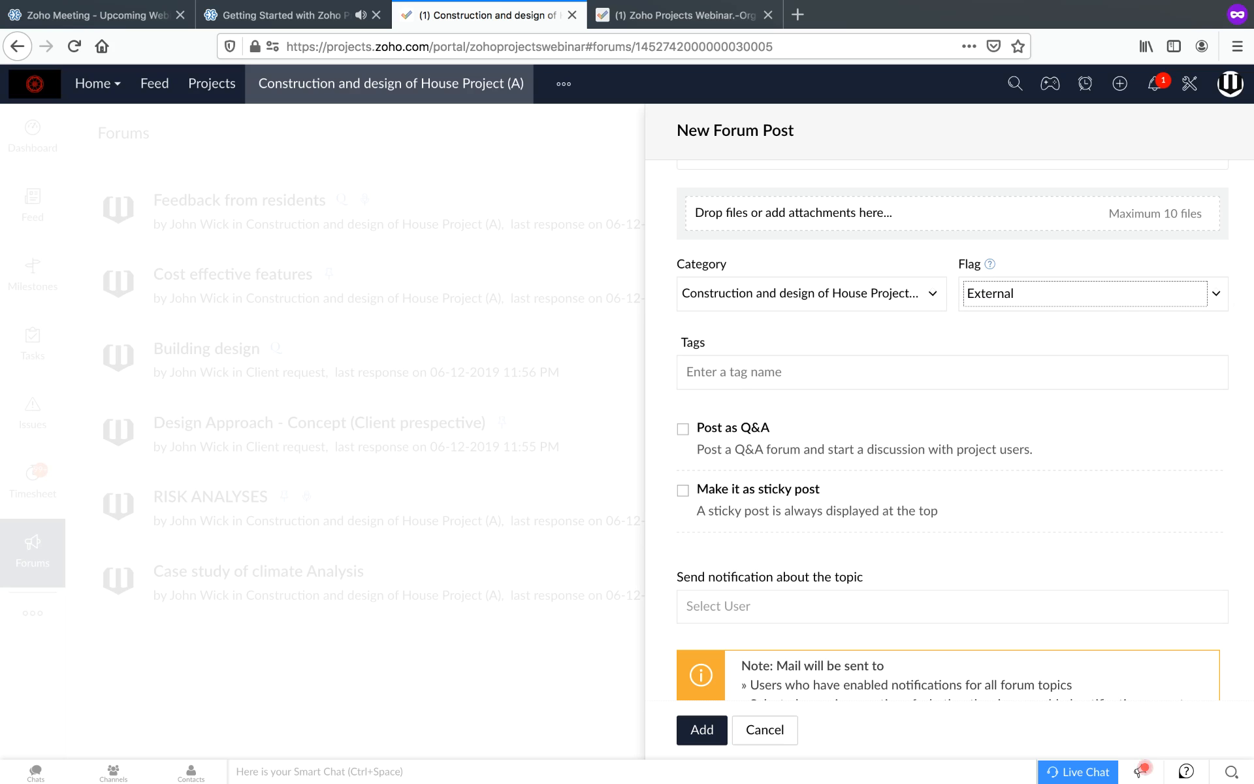
key(Escape)
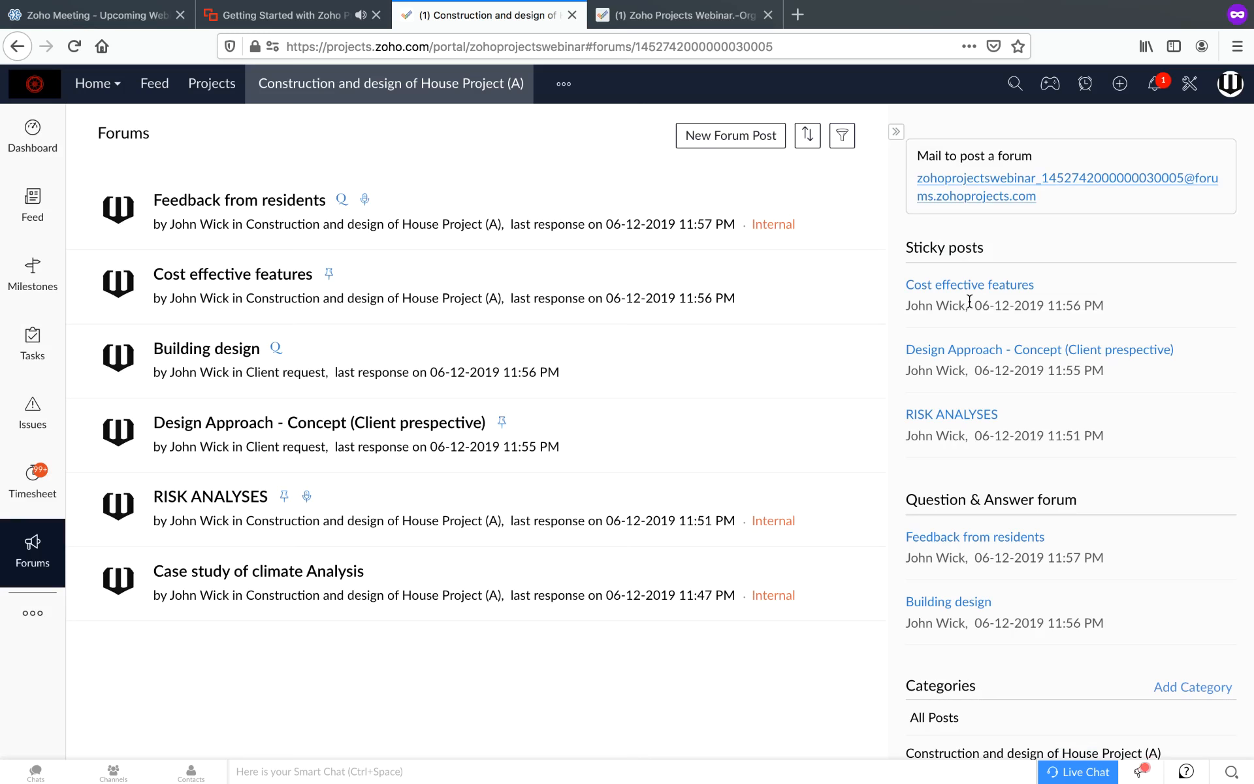
- Start another forum post, set its flag to Internal, and review the remaining posting options
scroll(314, 302, right, 1)
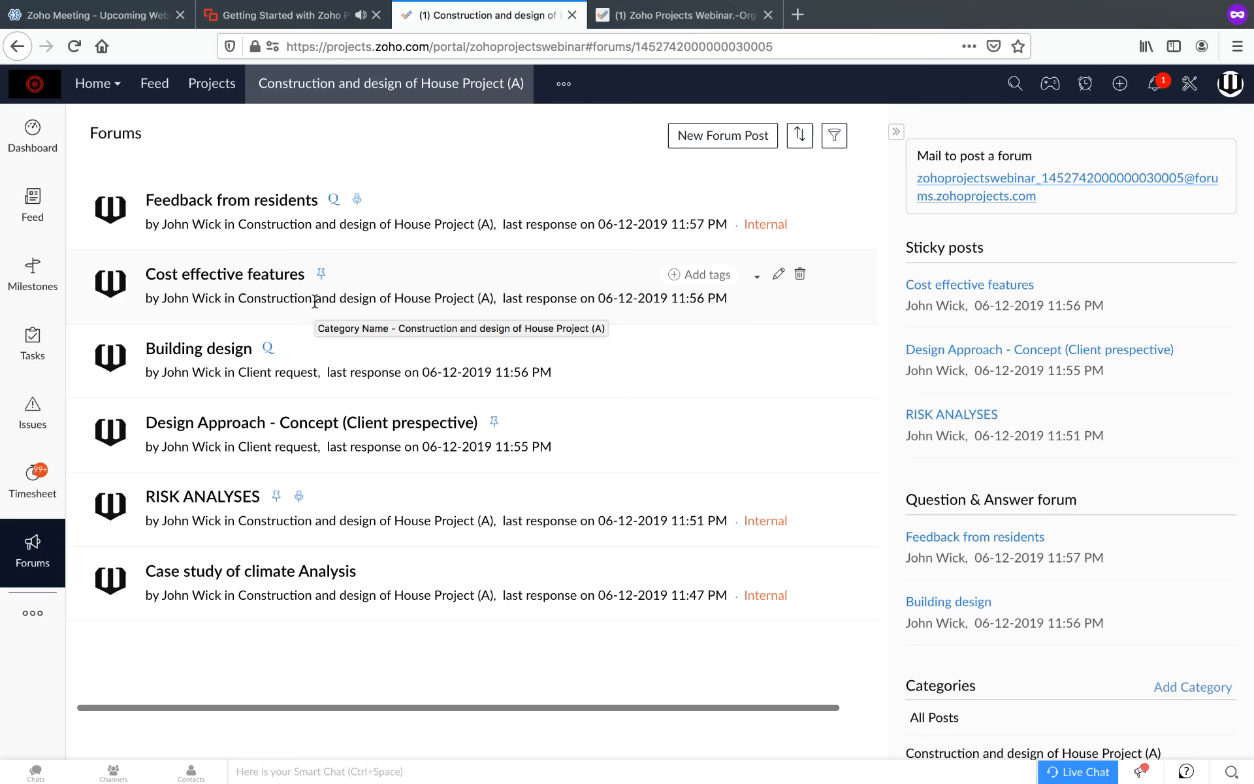
click(722, 135)
scroll(1036, 501, down, 2)
click(1051, 428)
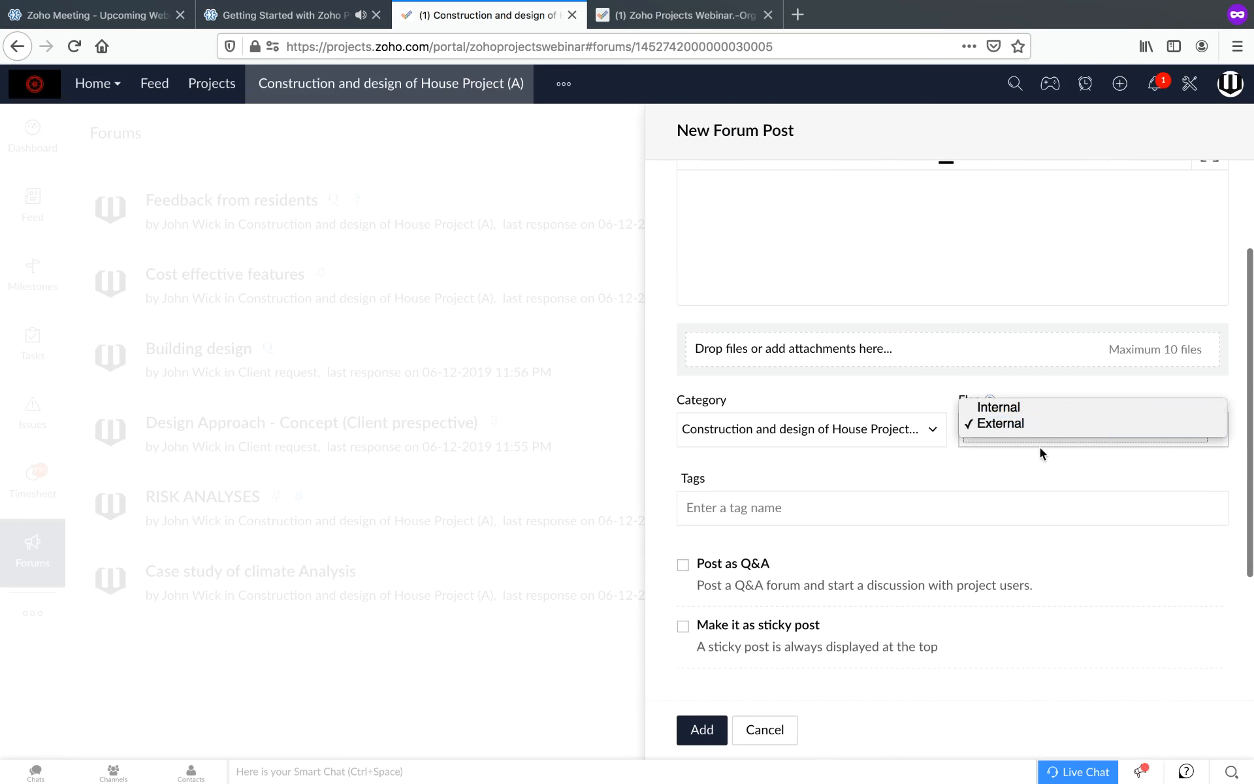
click(1039, 408)
scroll(849, 523, down, 3)
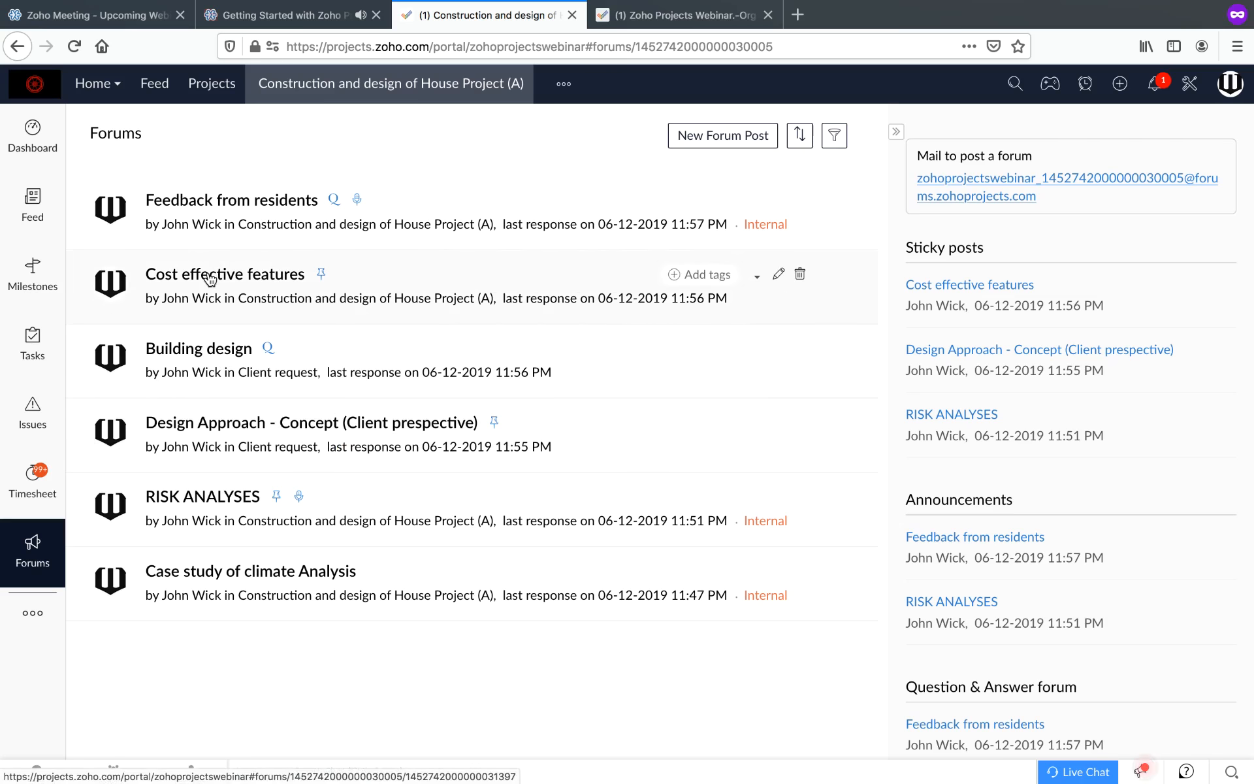
- View the Feedback from residents, Building design and RISK ANALYSES forum posts one by one, closing each after reading
click(225, 208)
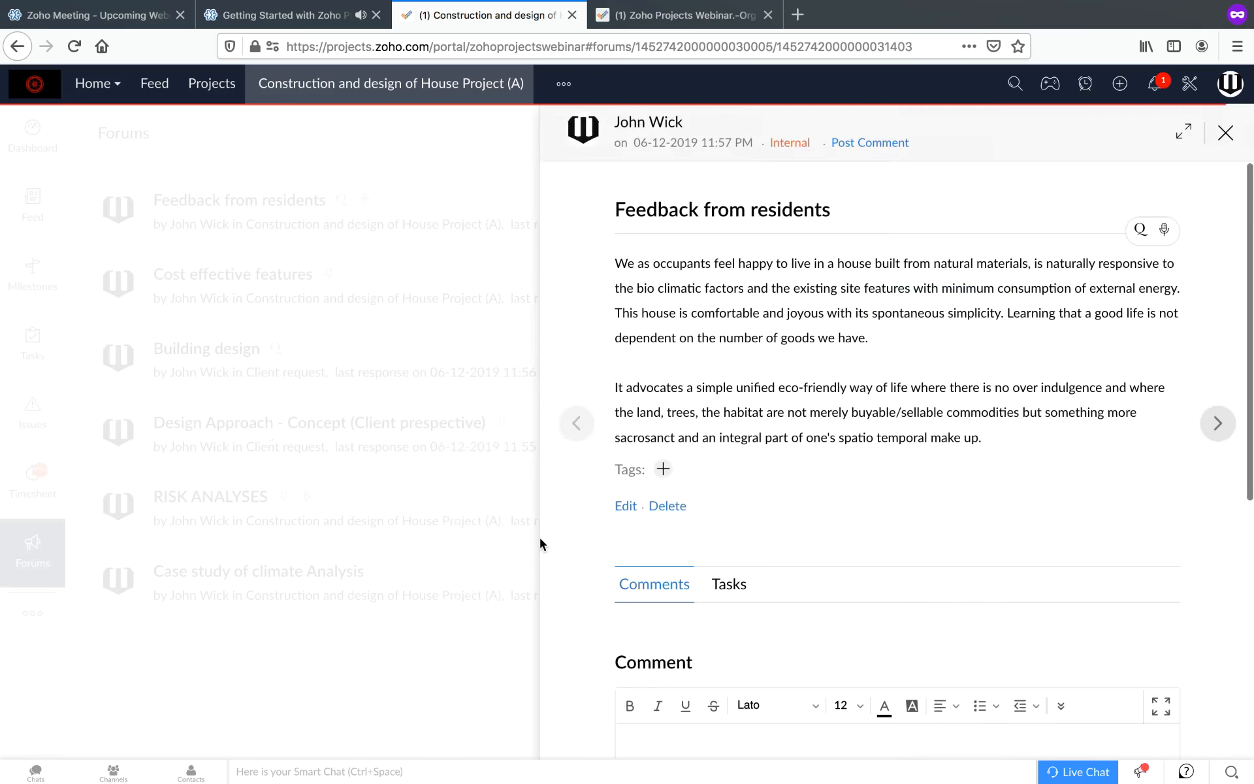
click(1226, 132)
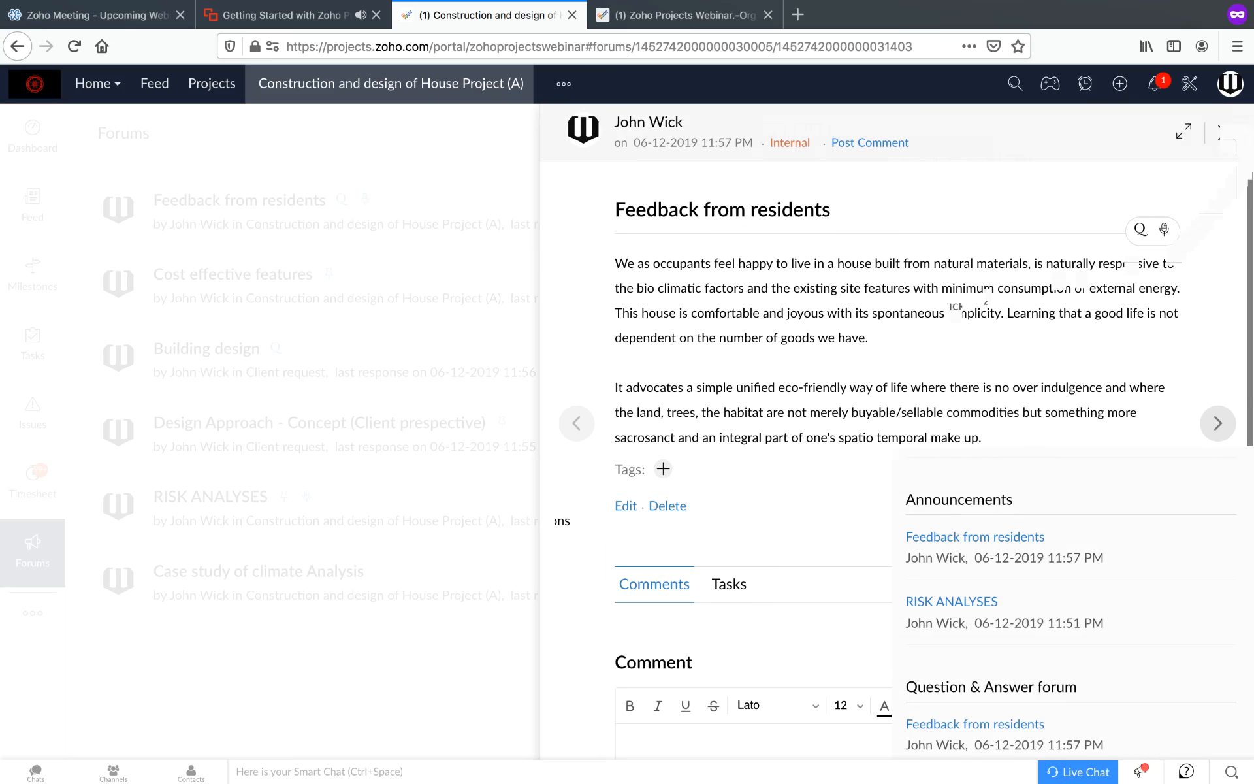
click(206, 349)
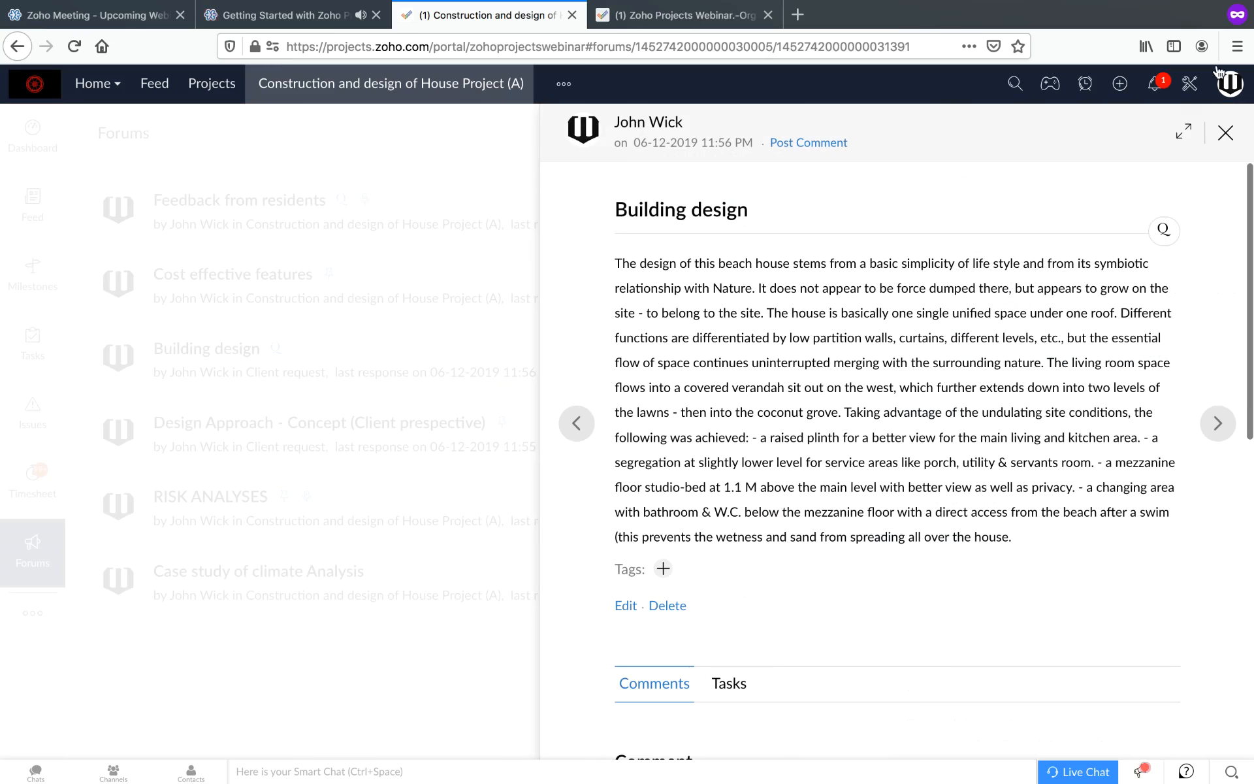
click(1225, 135)
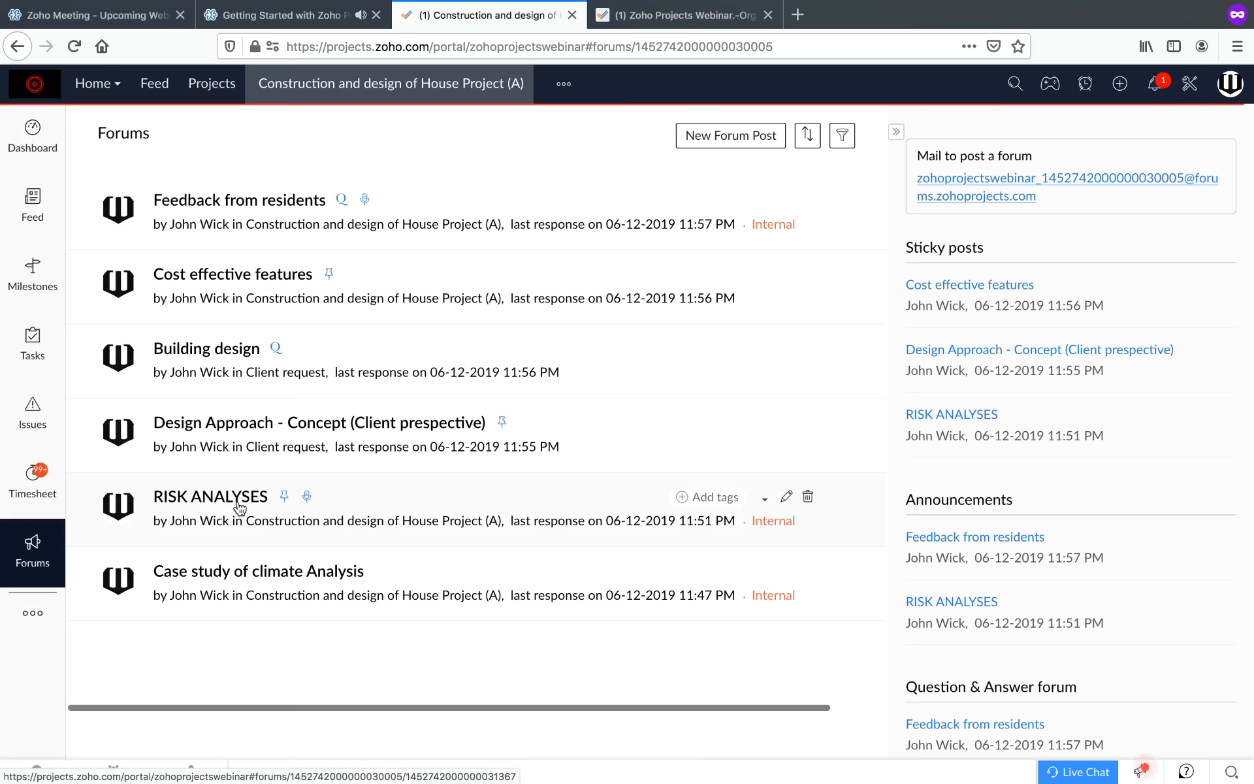
click(239, 503)
scroll(851, 436, down, 10)
scroll(850, 434, up, 3)
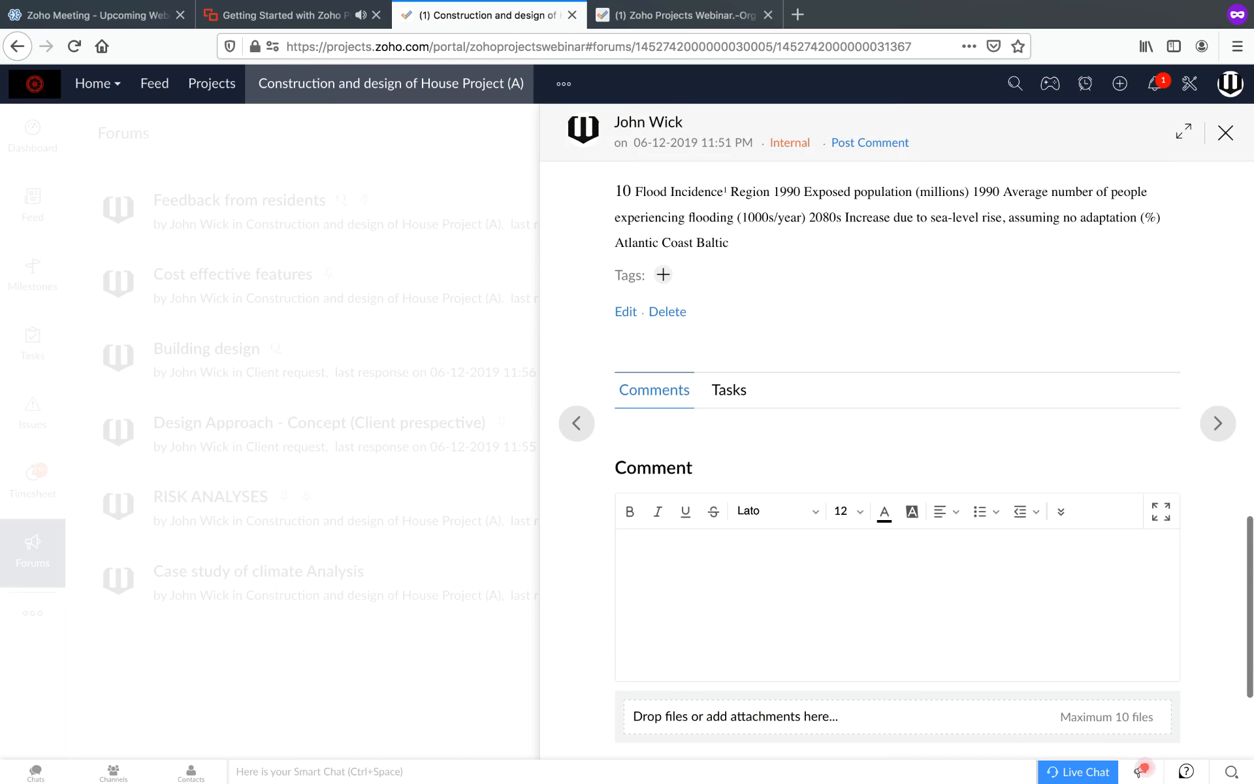
click(1225, 133)
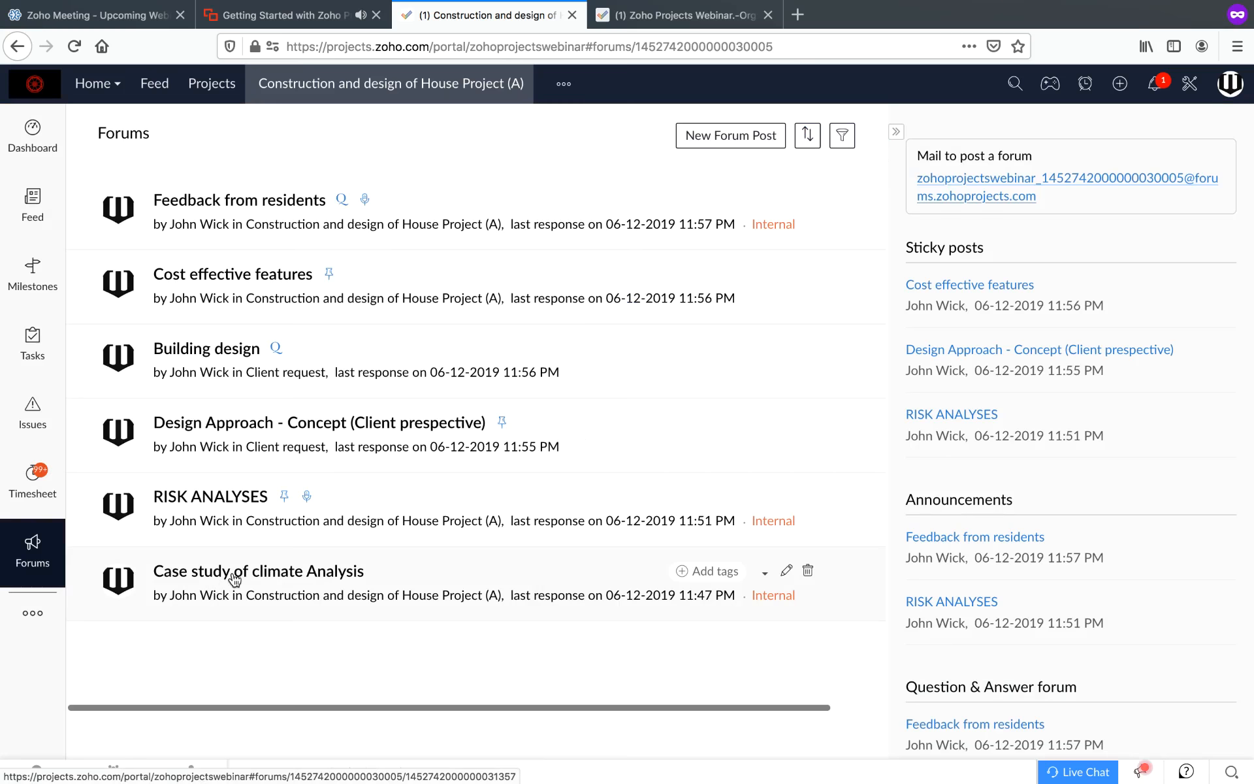
- Open the Case study of climate Analysis post, examine its images and comment section, and close it
click(235, 575)
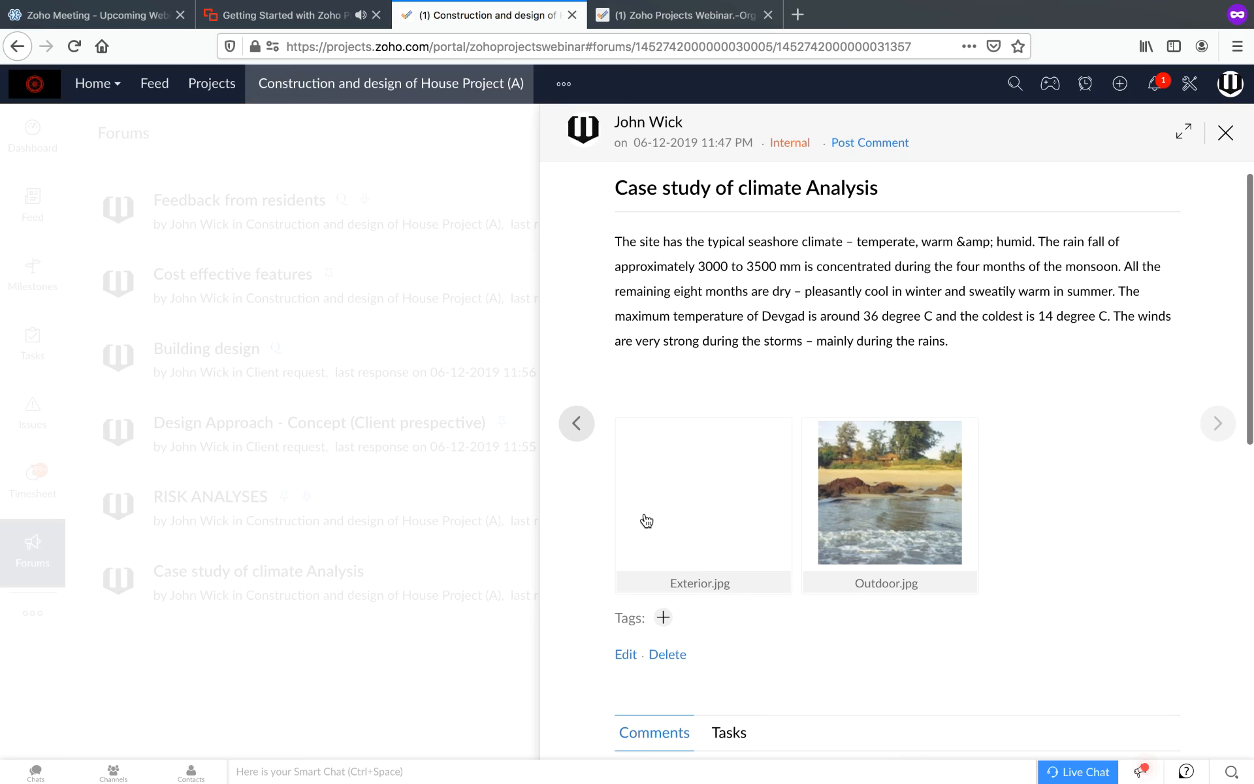
scroll(811, 570, down, 1)
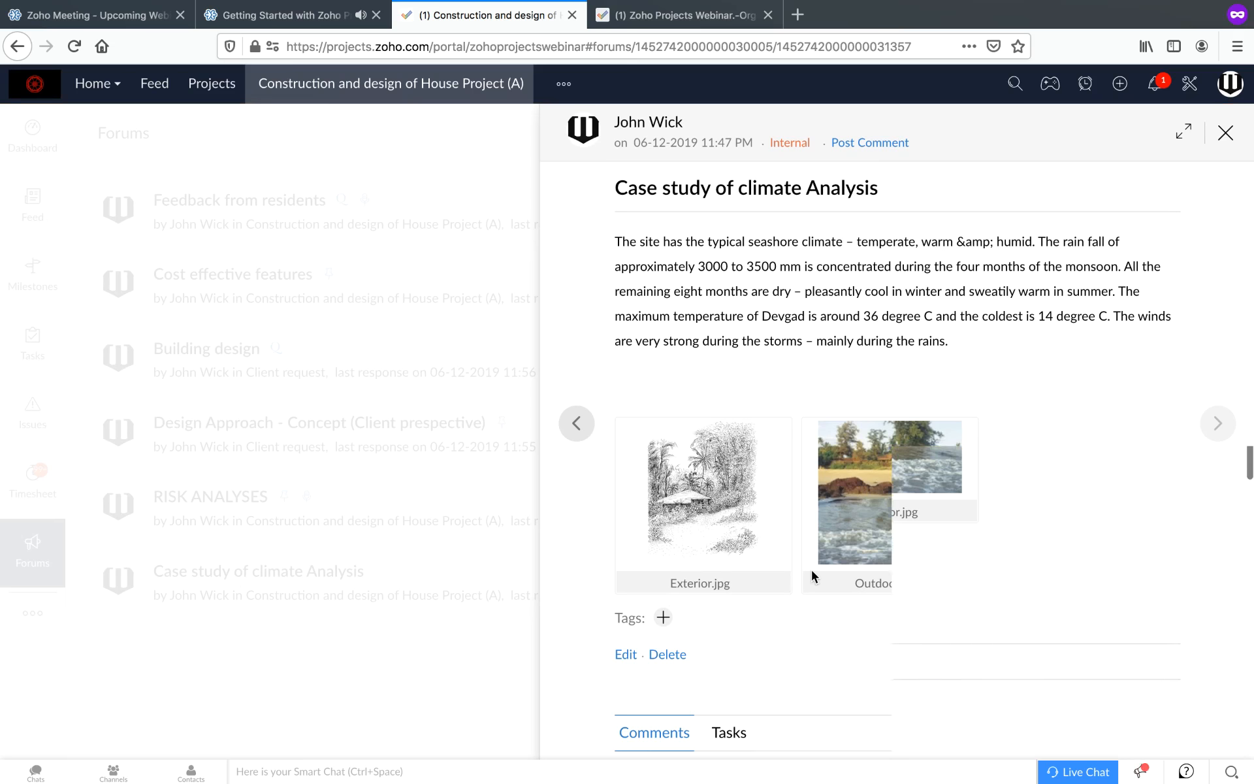
scroll(811, 569, down, 5)
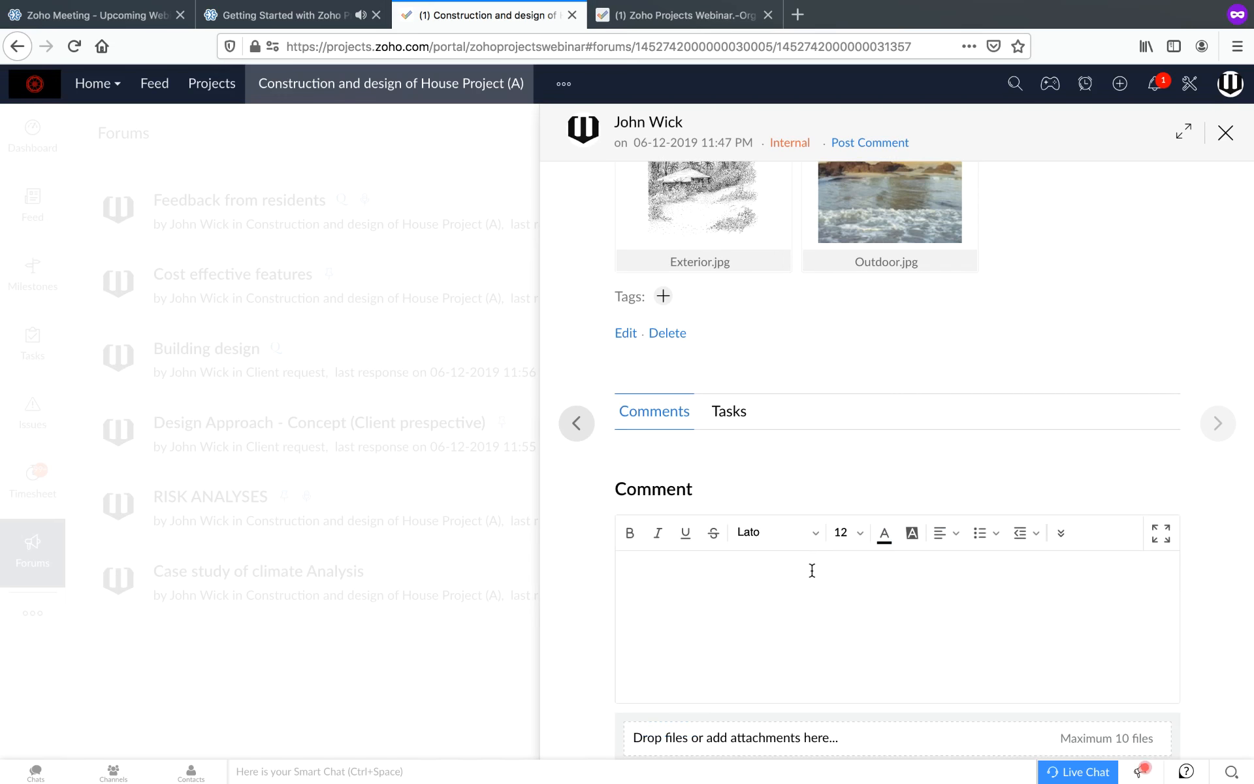
scroll(1105, 294, up, 5)
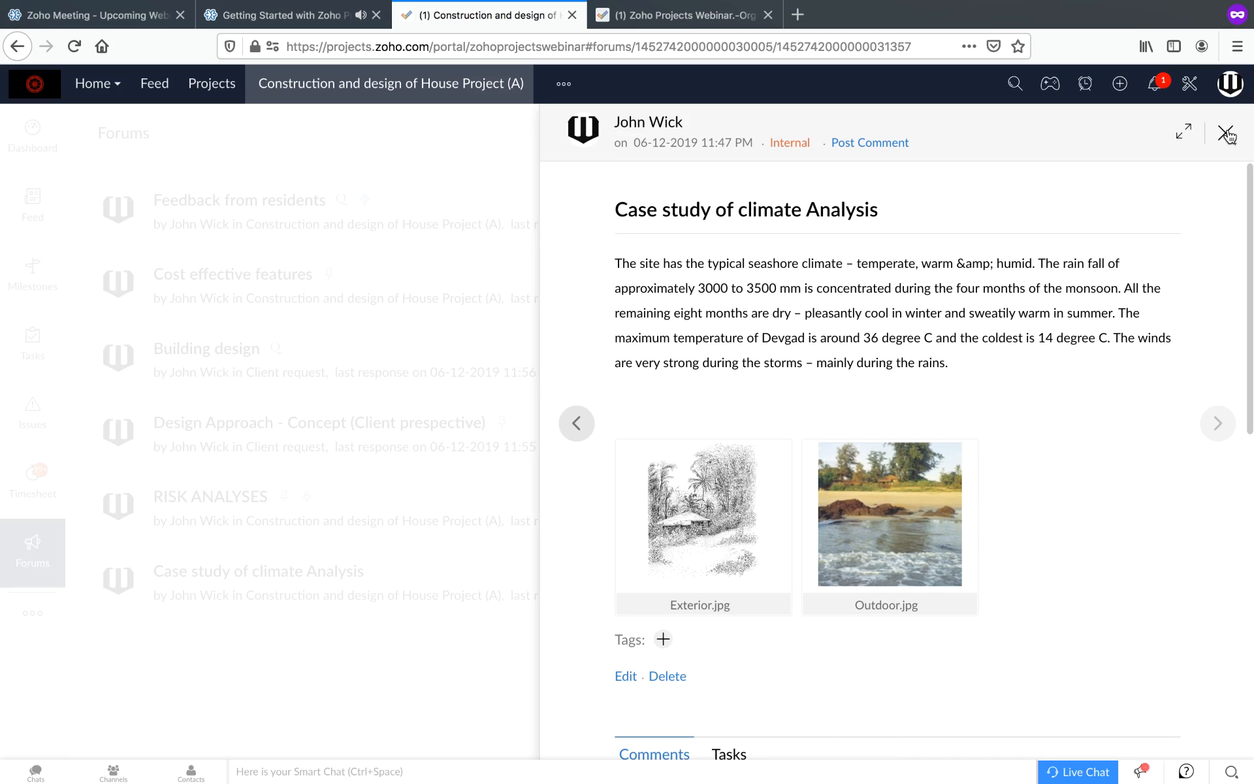
click(1226, 135)
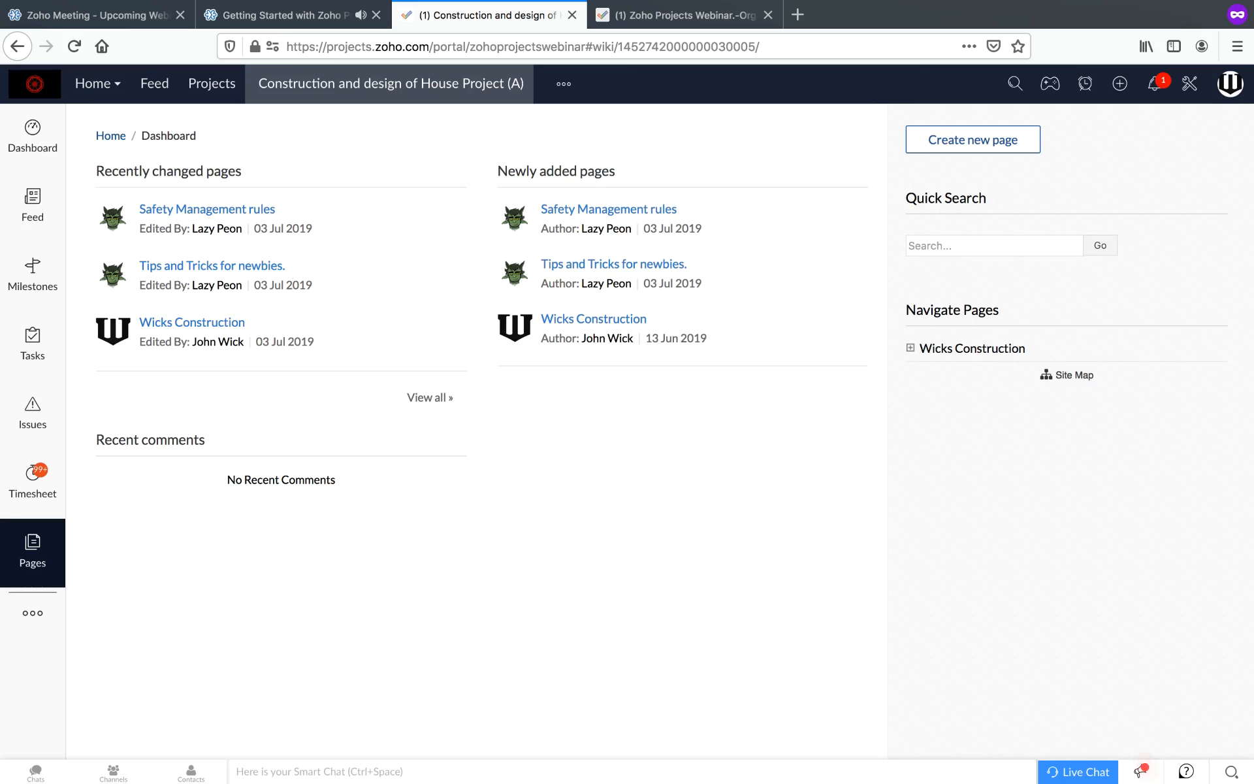
- In the project's Pages, expand the page hierarchy down to Safety Management rules and open the Wicks Construction page
click(912, 349)
click(912, 380)
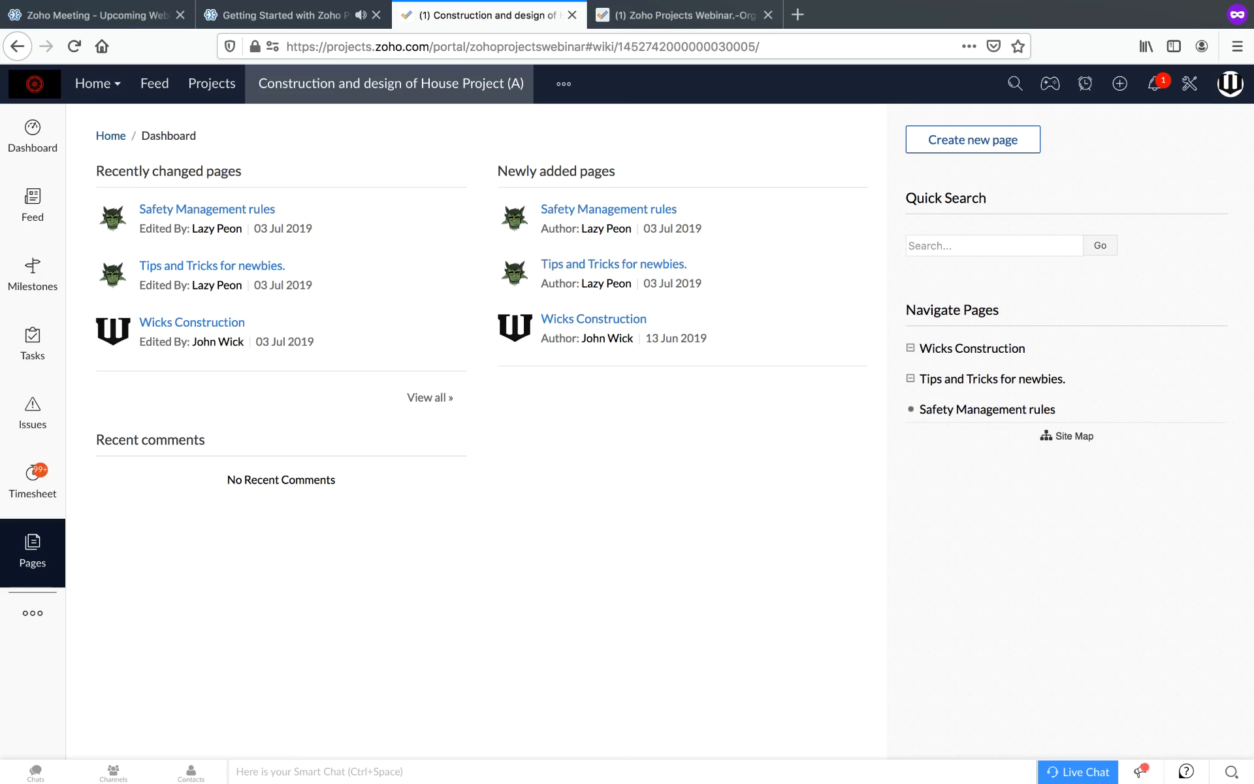
click(193, 323)
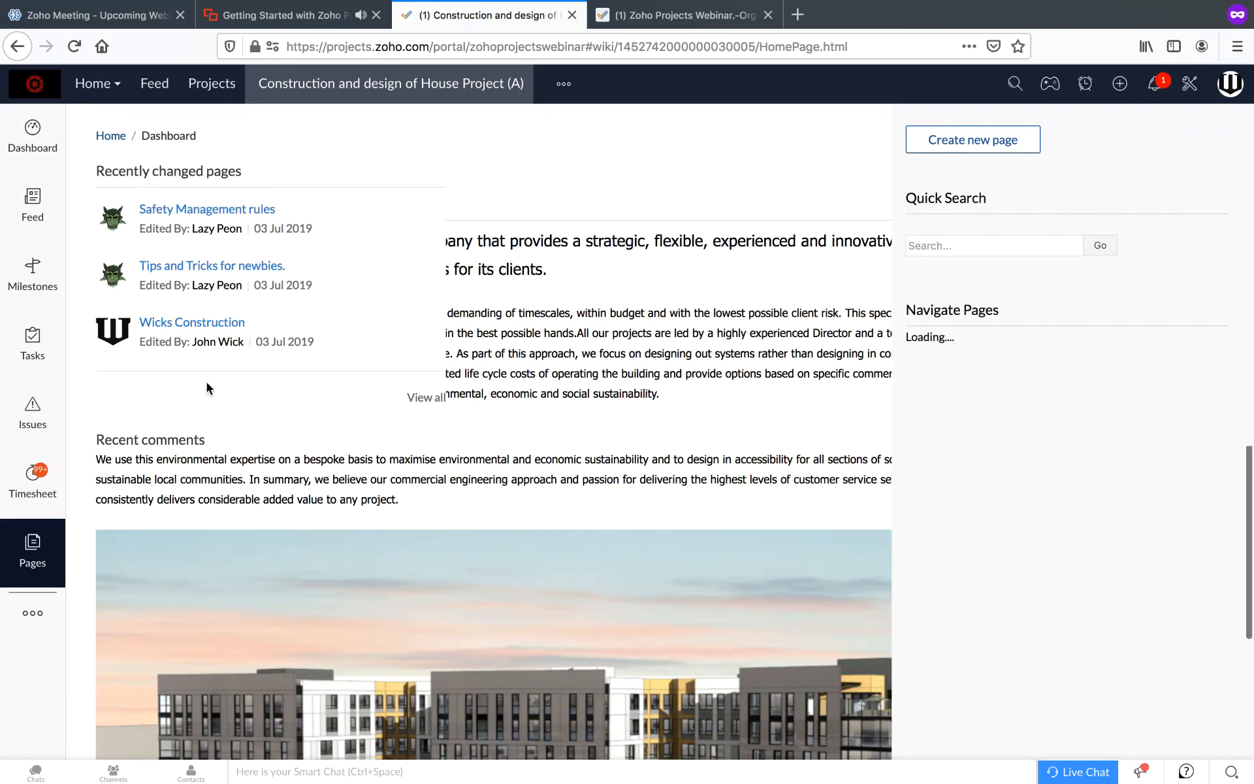
- Open the Tips and Tricks for newbies page and look through its embedded construction site safety article
click(241, 268)
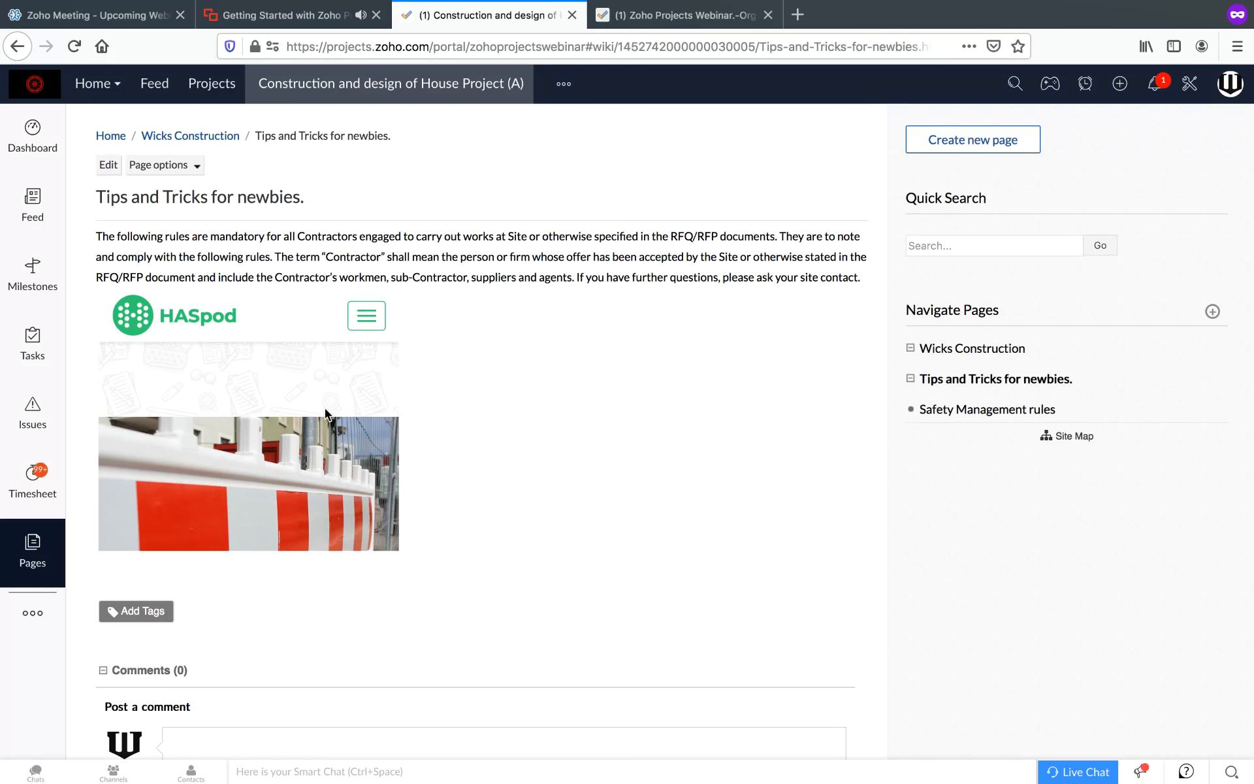
scroll(324, 407, down, 5)
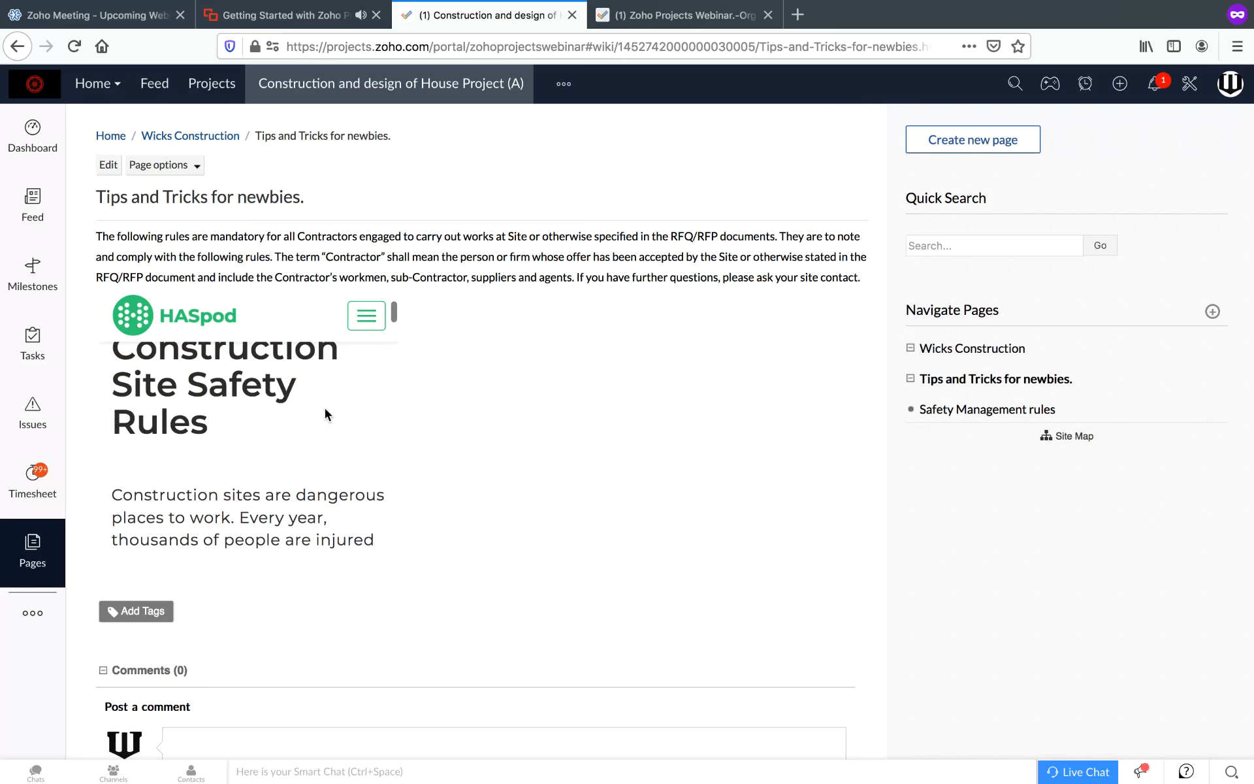
scroll(324, 414, down, 5)
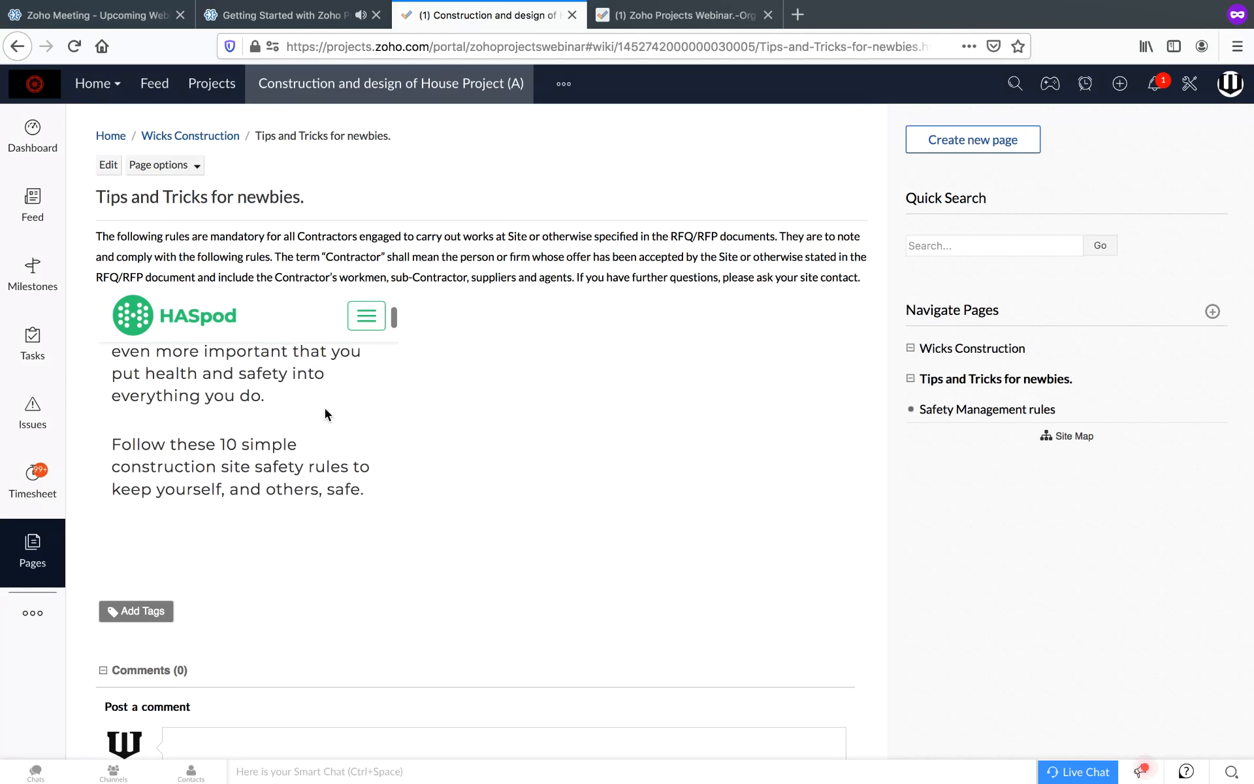
scroll(325, 411, up, 10)
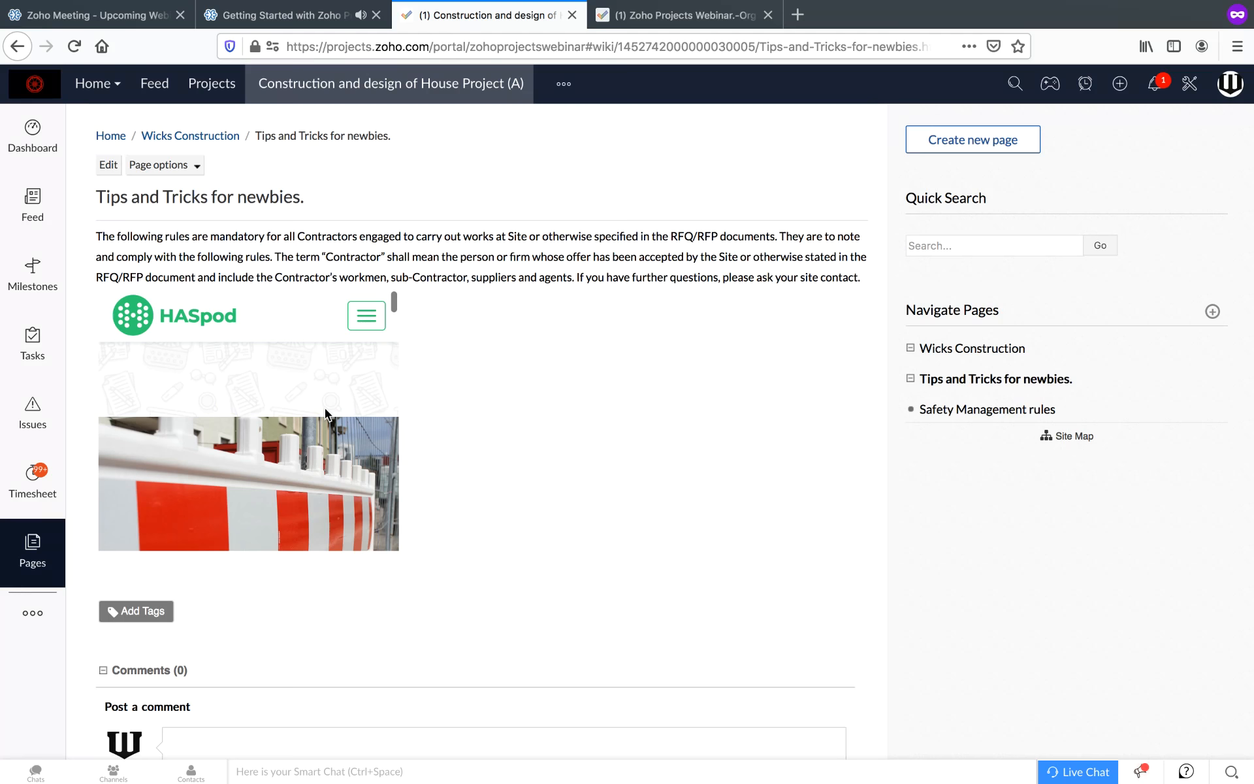
- Return to the Pages dashboard, open the Safety Management rules page, and play its embedded YouTube video
click(111, 135)
click(257, 212)
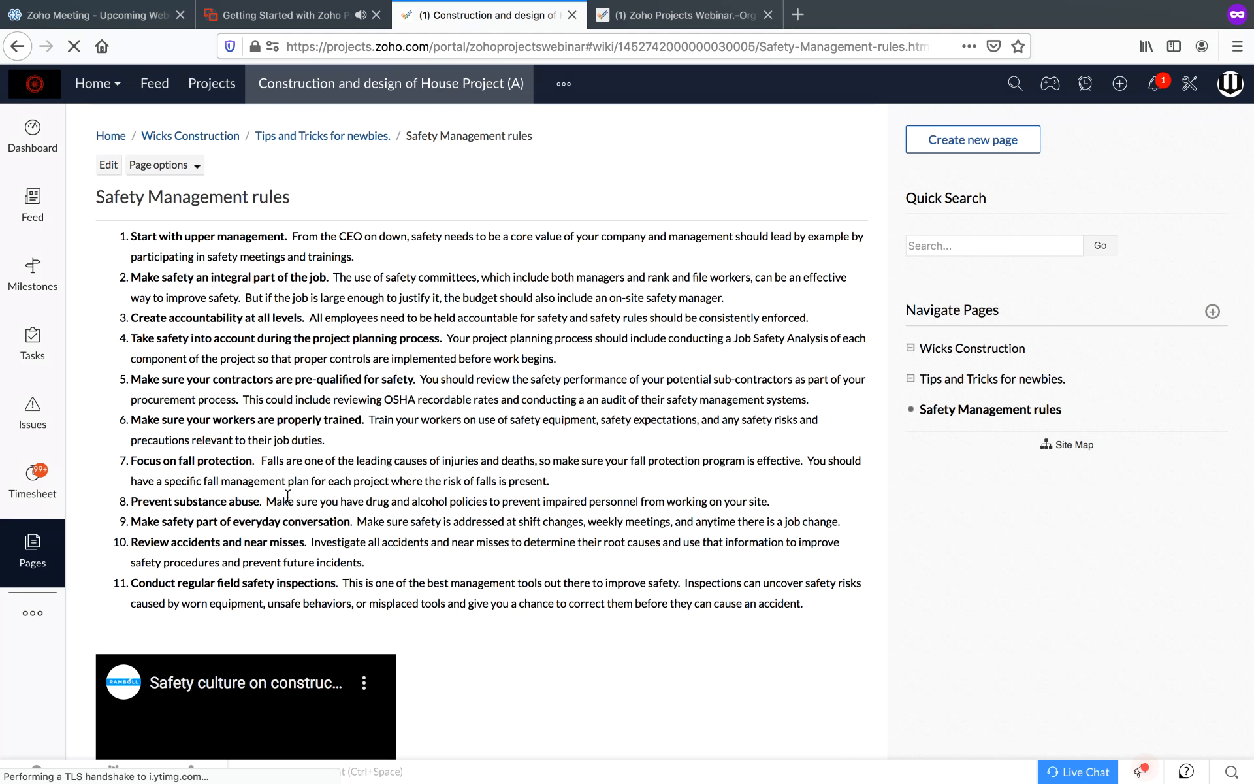
scroll(288, 496, down, 4)
click(268, 527)
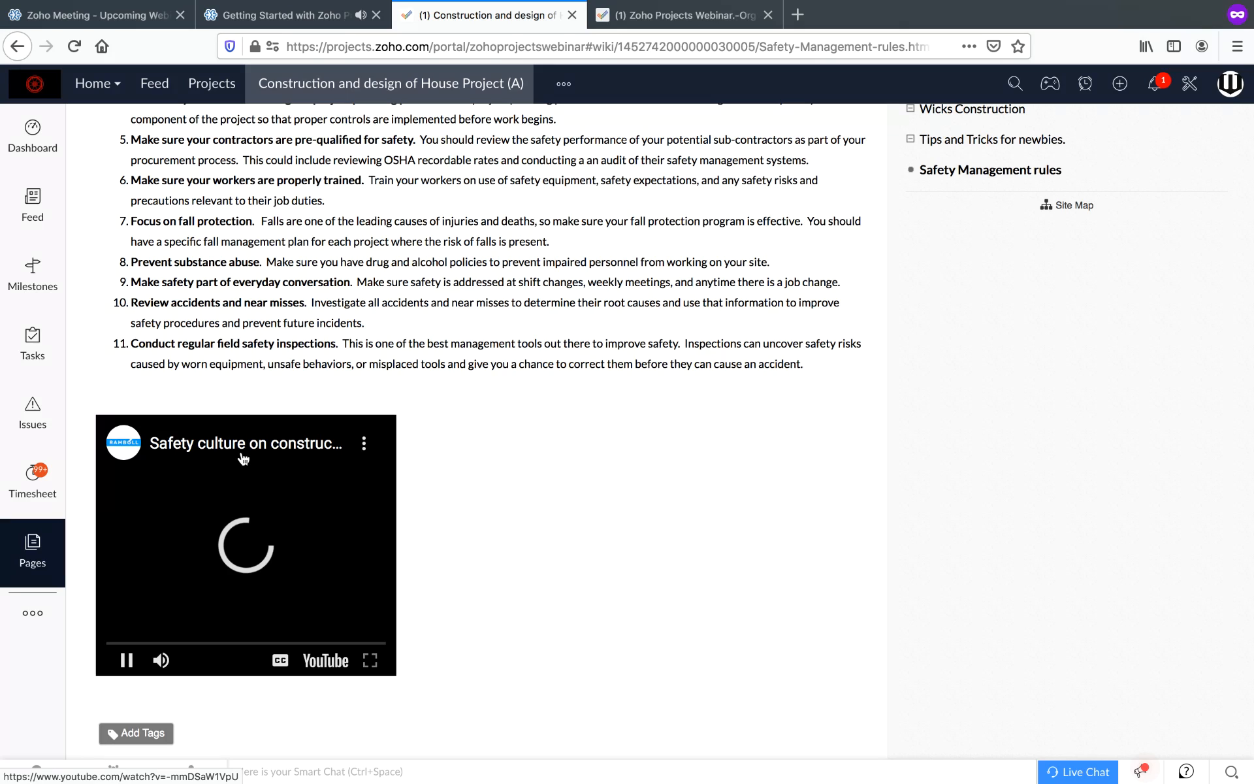
- Open the Safety Management rules page for editing, browse the full list of insertable widgets, and close it without inserting any
scroll(243, 459, up, 4)
click(109, 165)
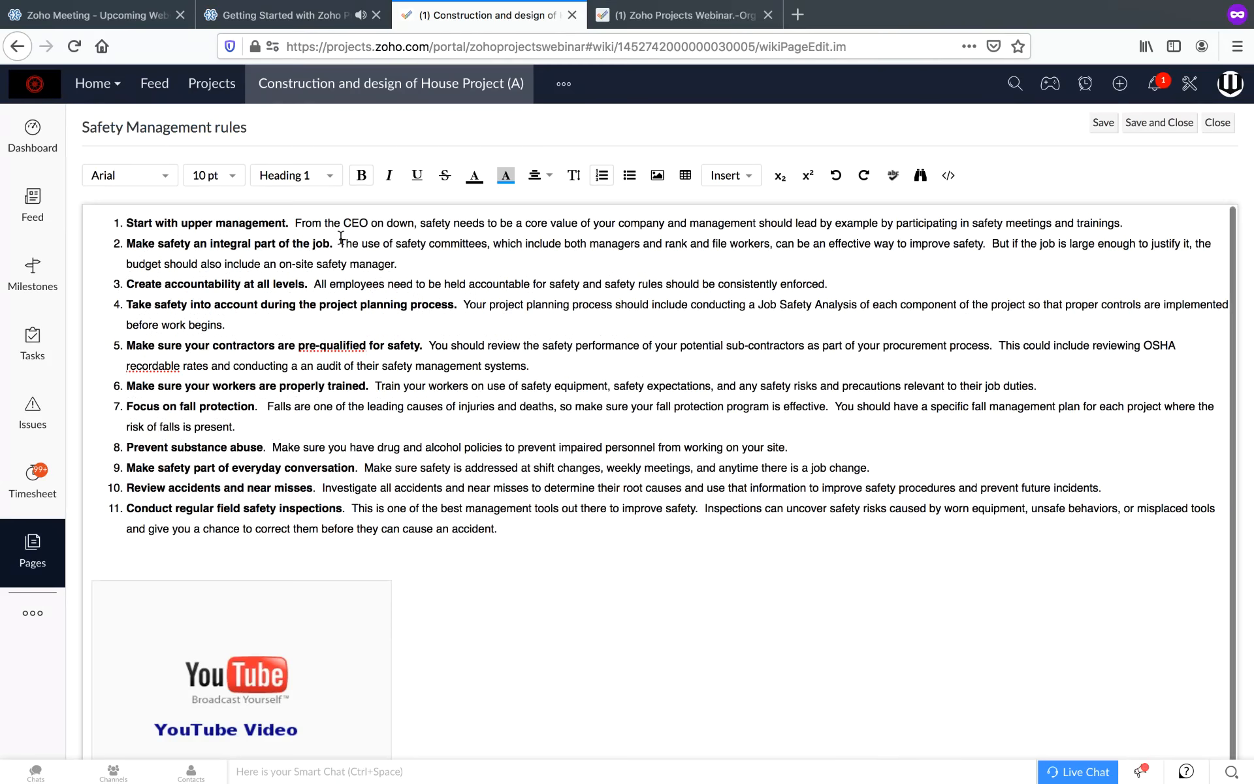
click(731, 183)
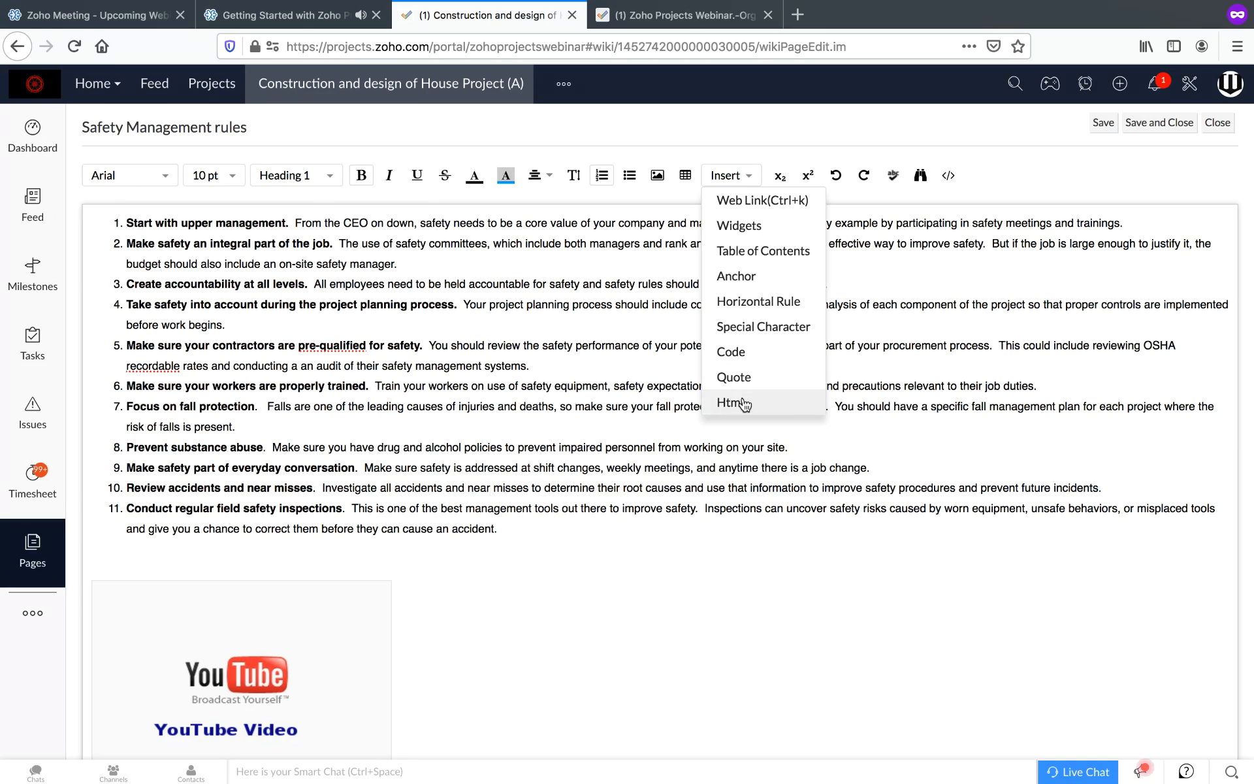
click(756, 227)
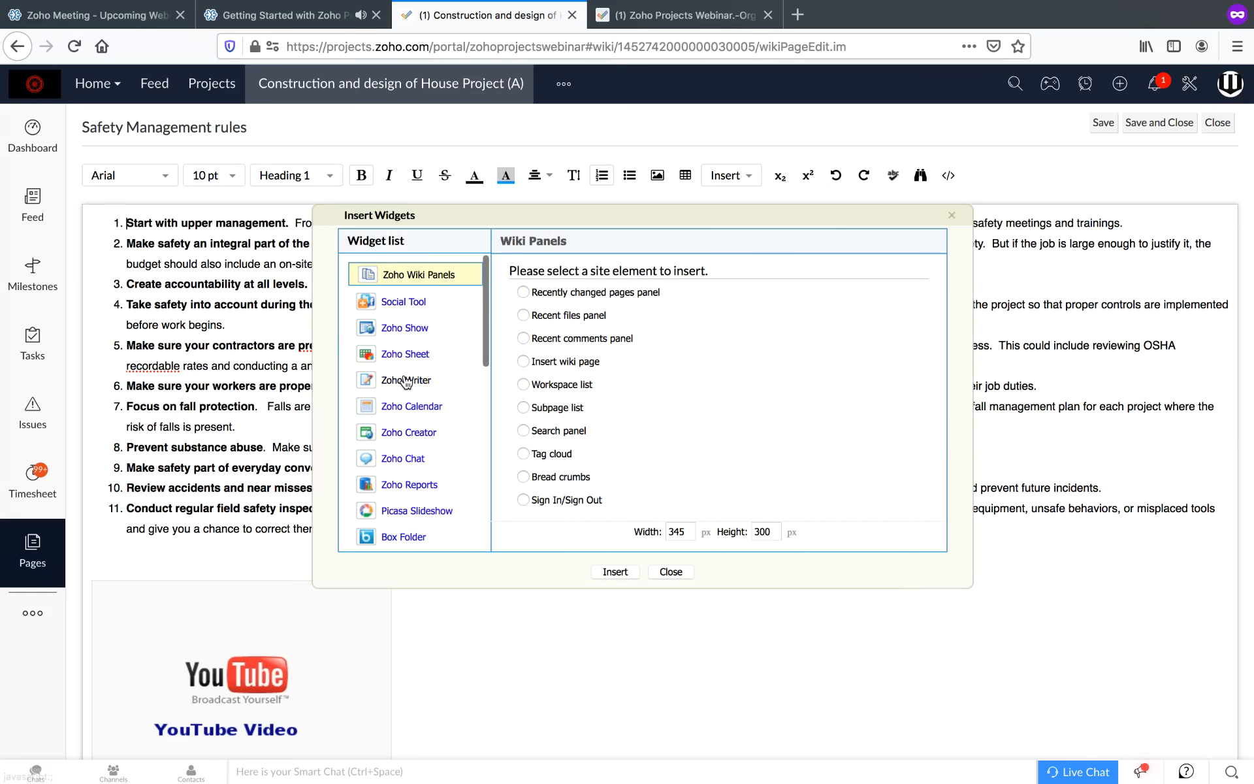
scroll(406, 382, down, 3)
scroll(406, 383, up, 3)
scroll(406, 383, down, 6)
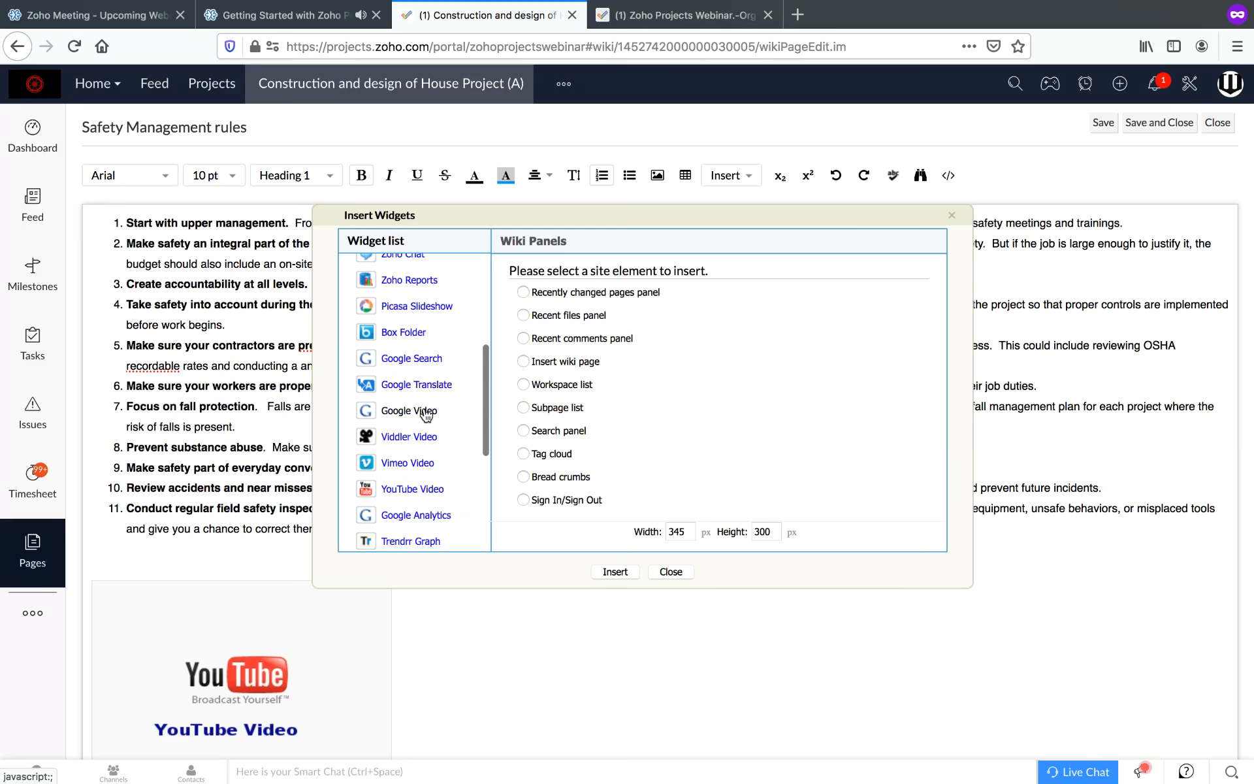
scroll(423, 411, down, 2)
scroll(425, 450, down, 4)
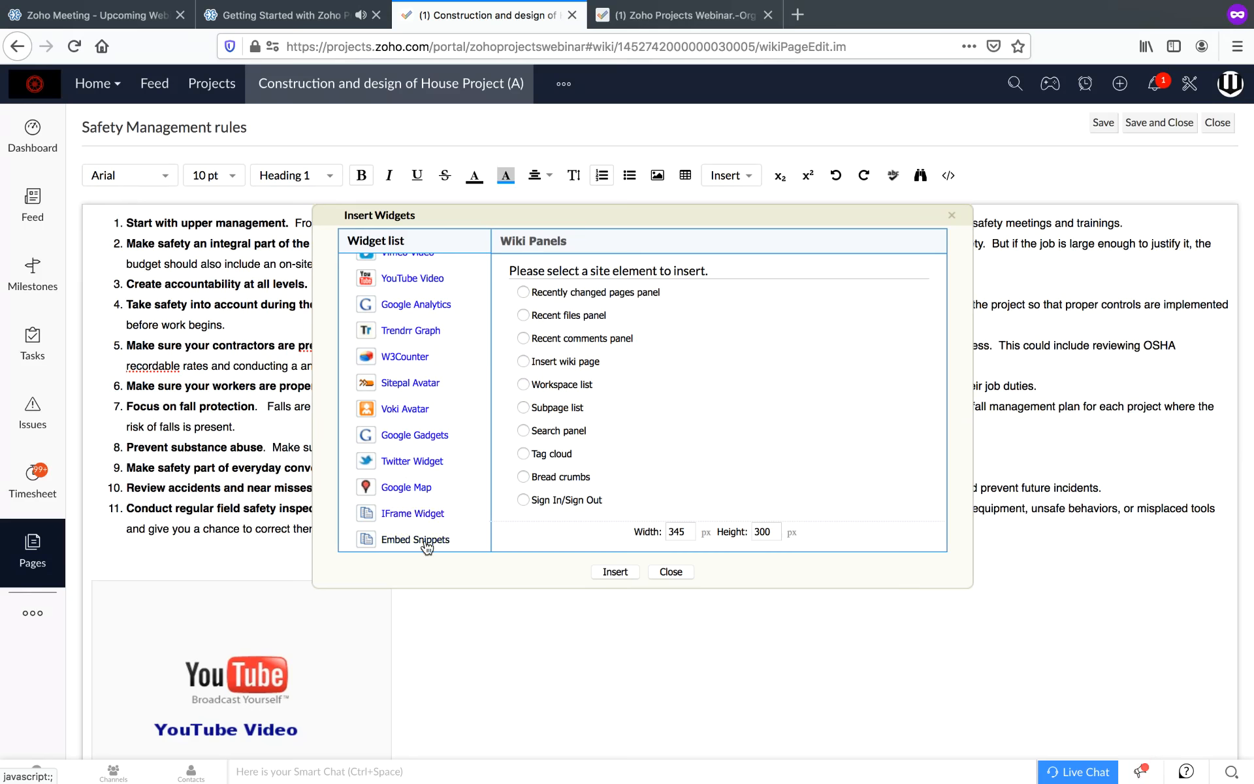
click(672, 572)
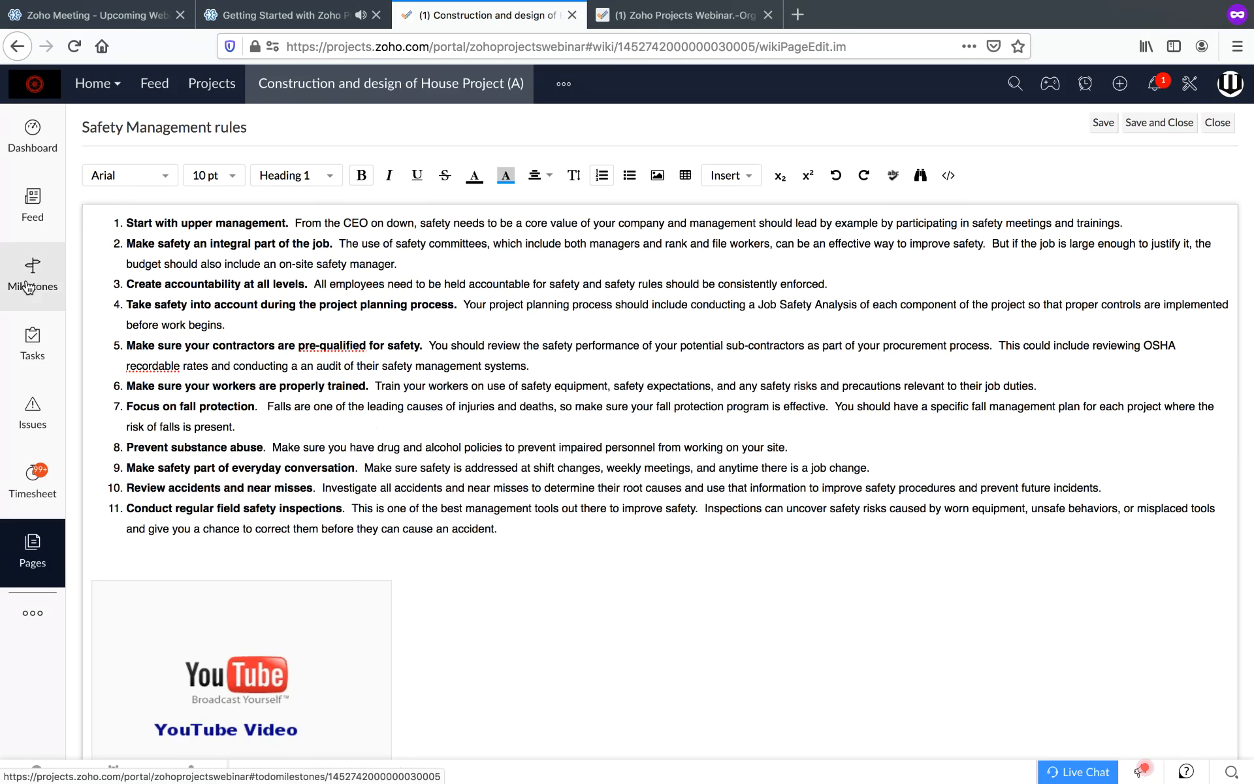
- Leave the page editor, reopen the Safety Management rules page, and open its embedded video on YouTube, closing the video afterward
click(56, 557)
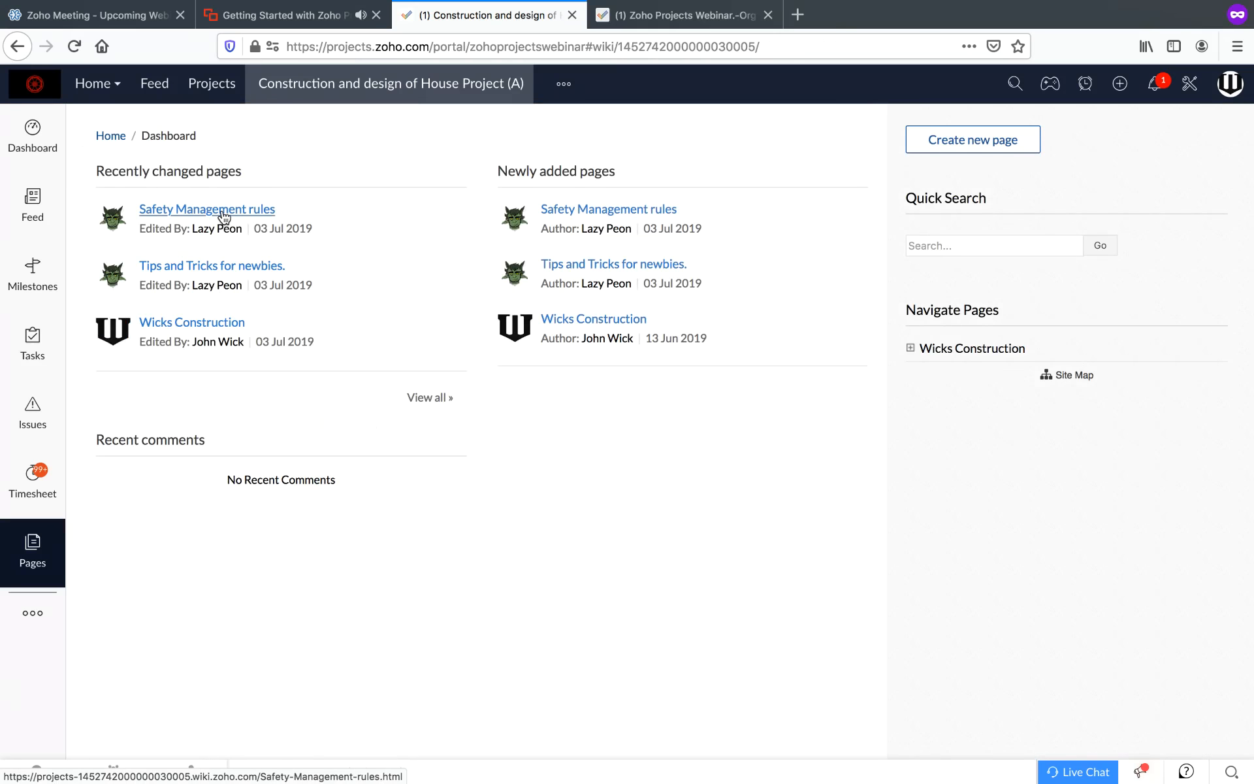
click(224, 210)
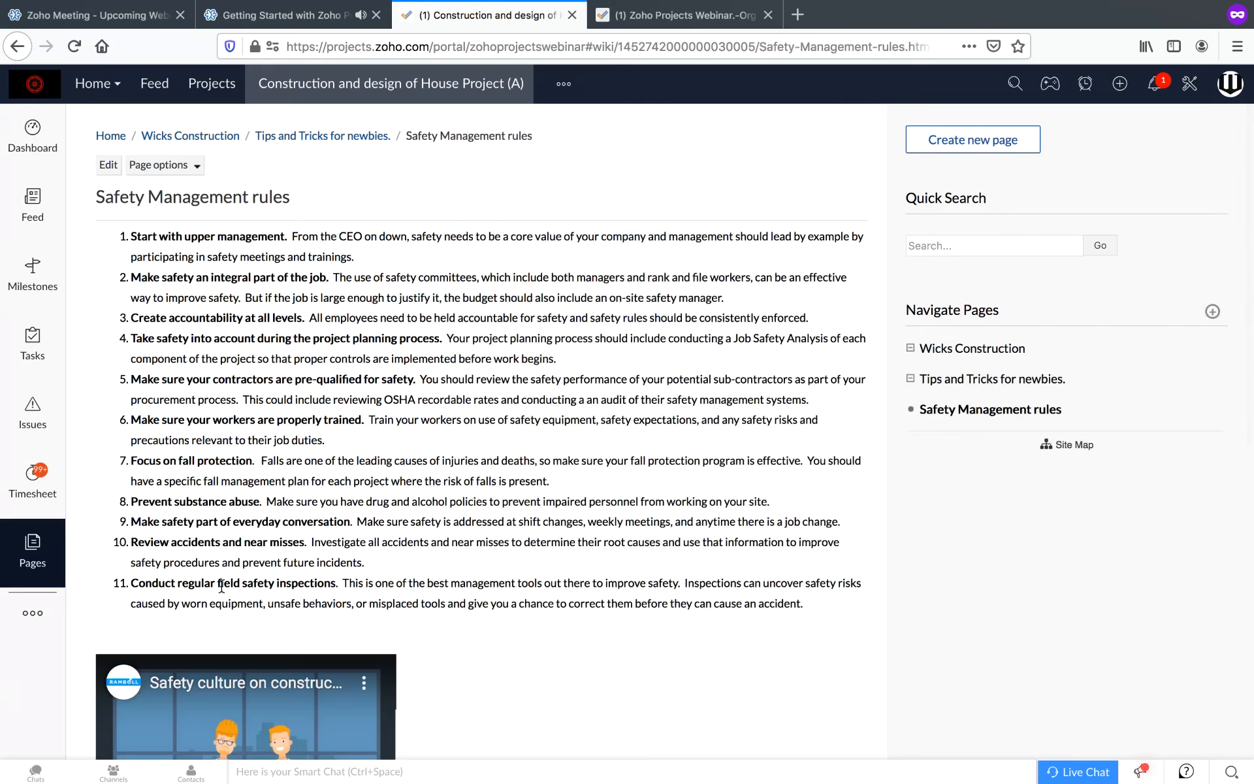
scroll(261, 508, down, 4)
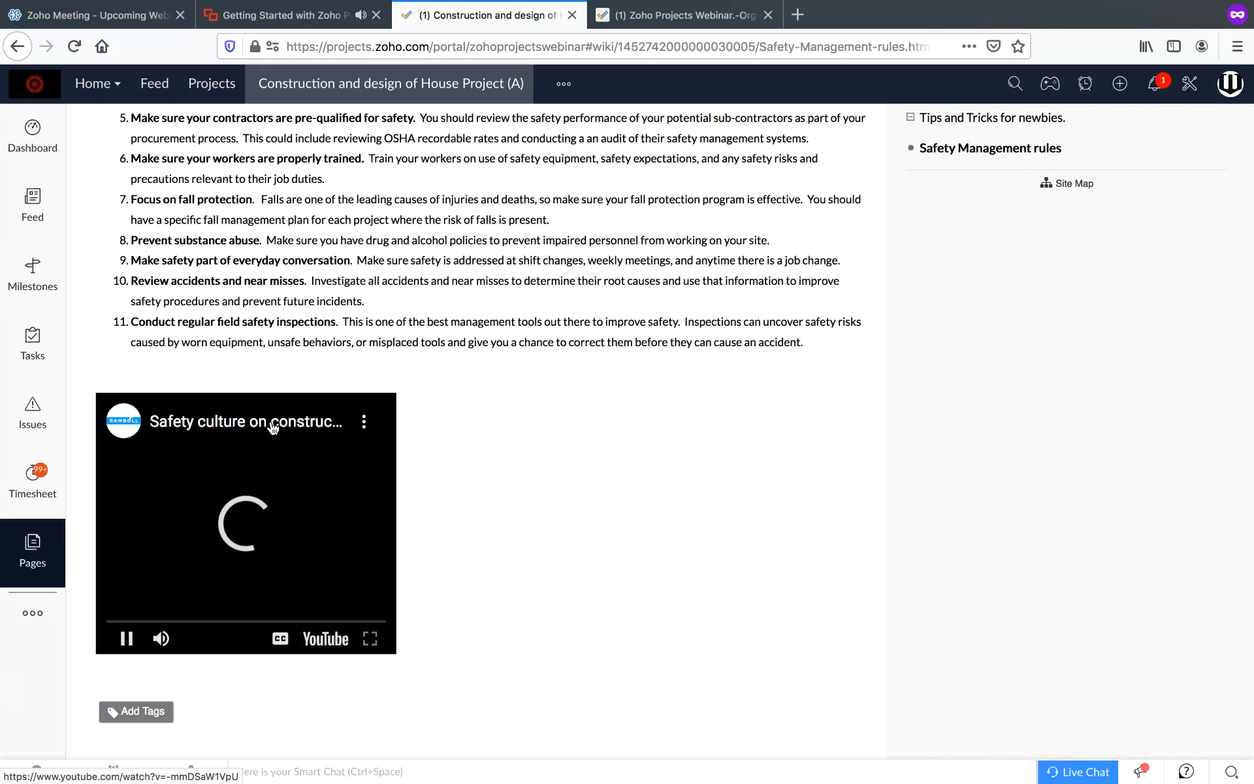
click(272, 426)
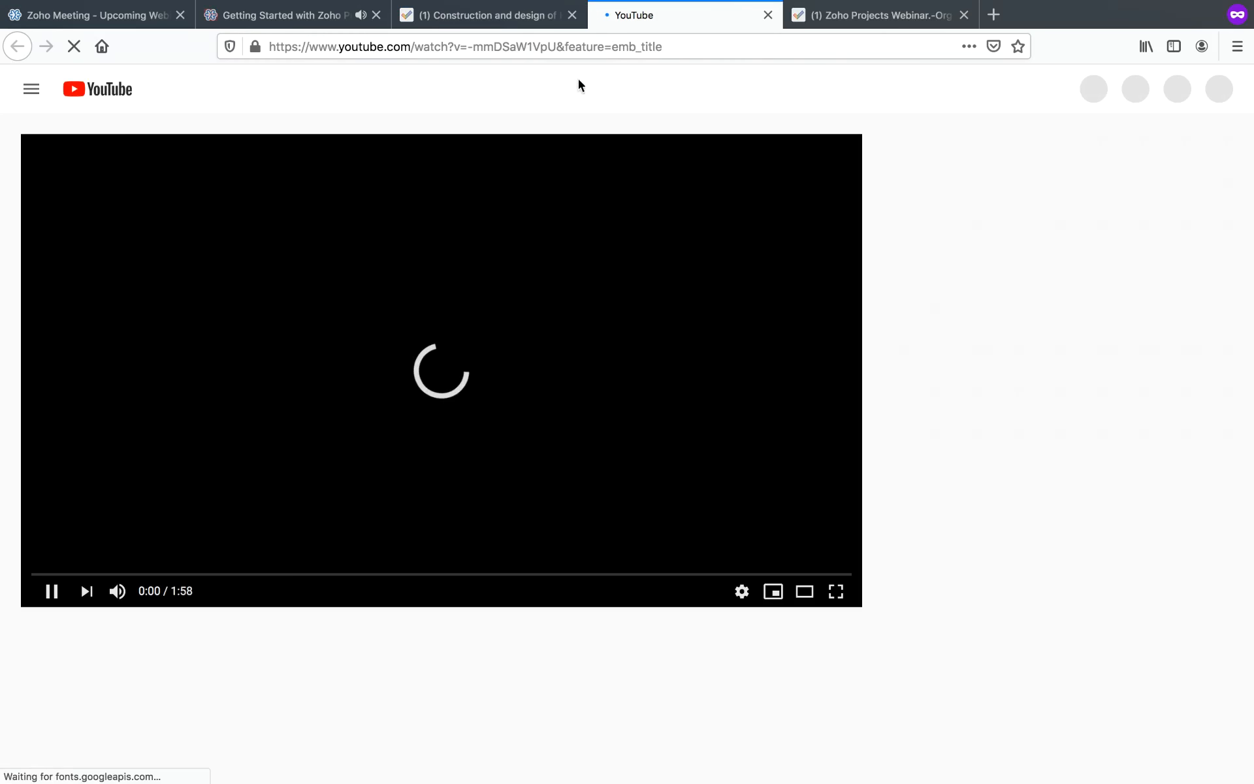
click(767, 16)
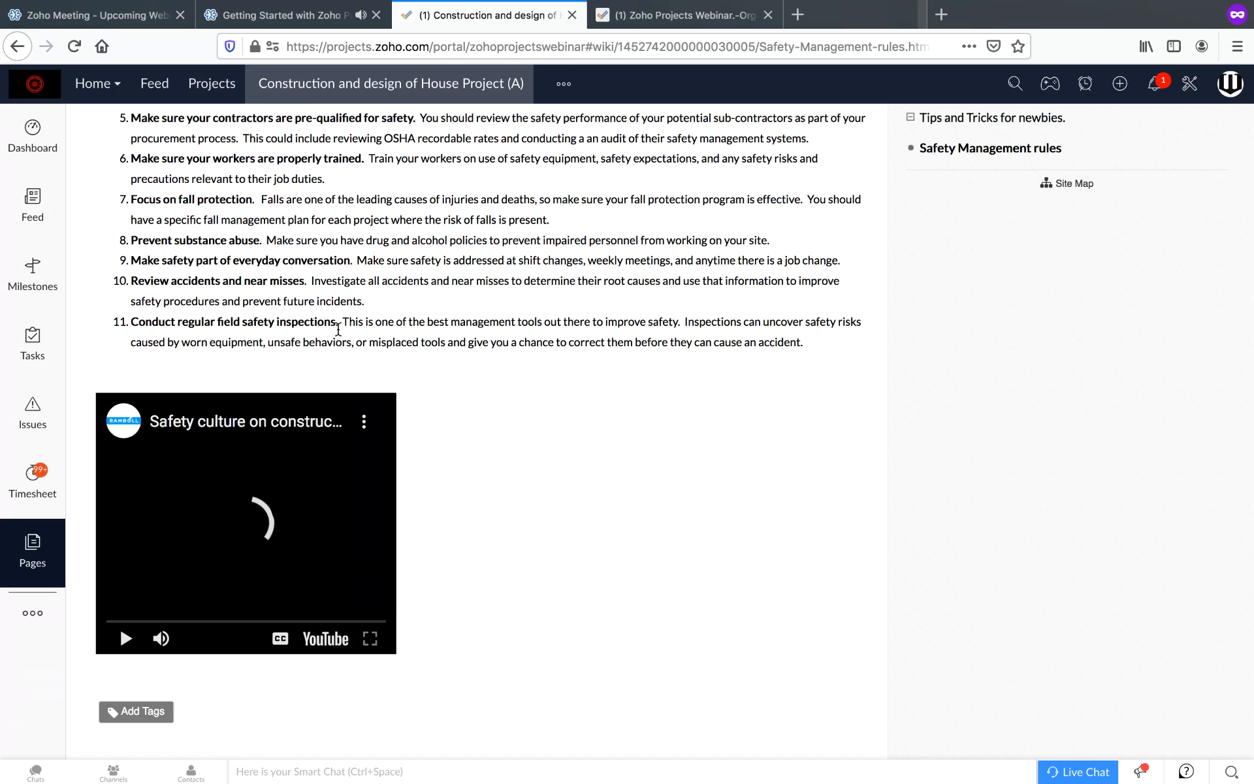
- Open the project's Finance section to view its invoice and expense configuration notice
scroll(339, 330, down, 1)
click(32, 613)
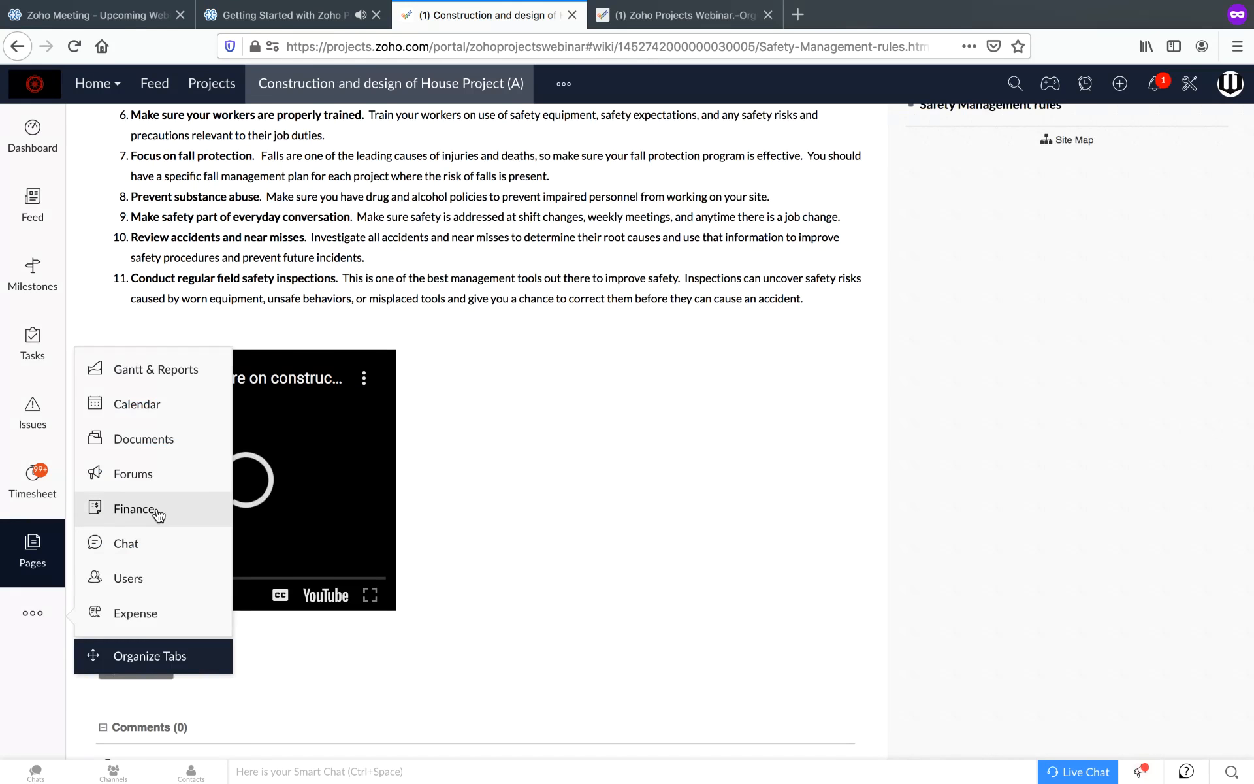
click(159, 509)
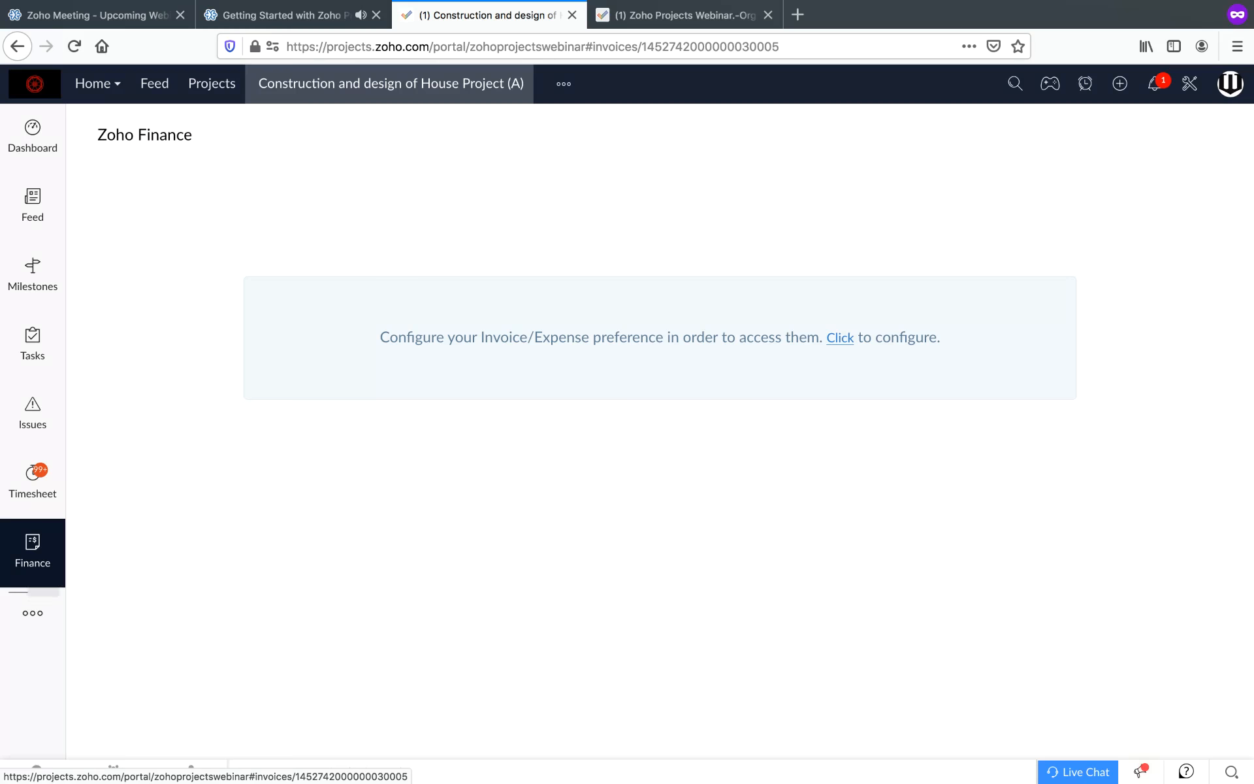
- Open the project's Chat section, look at the New Chat Topic form, and cancel it without creating a topic
click(33, 613)
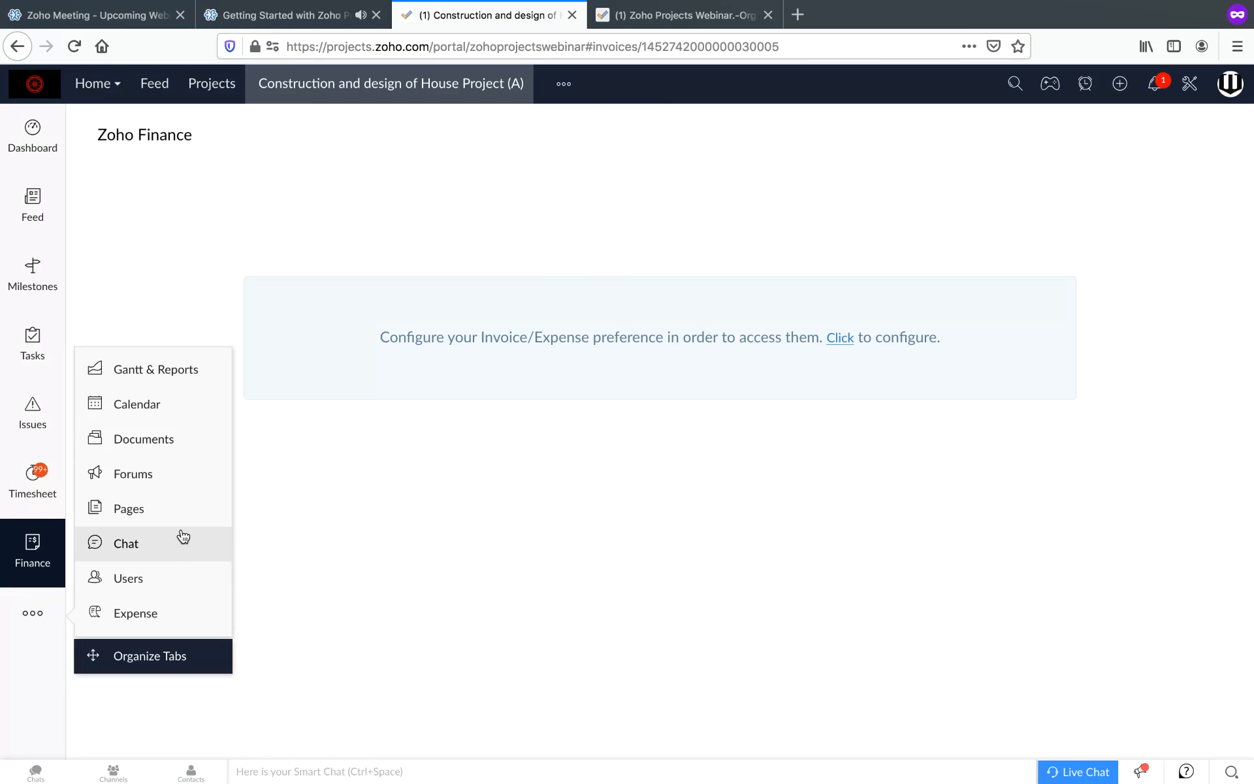
click(183, 537)
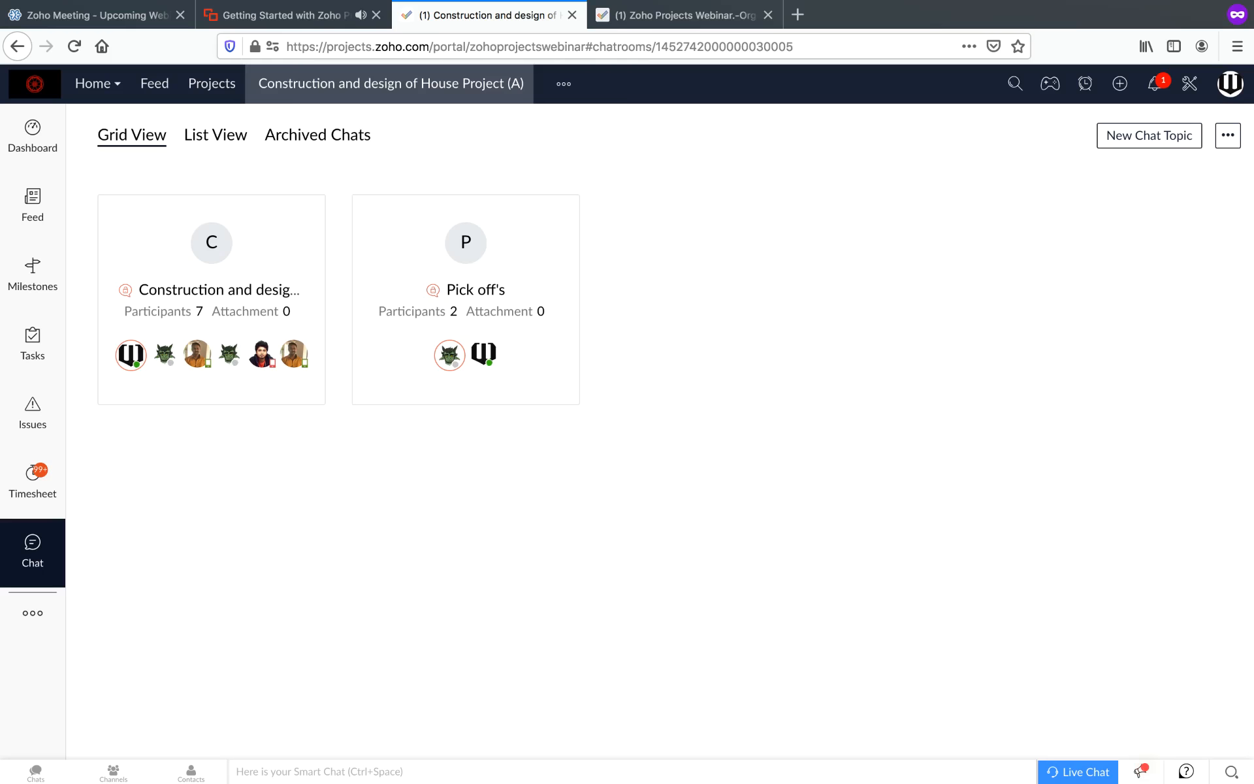
click(1145, 139)
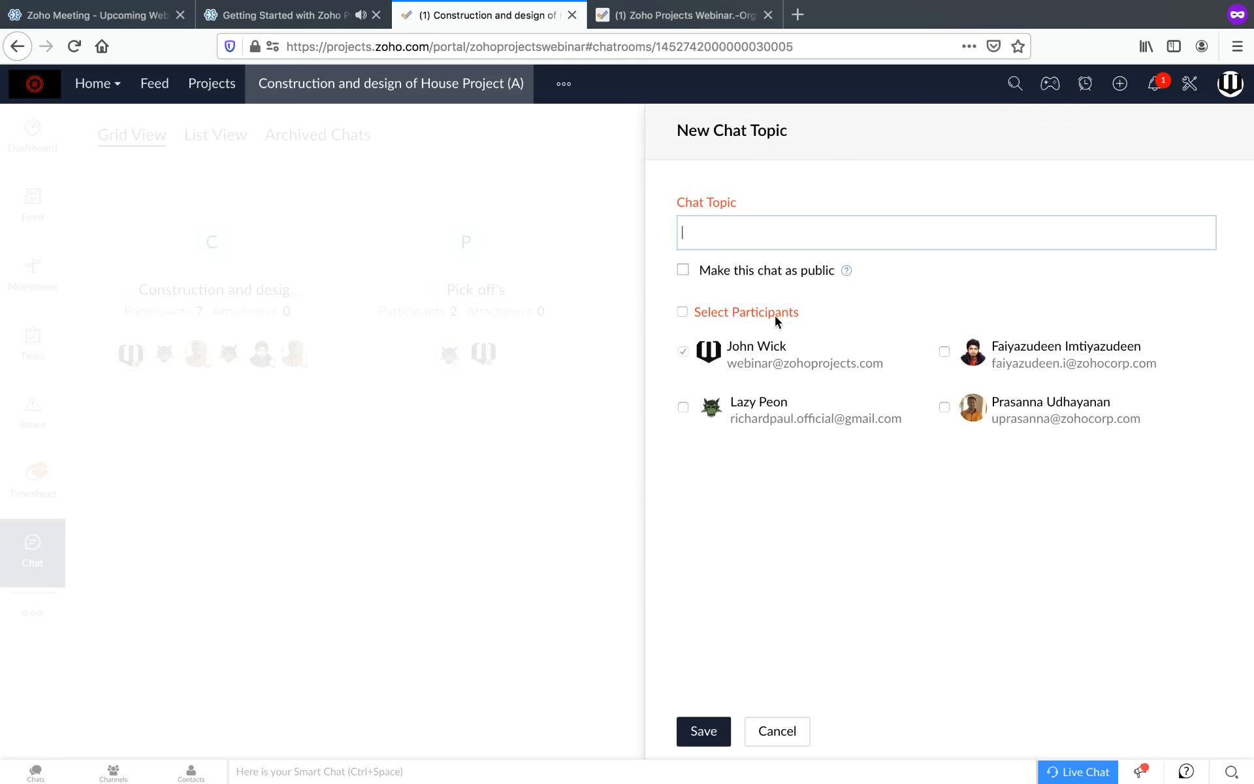
click(775, 731)
- Open the project's Users section, view the client users, and return to the list of project users
click(31, 618)
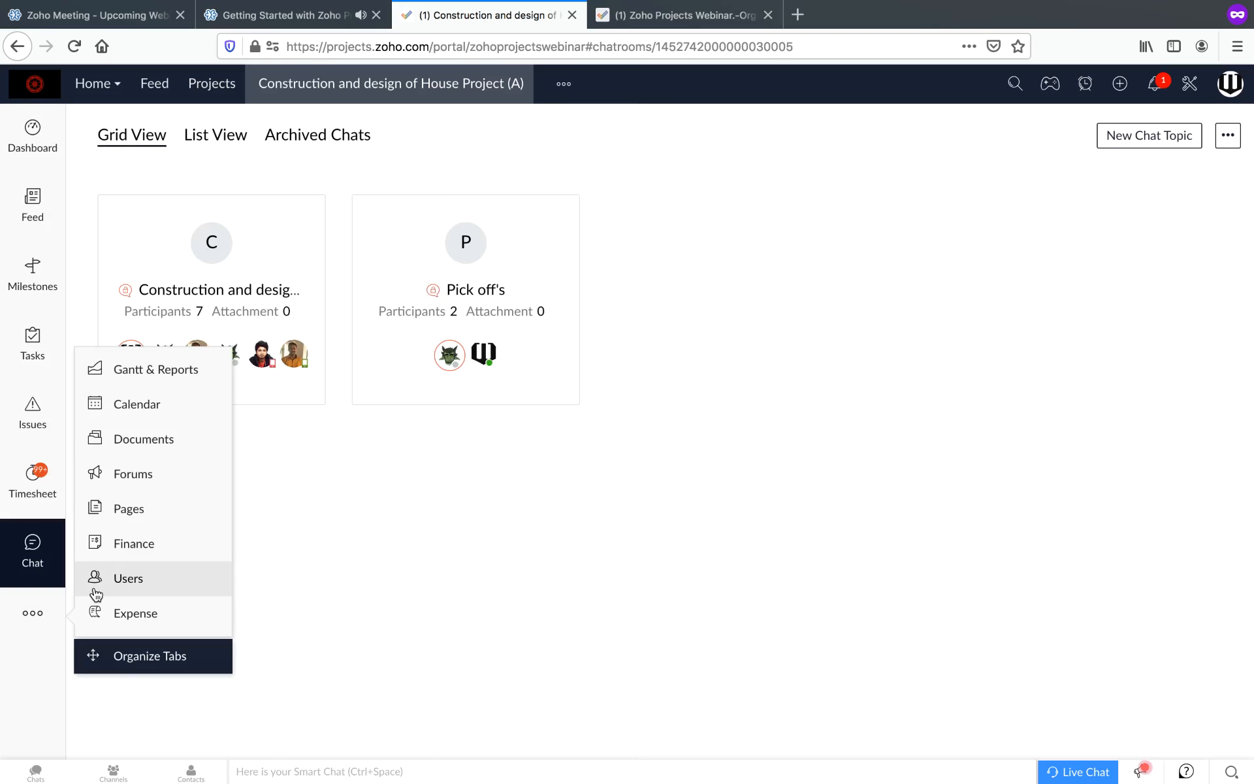
click(95, 593)
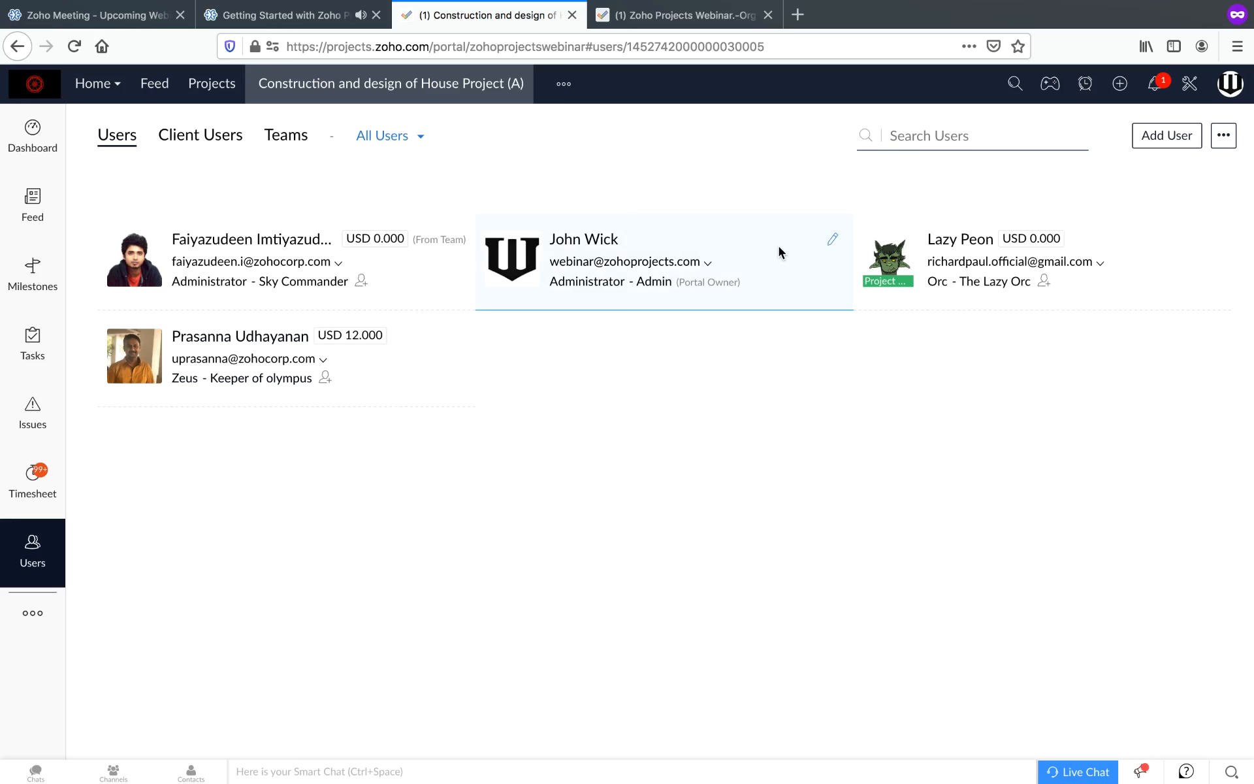
click(177, 137)
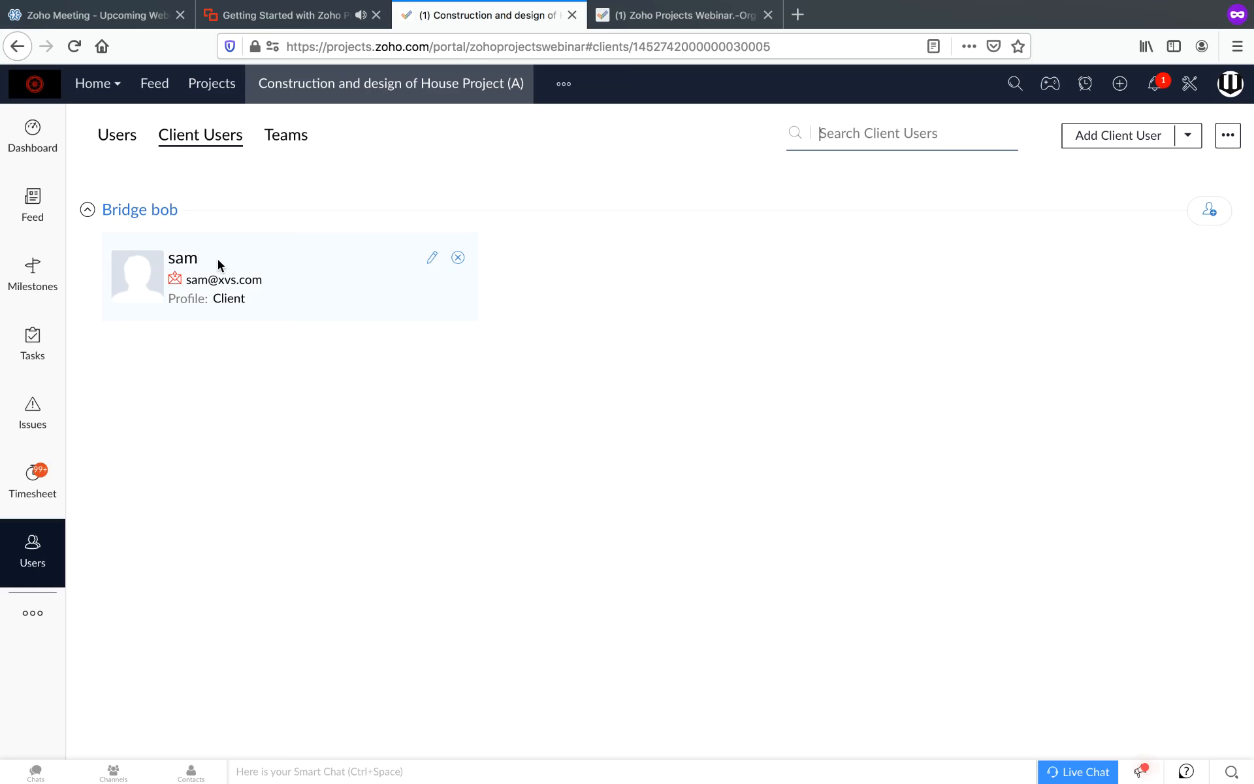
click(122, 136)
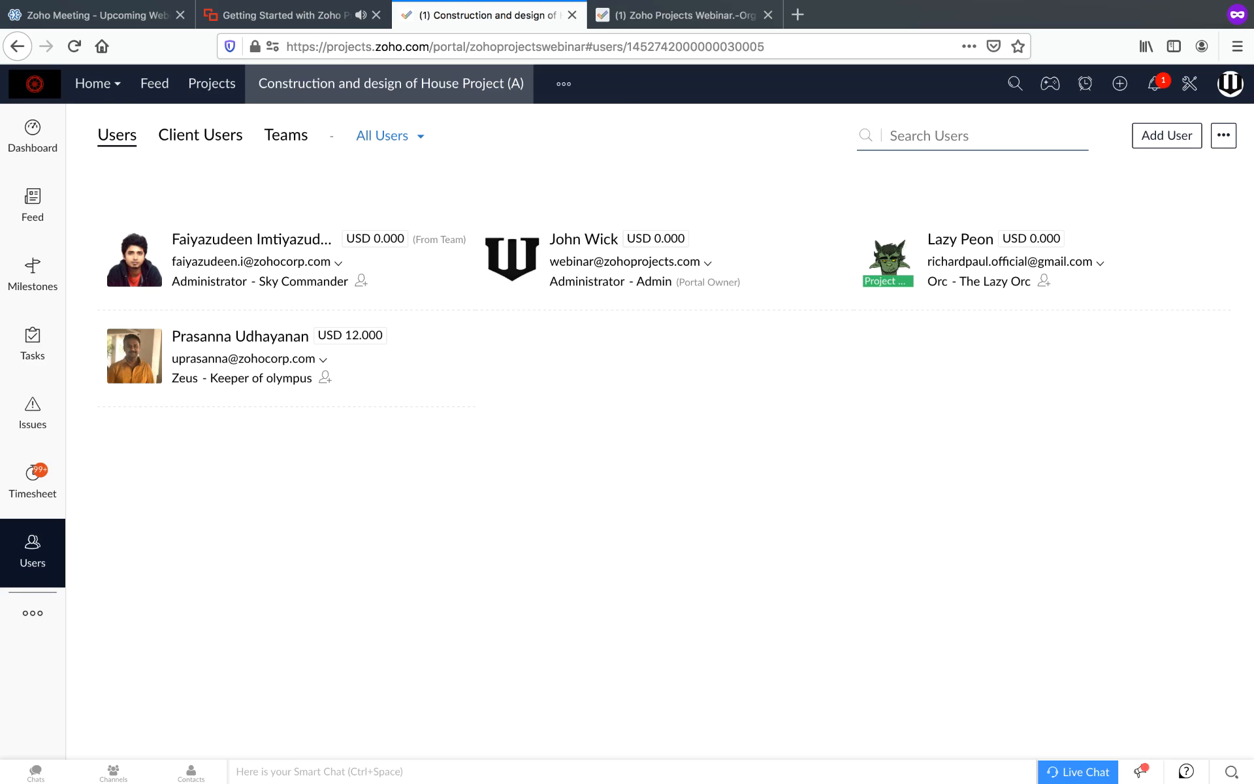
- Go through the portal home page to the Teams setup, review the Senior site engineers team's overview, and close it
click(98, 95)
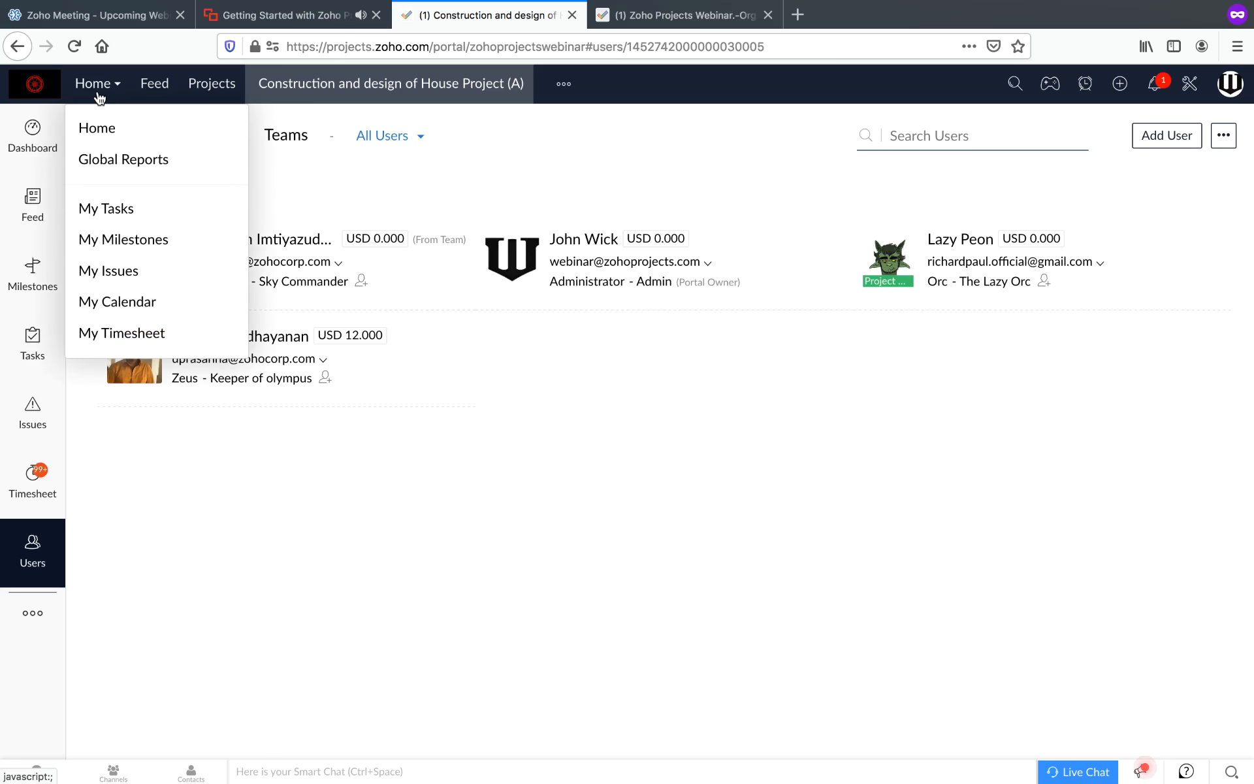
click(97, 128)
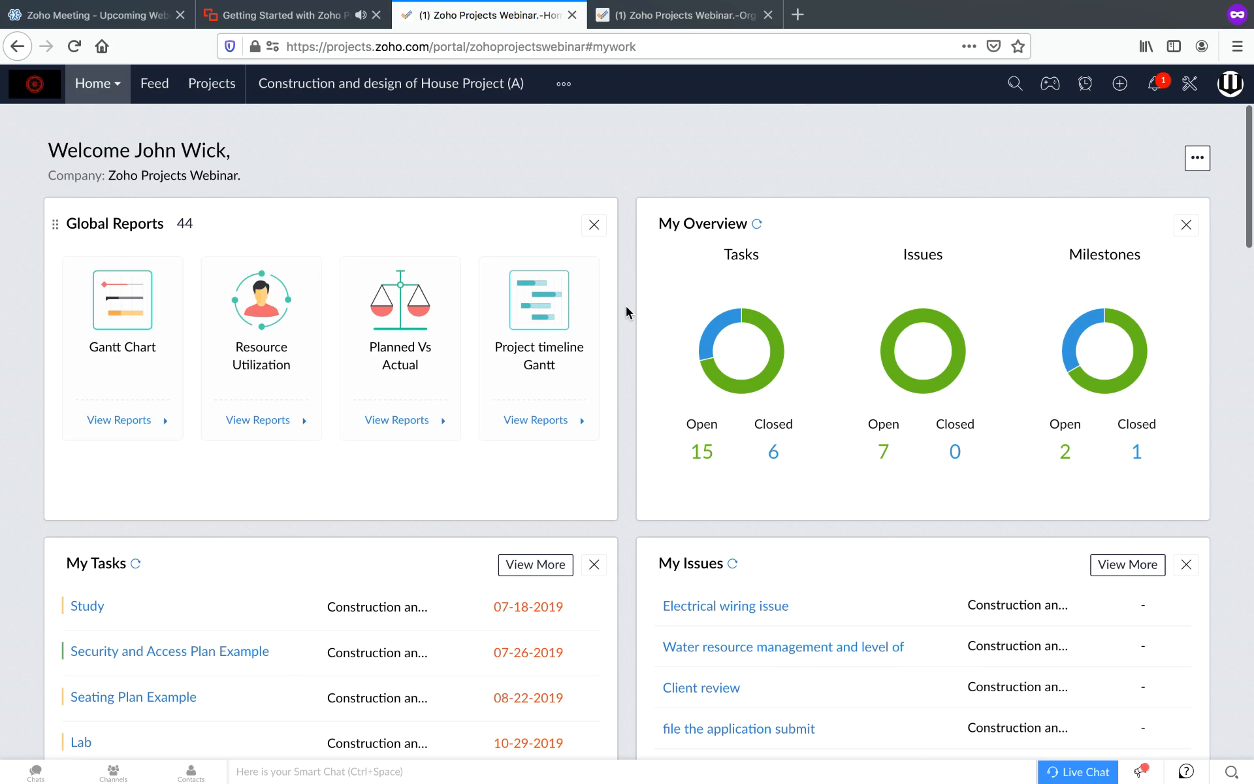
click(1189, 83)
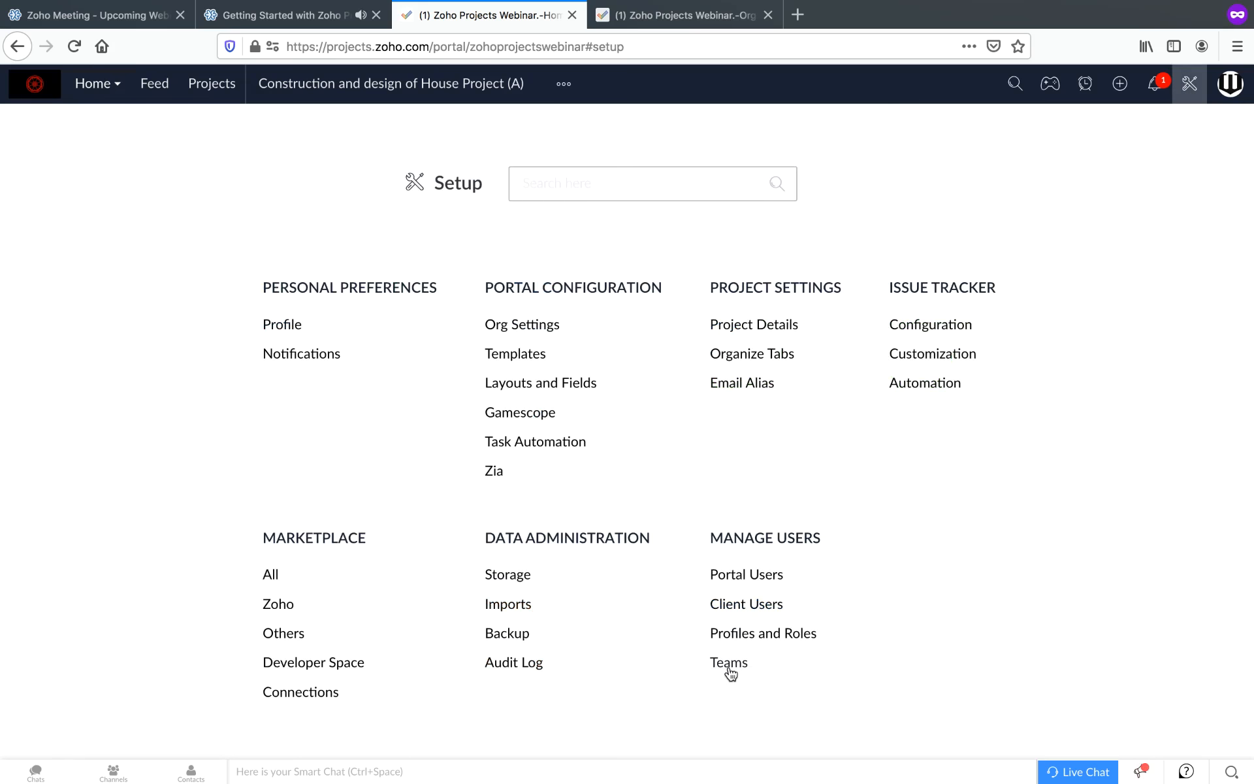
click(729, 663)
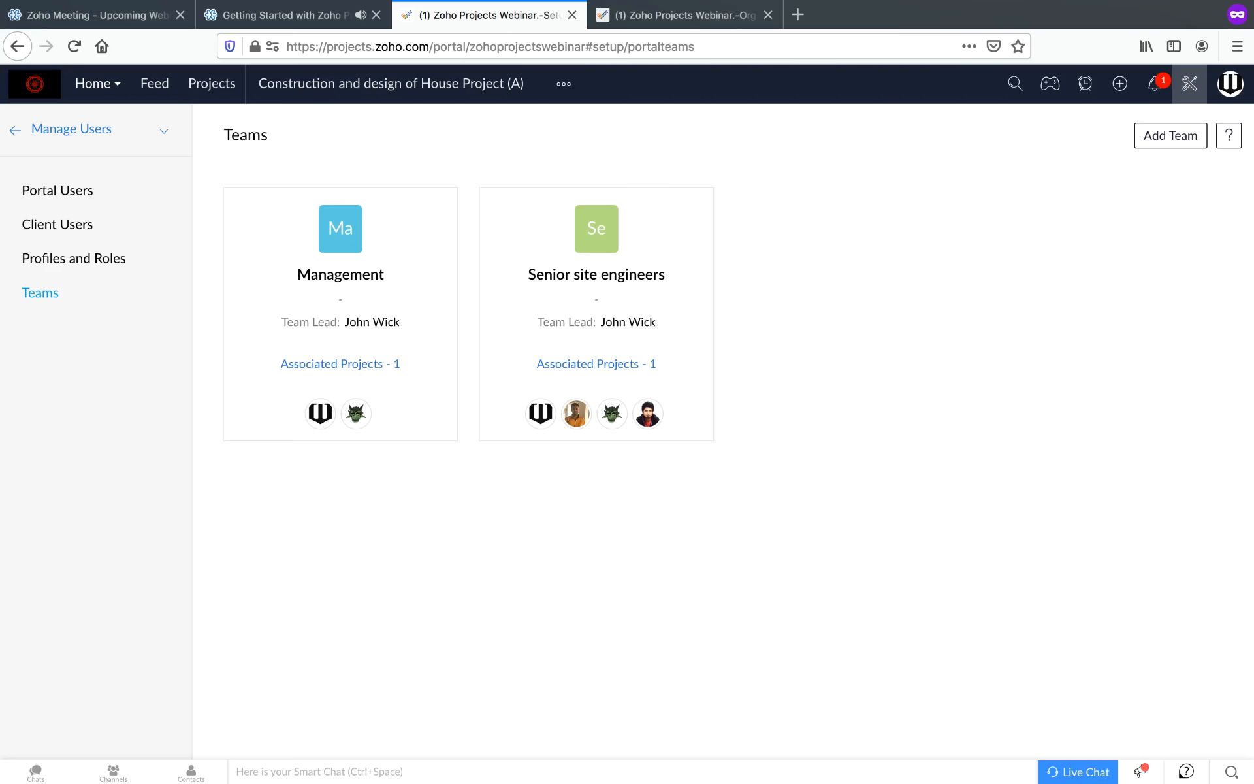
click(527, 284)
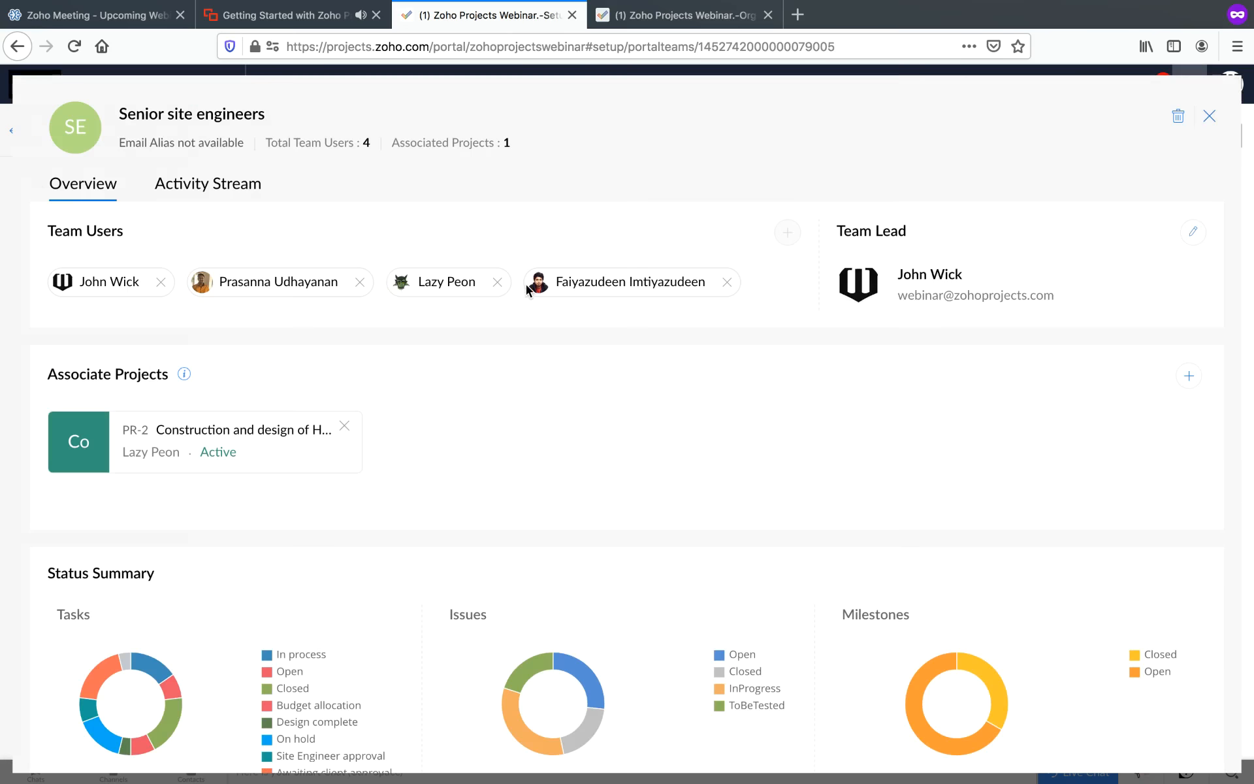
scroll(217, 566, down, 3)
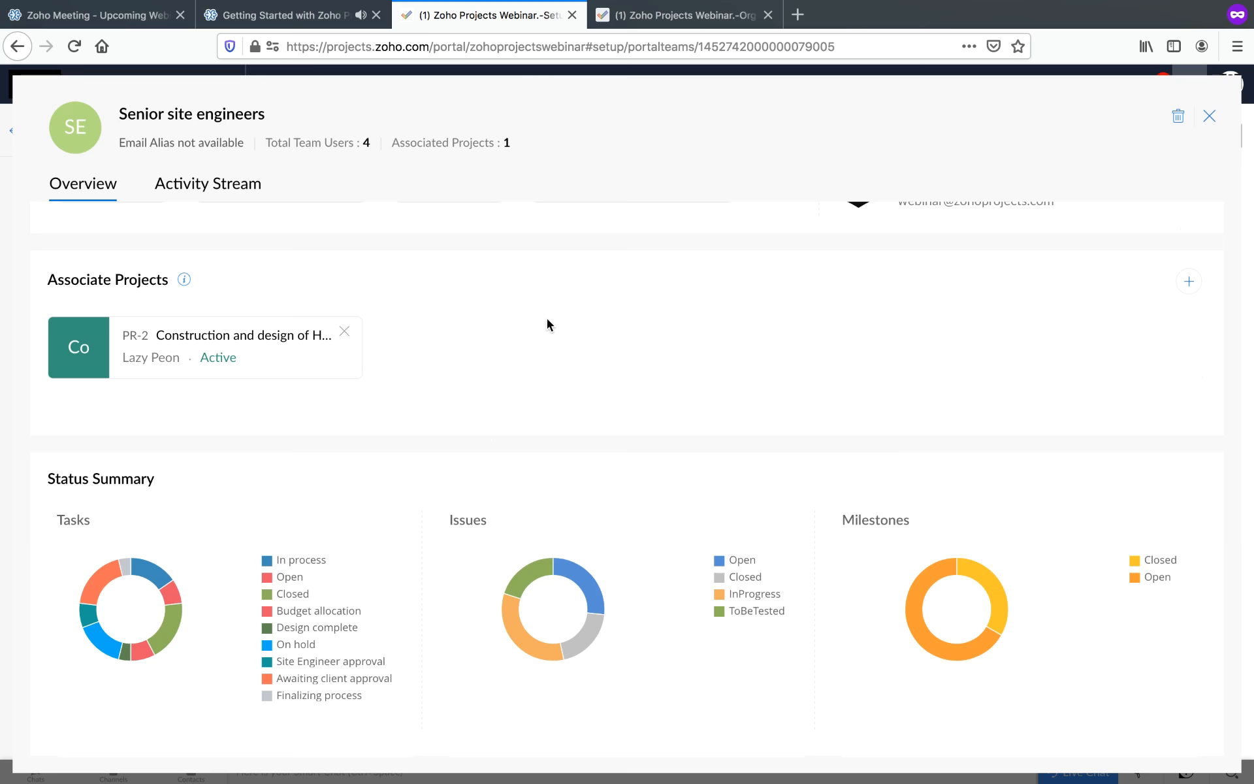
scroll(547, 325, up, 2)
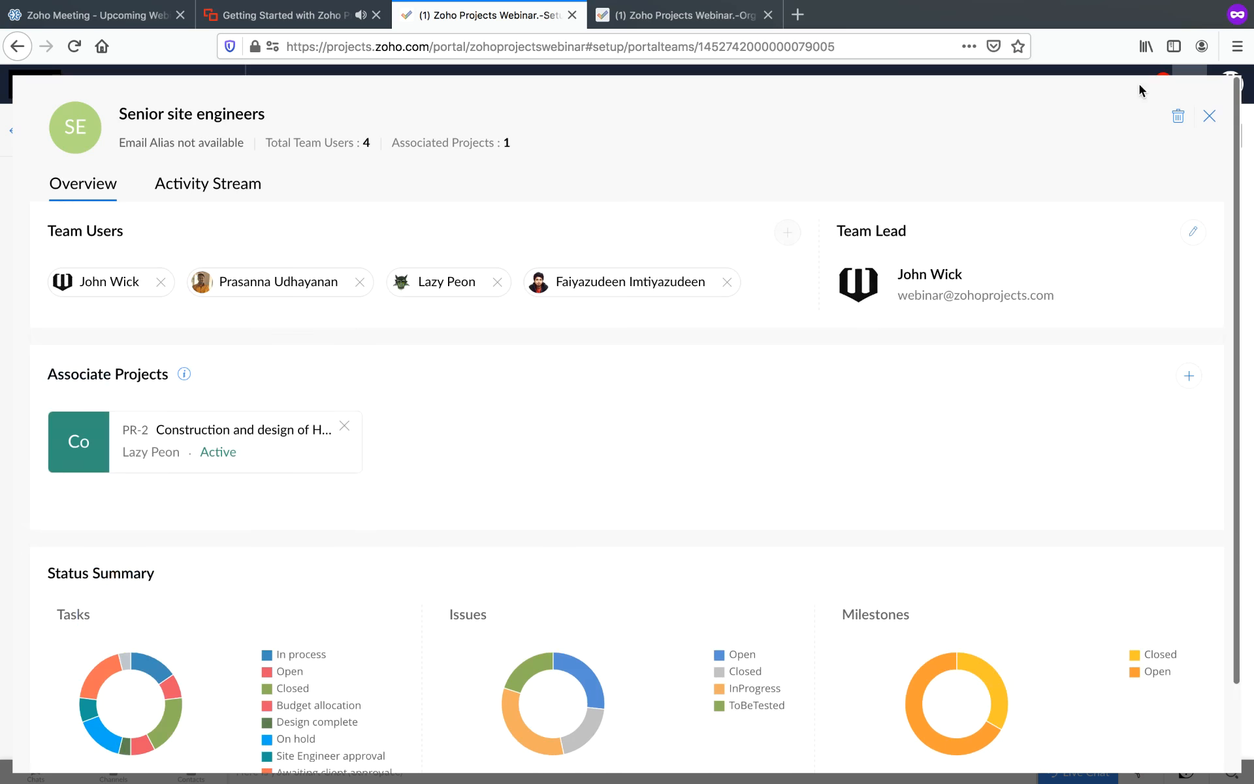
click(1209, 119)
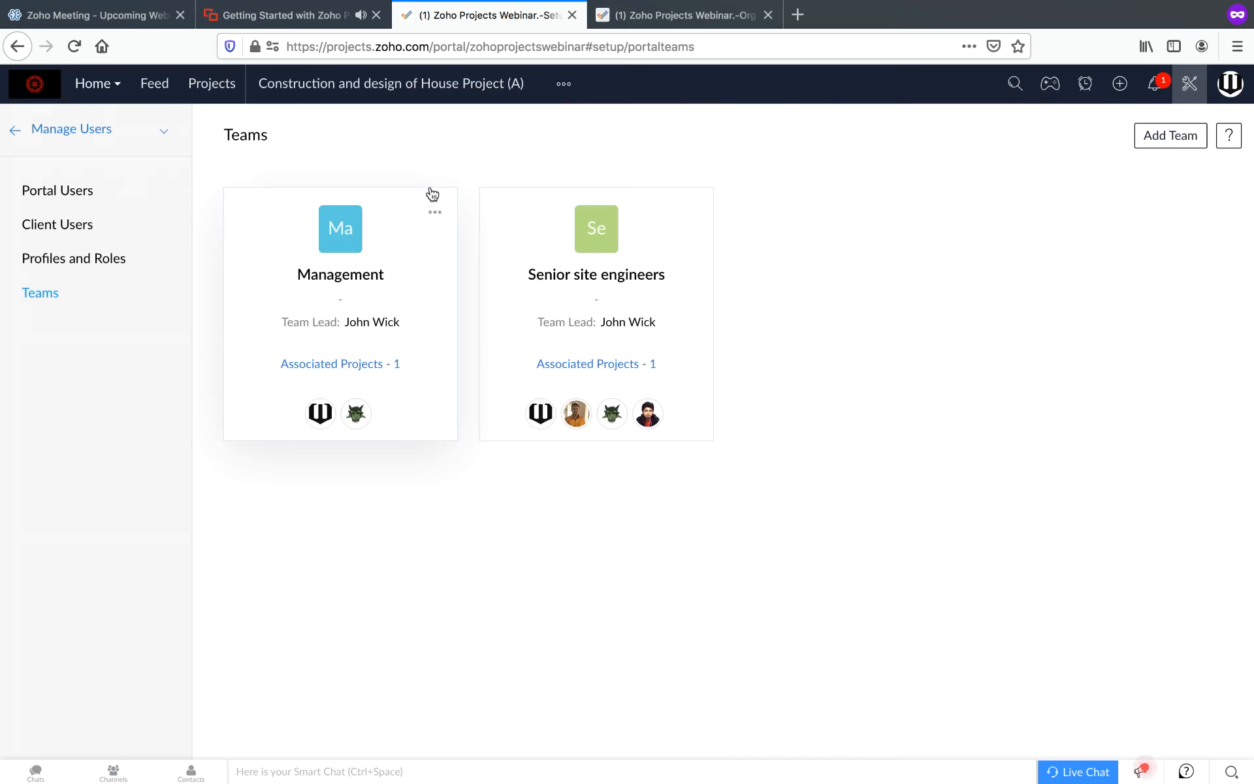
- Open the portal feed, reload it, and start a new post with an @ mention
click(425, 99)
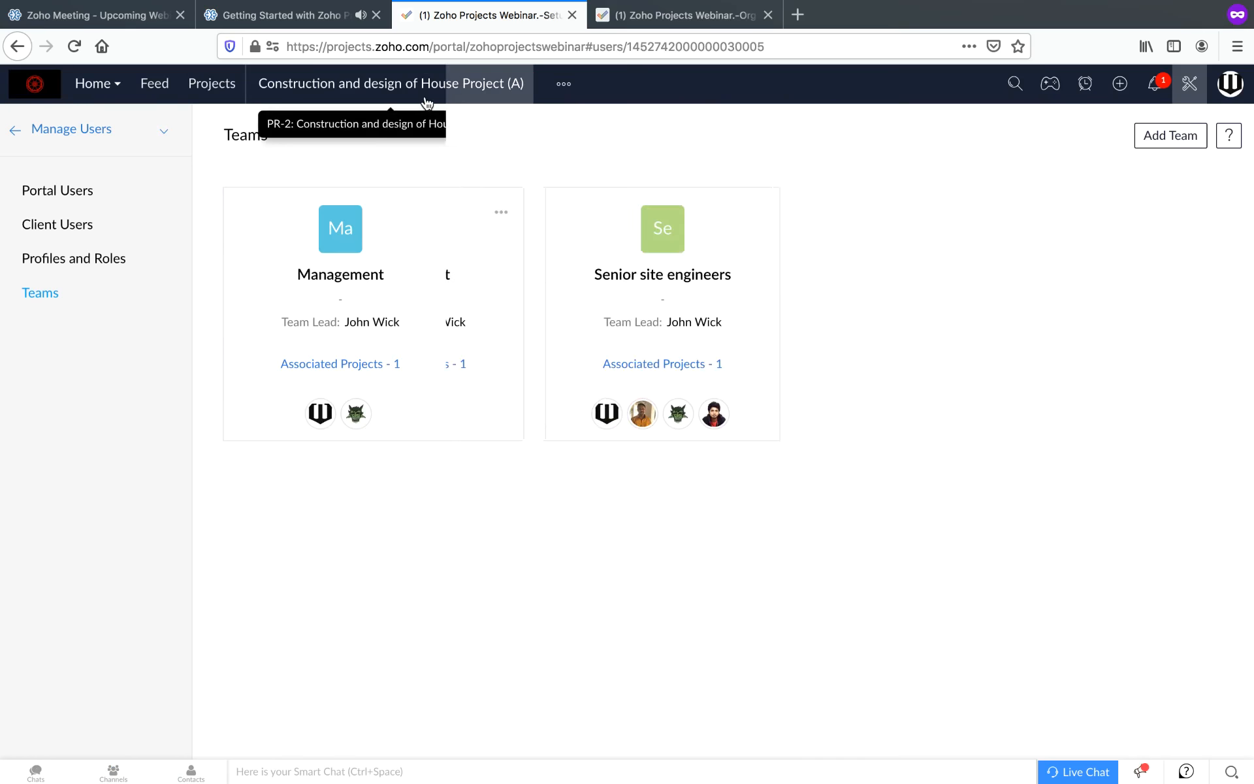
click(169, 93)
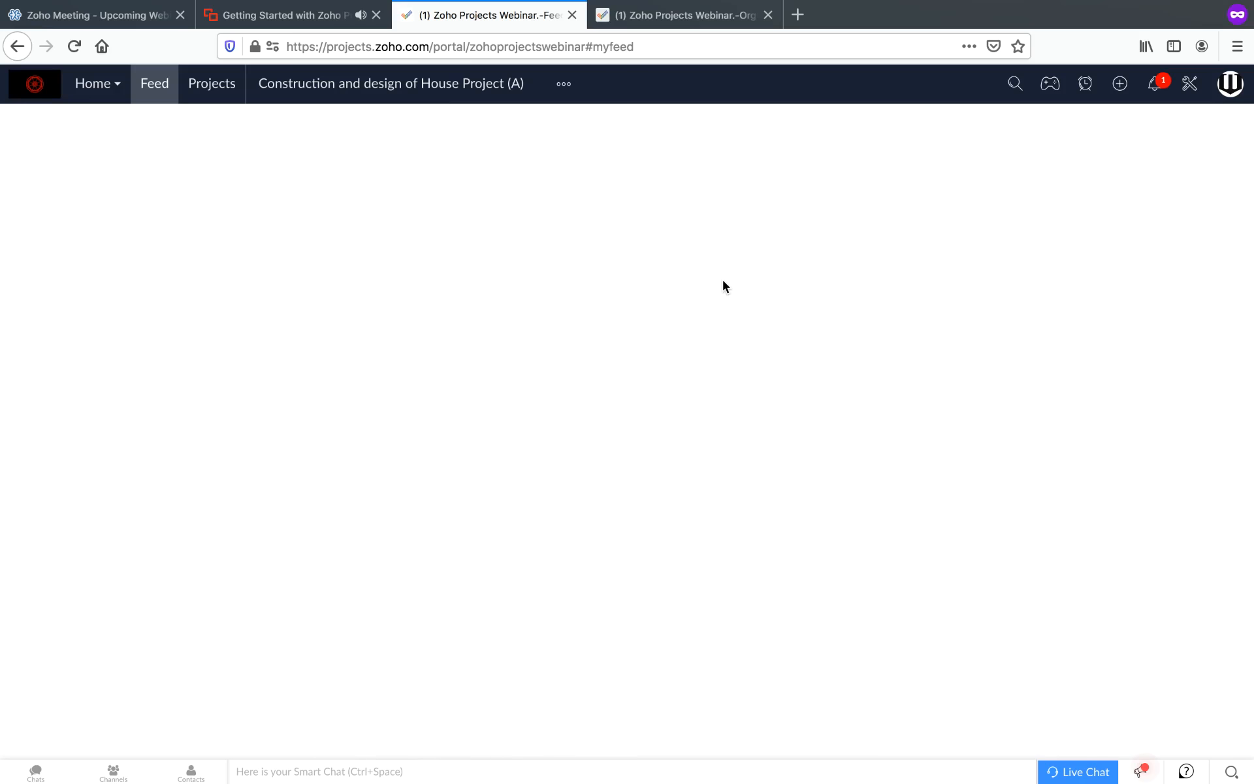
key(super+r)
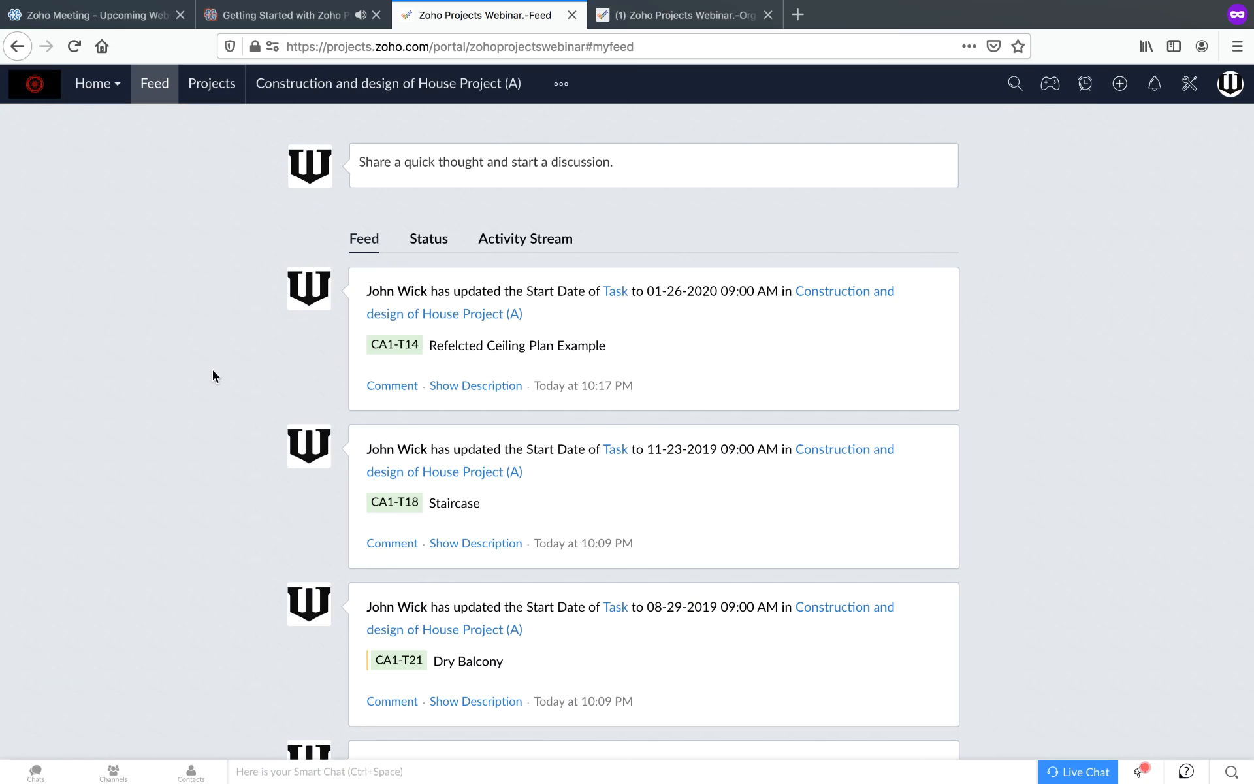
click(499, 164)
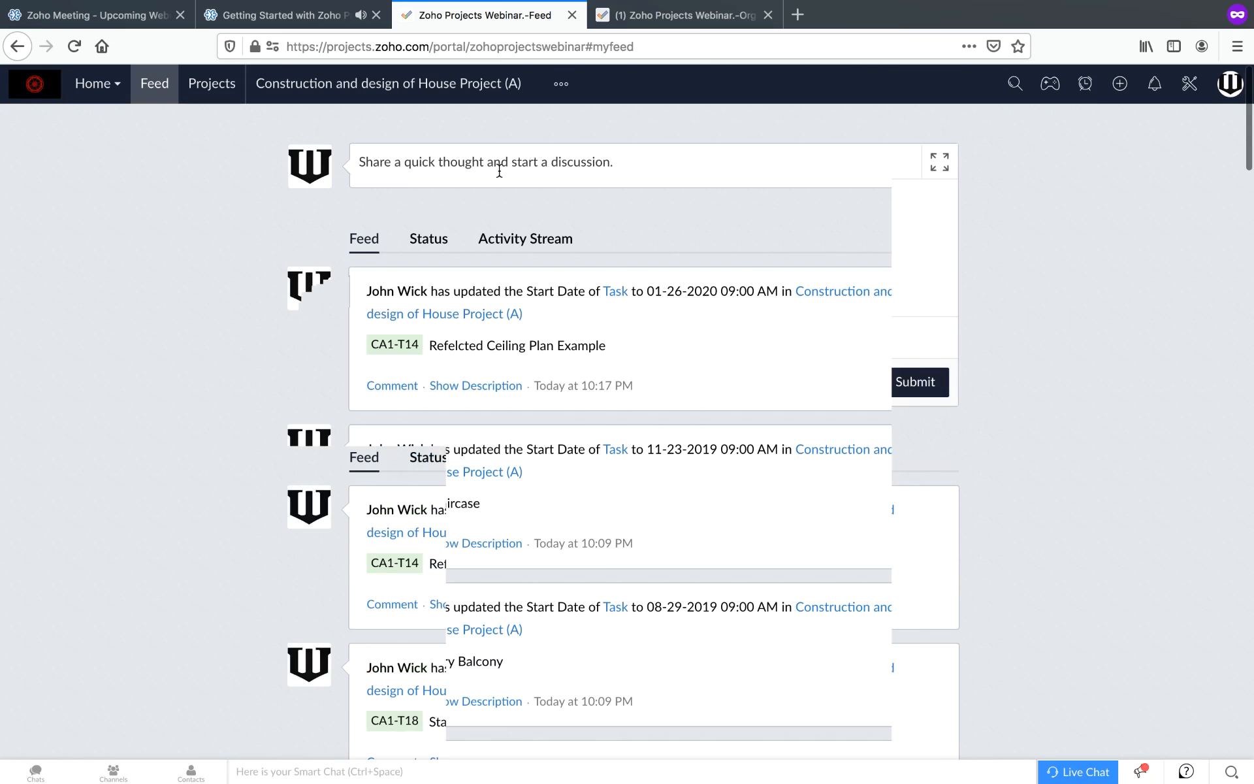
text(@)
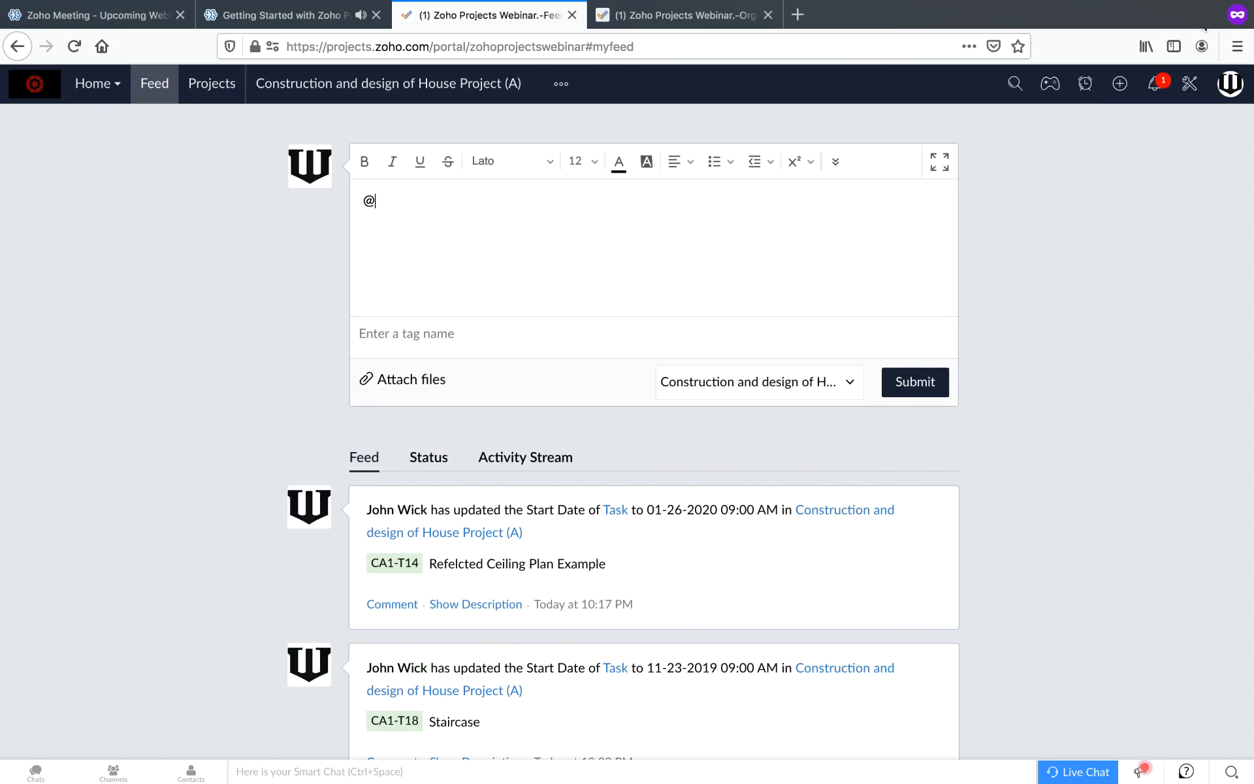
- Check the team names in the Teams setup and leave for the projects list
click(1199, 85)
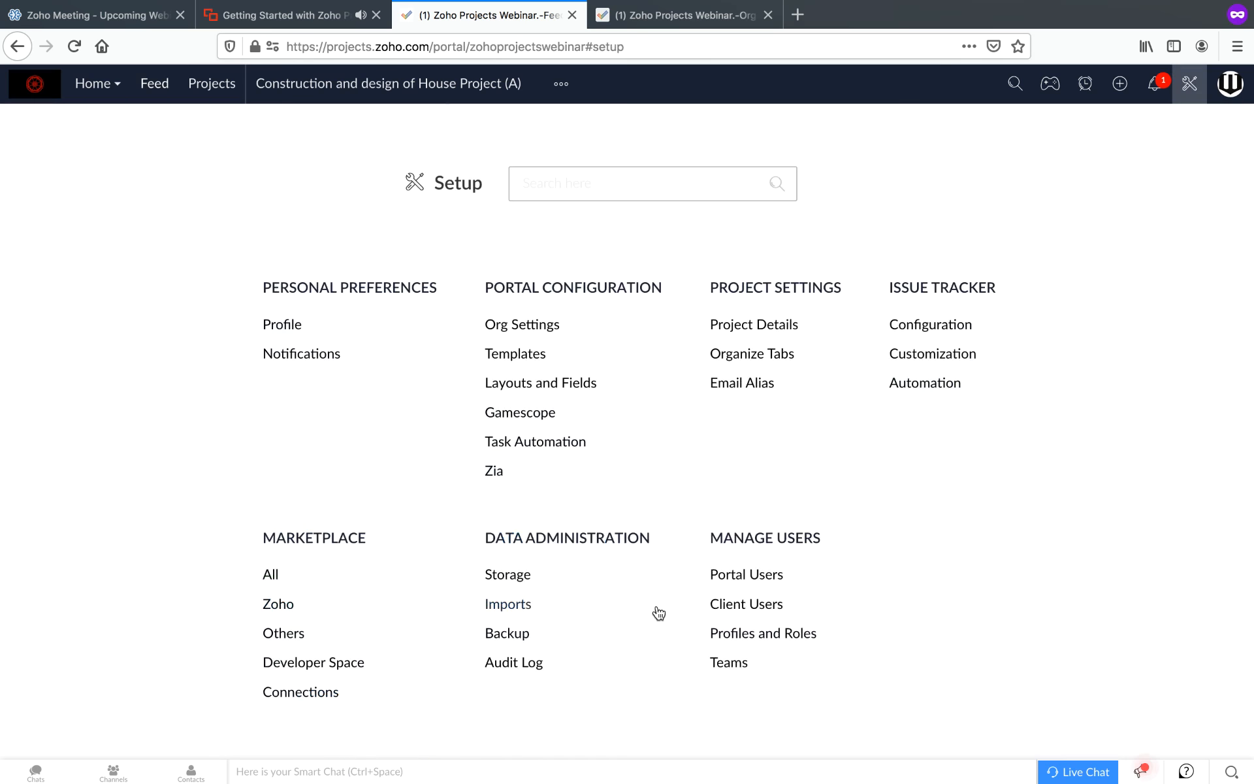
click(718, 661)
click(206, 84)
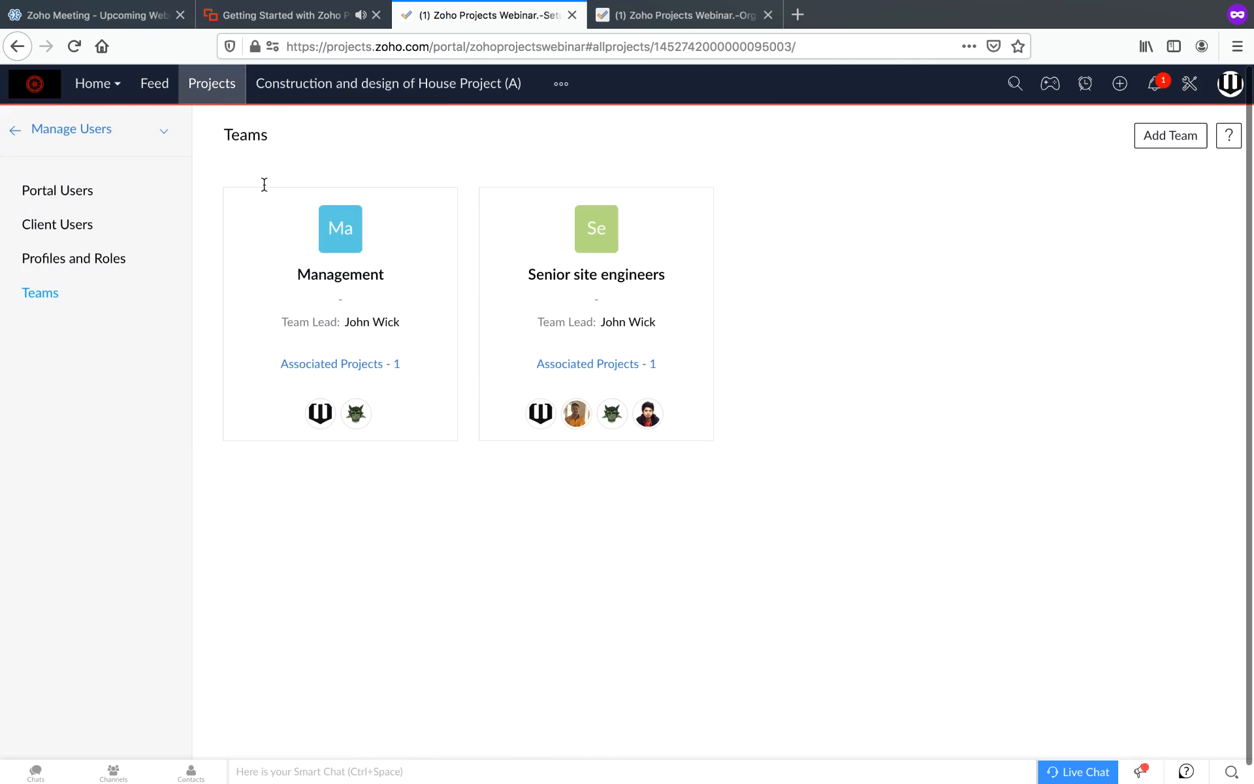
click(155, 84)
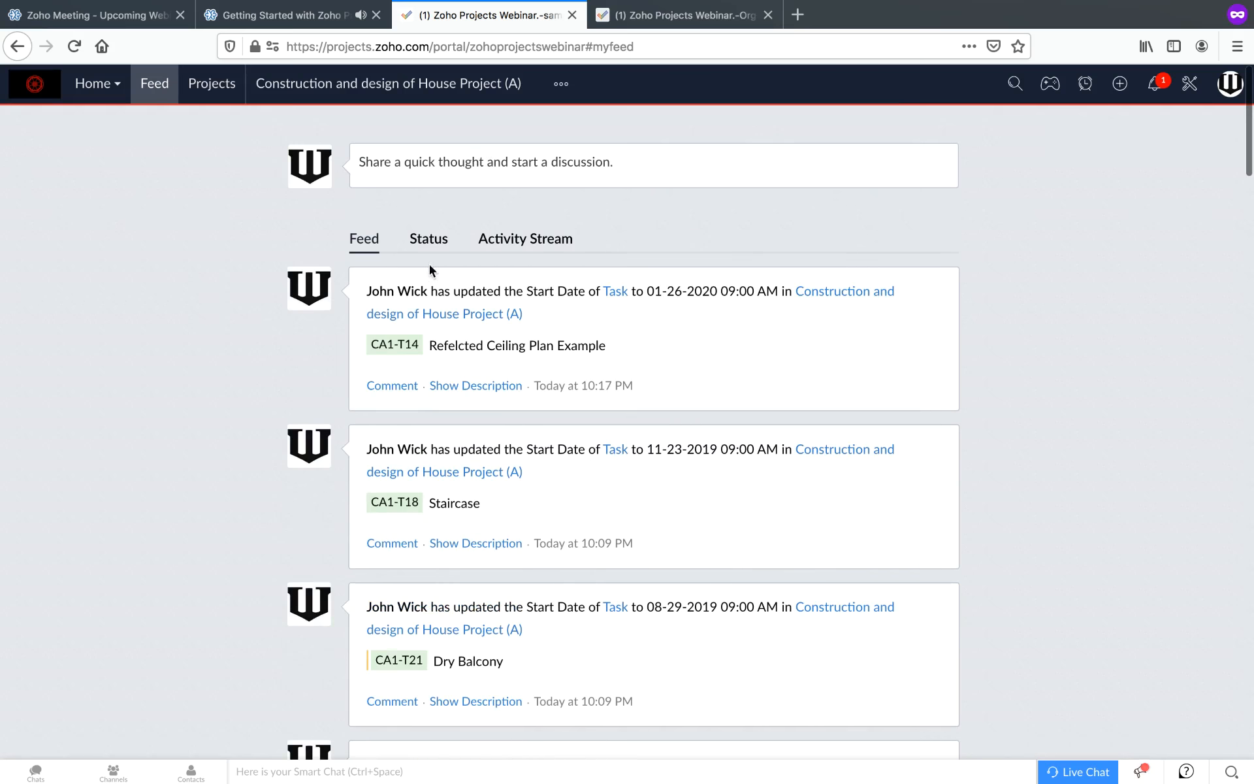
click(489, 161)
text(@)
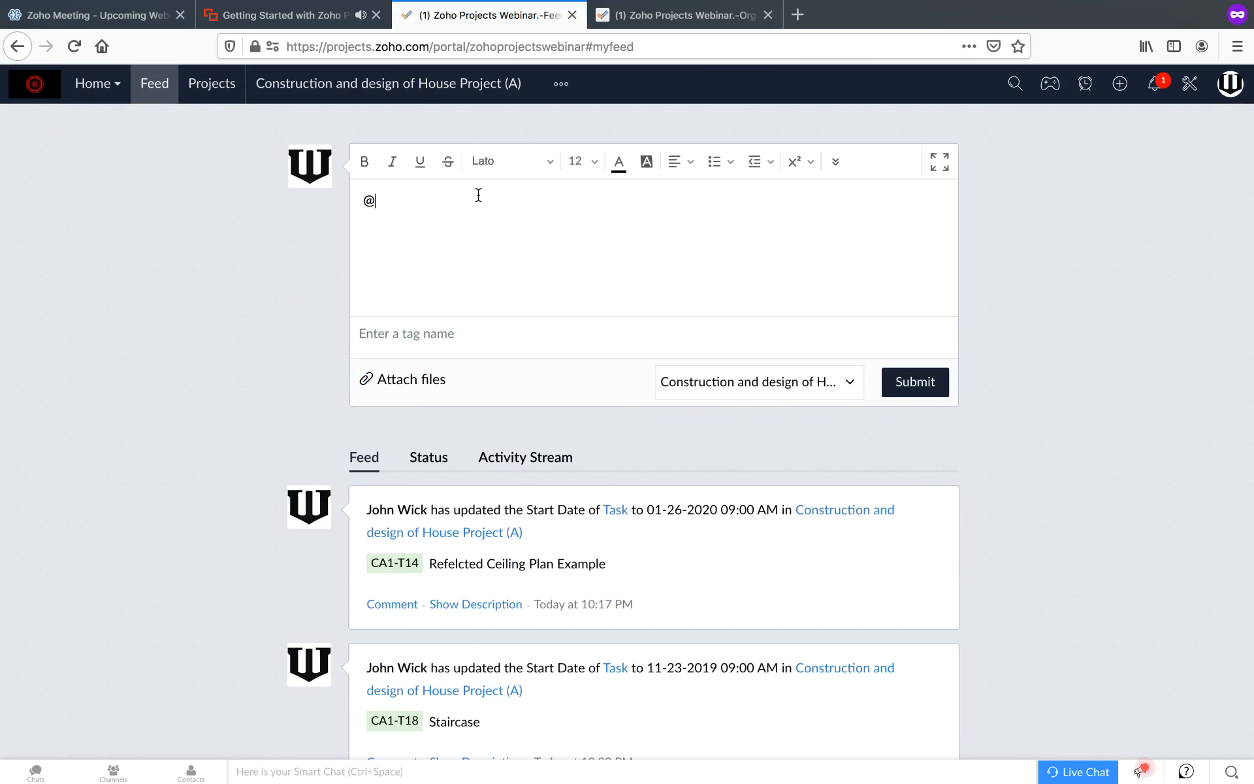
text(man)
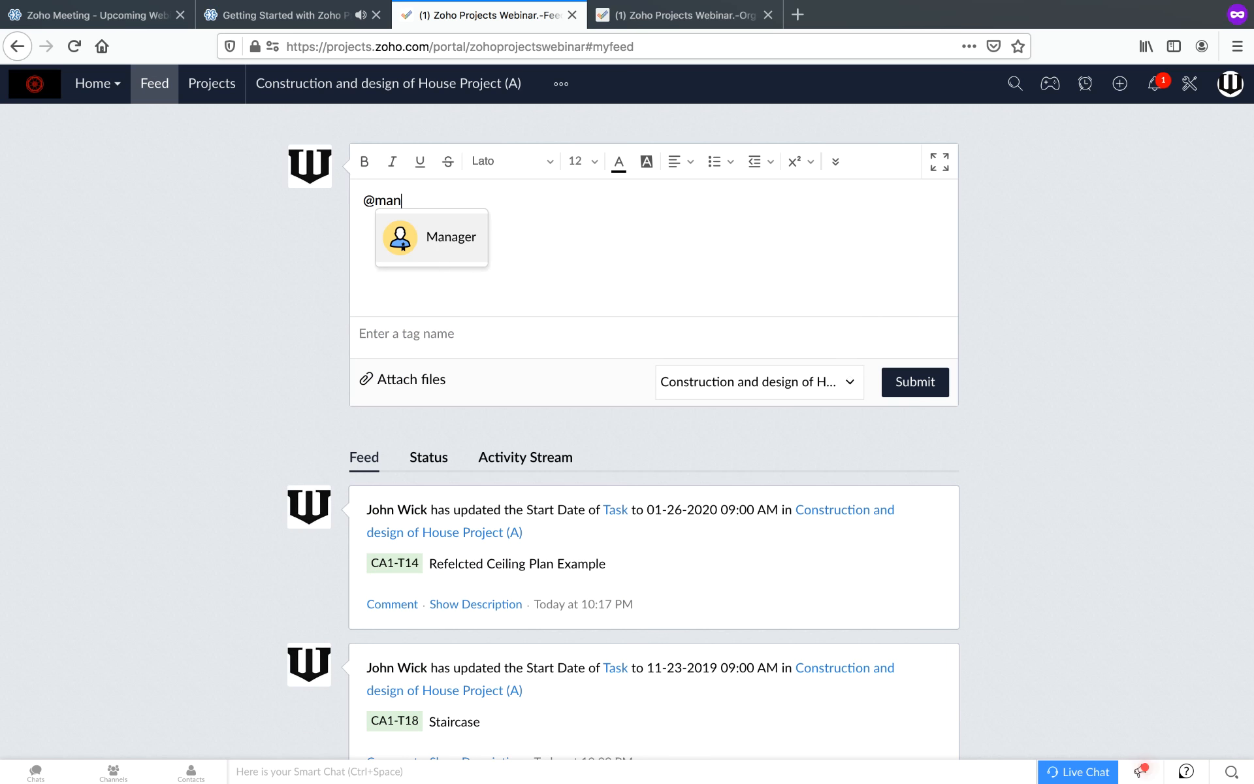
key(Escape)
key(BackSpace)
key(BackSpace)
key(BackSpace)
key(BackSpace)
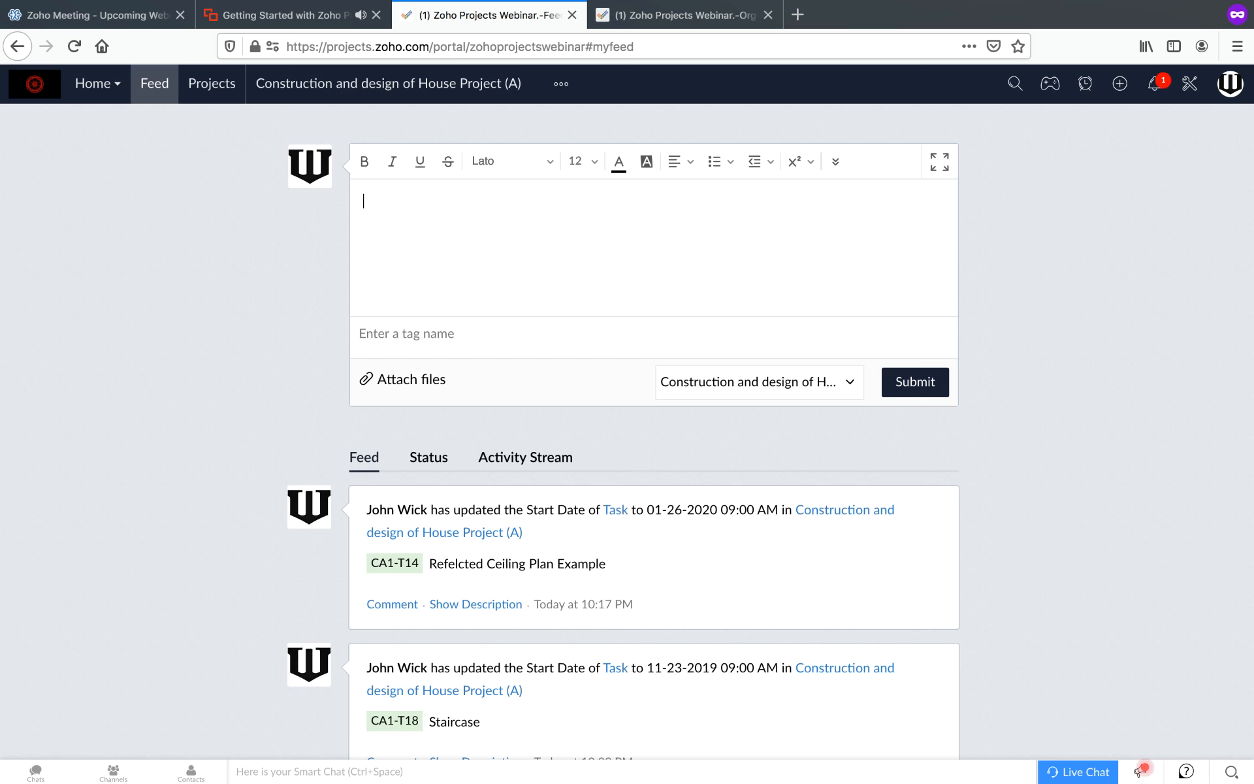
scroll(615, 356, down, 3)
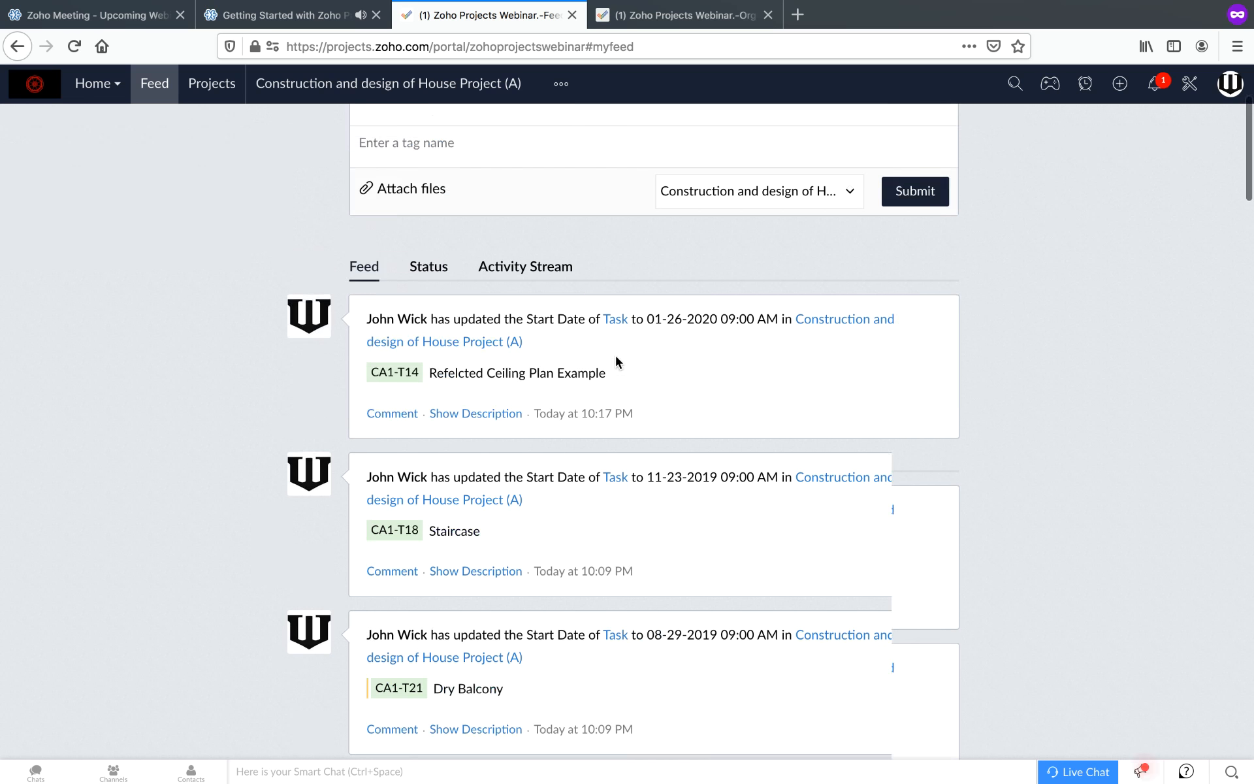
scroll(616, 357, up, 3)
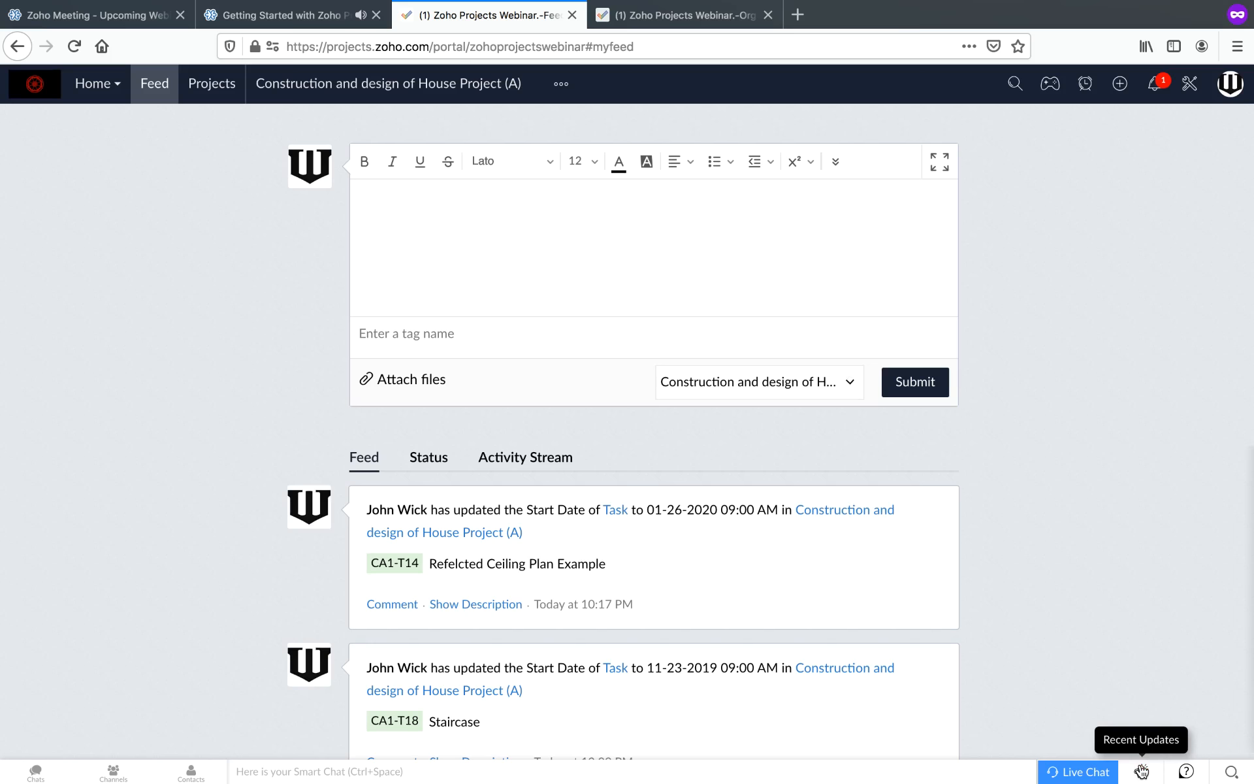
- Open the Recent Updates list, look through its blog posts and announcements, and close it
click(1141, 772)
mouse_move(1107, 307)
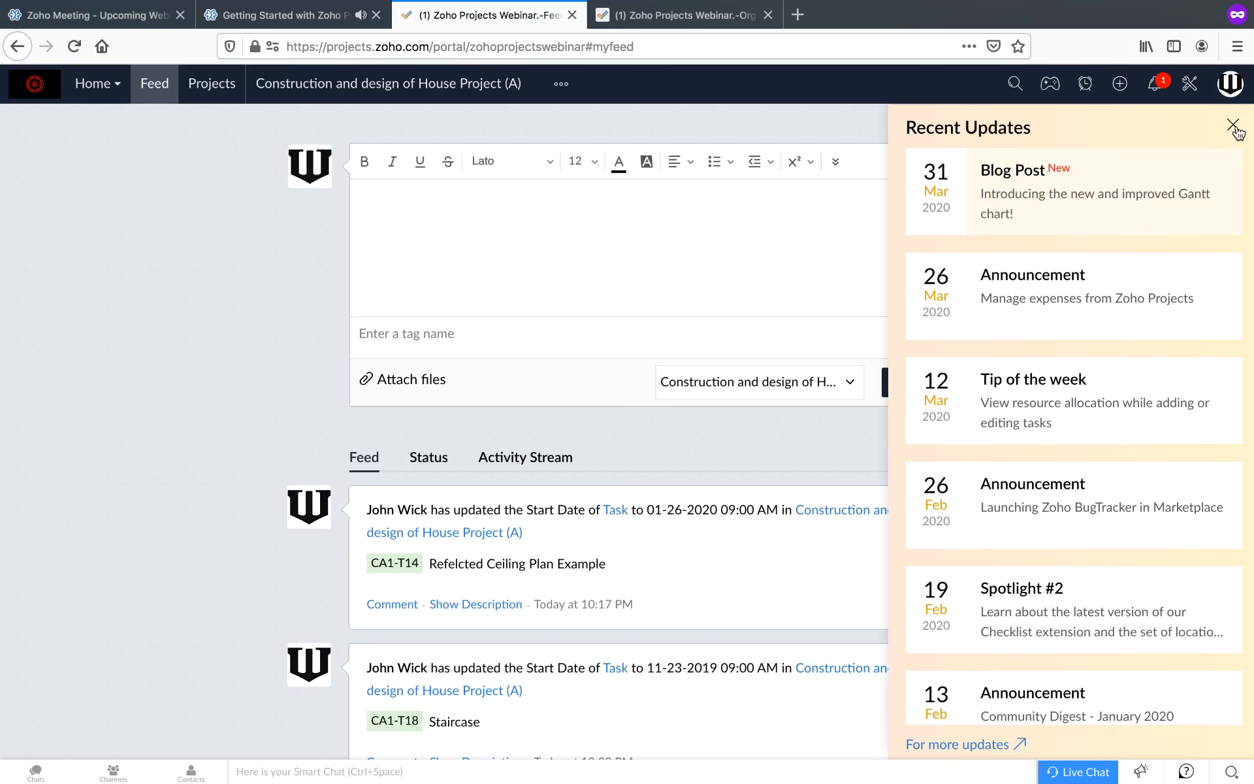
click(1235, 128)
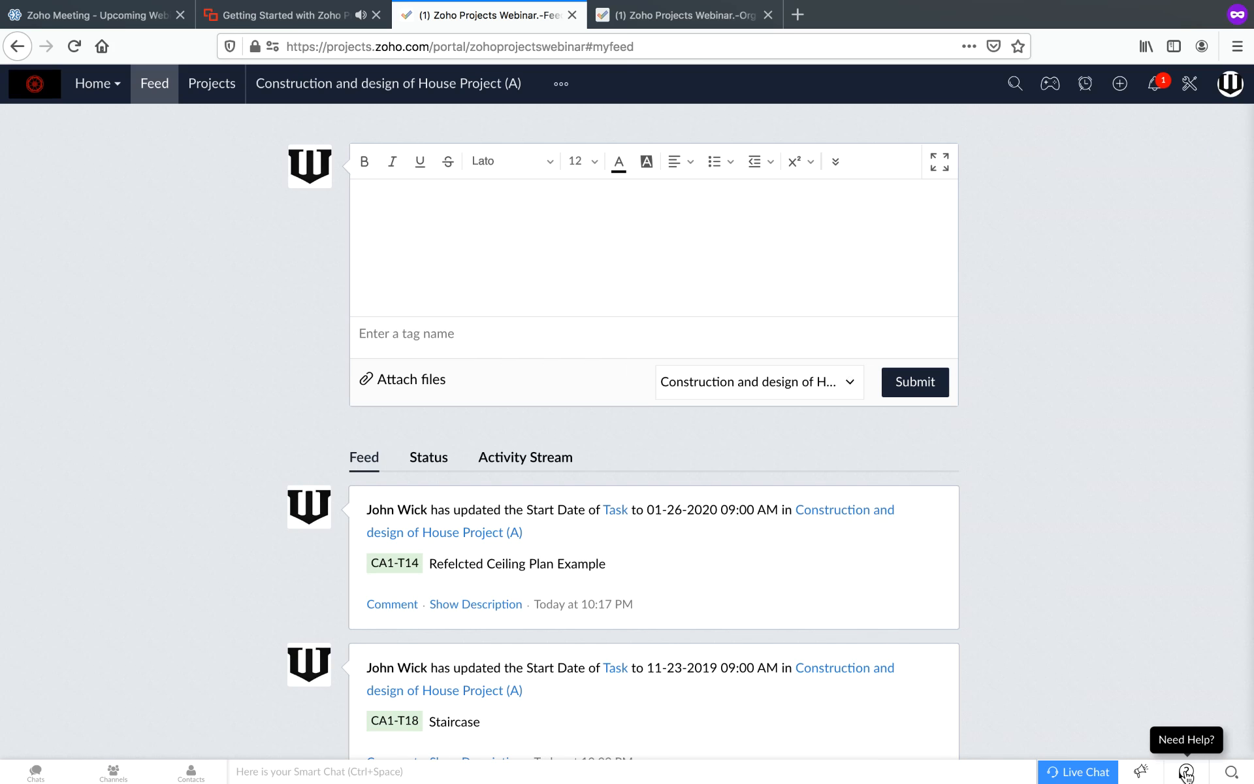
- Open the Learning Center from the help options and browse its feature animations and support topics
click(1187, 773)
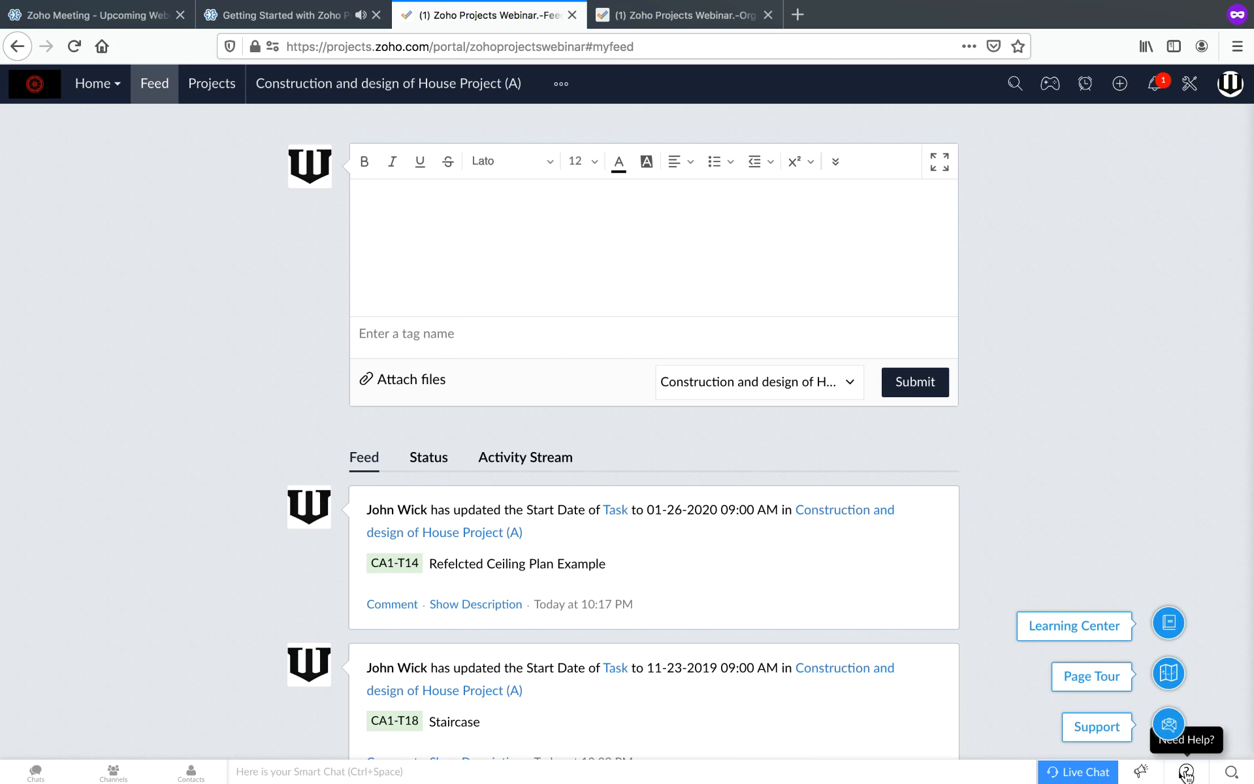
click(1167, 626)
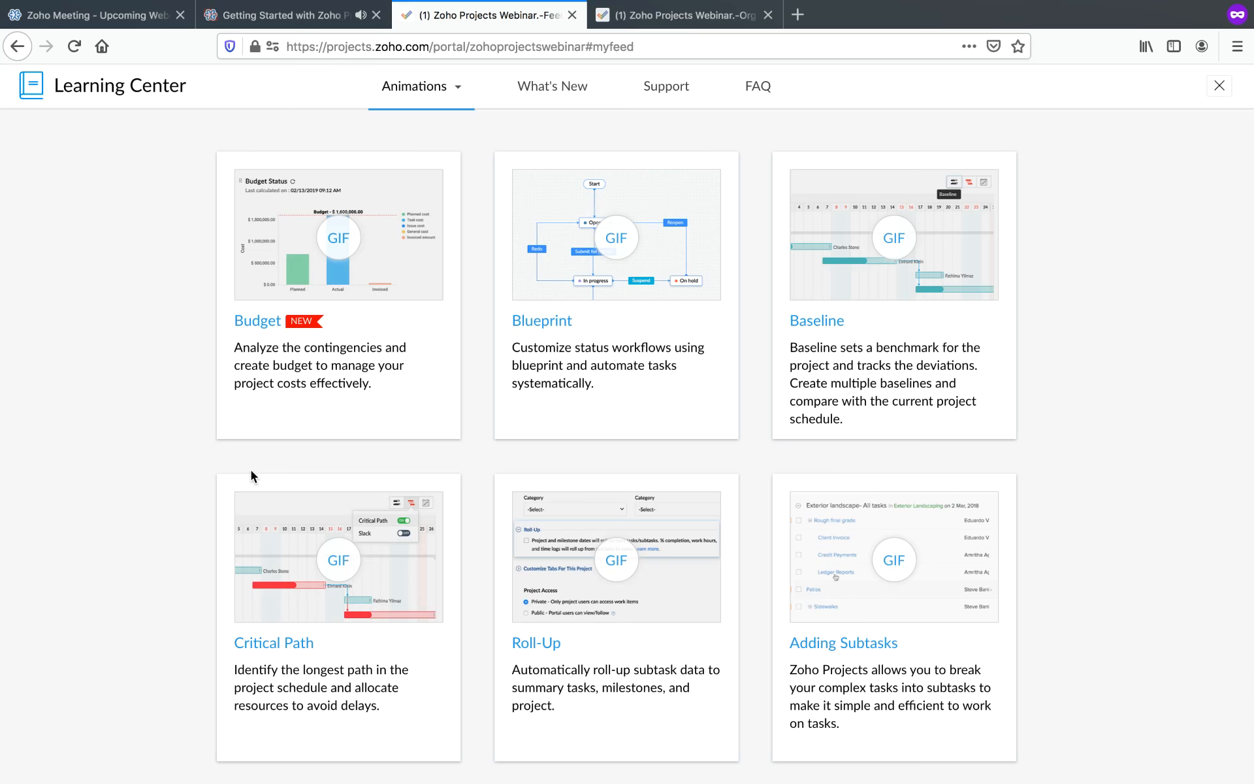
scroll(260, 521, down, 3)
scroll(264, 520, up, 3)
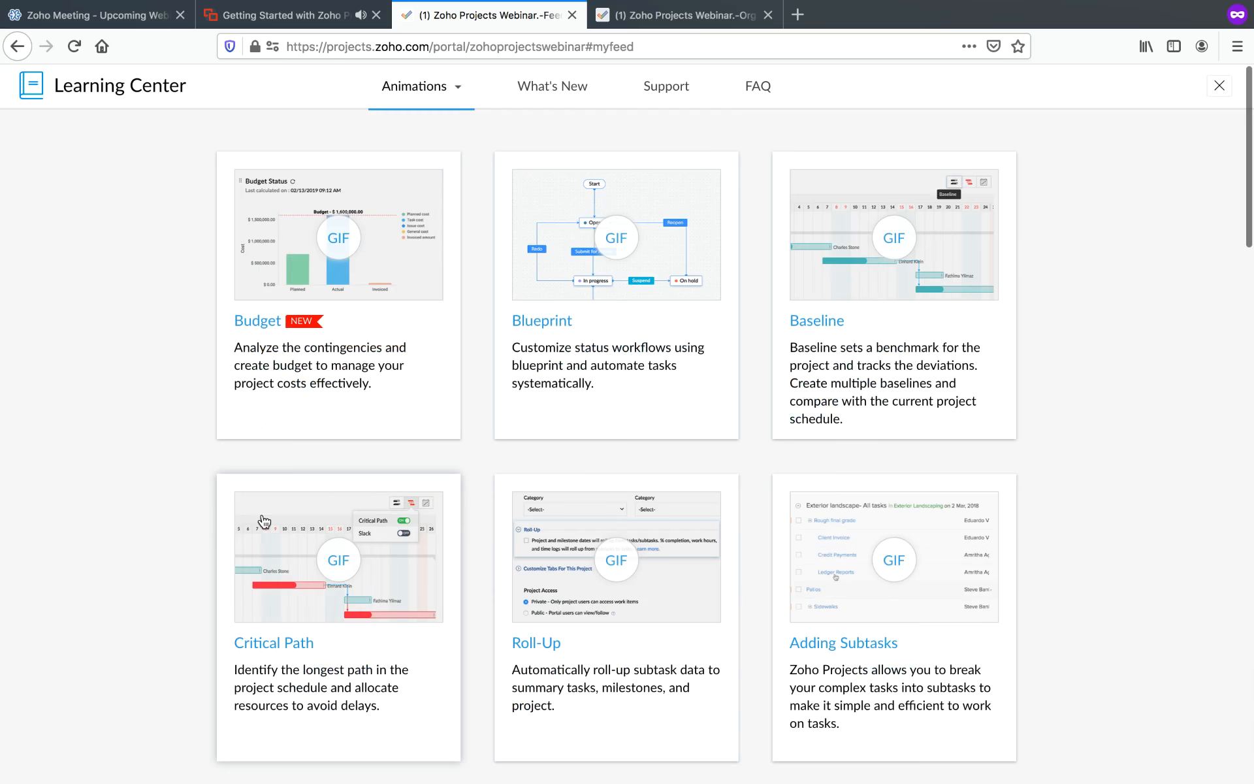
scroll(561, 199, down, 5)
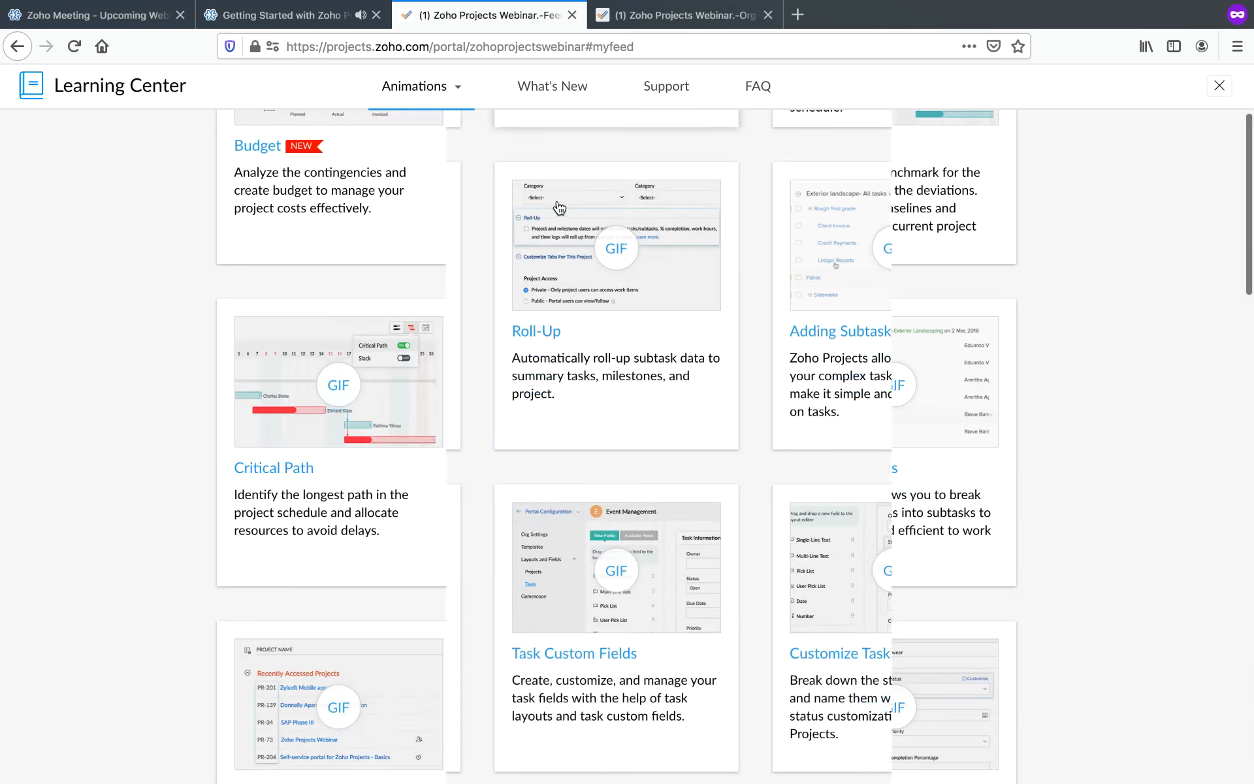
click(577, 270)
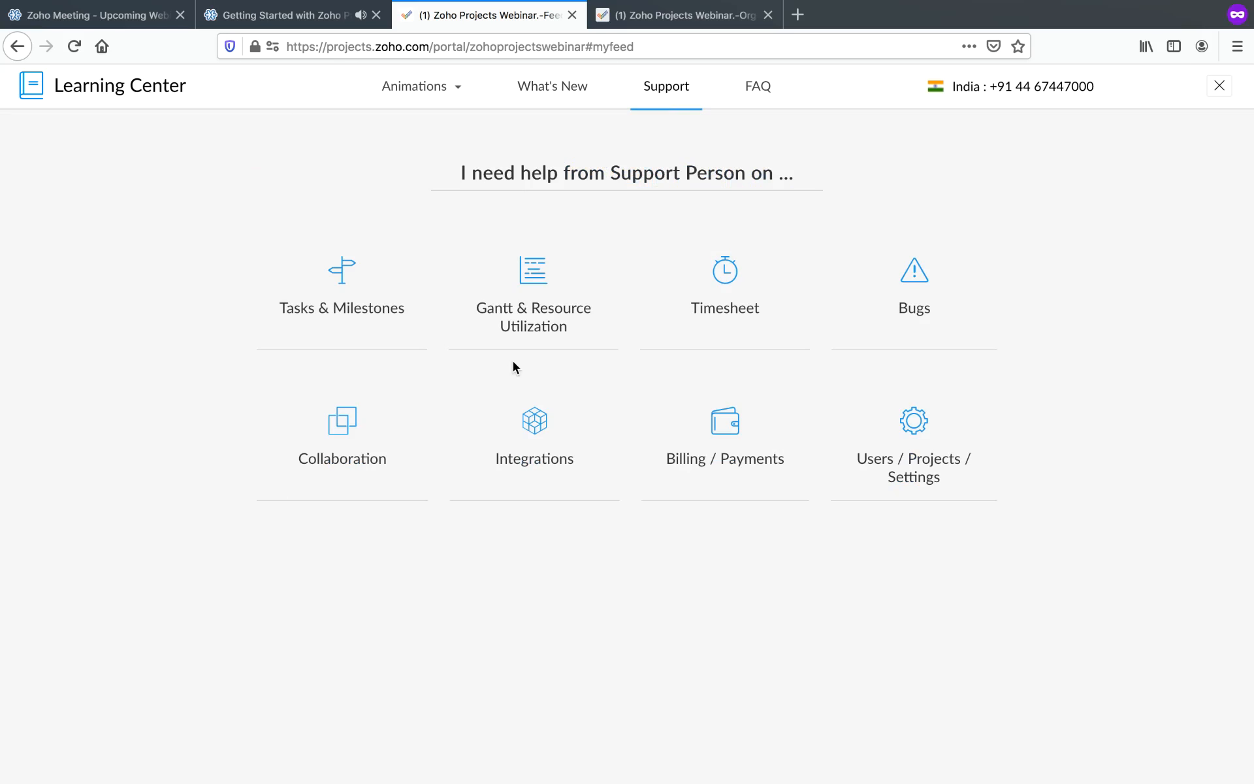
- Look through the general FAQ questions in the Learning Center and close it to return to the feed
click(759, 88)
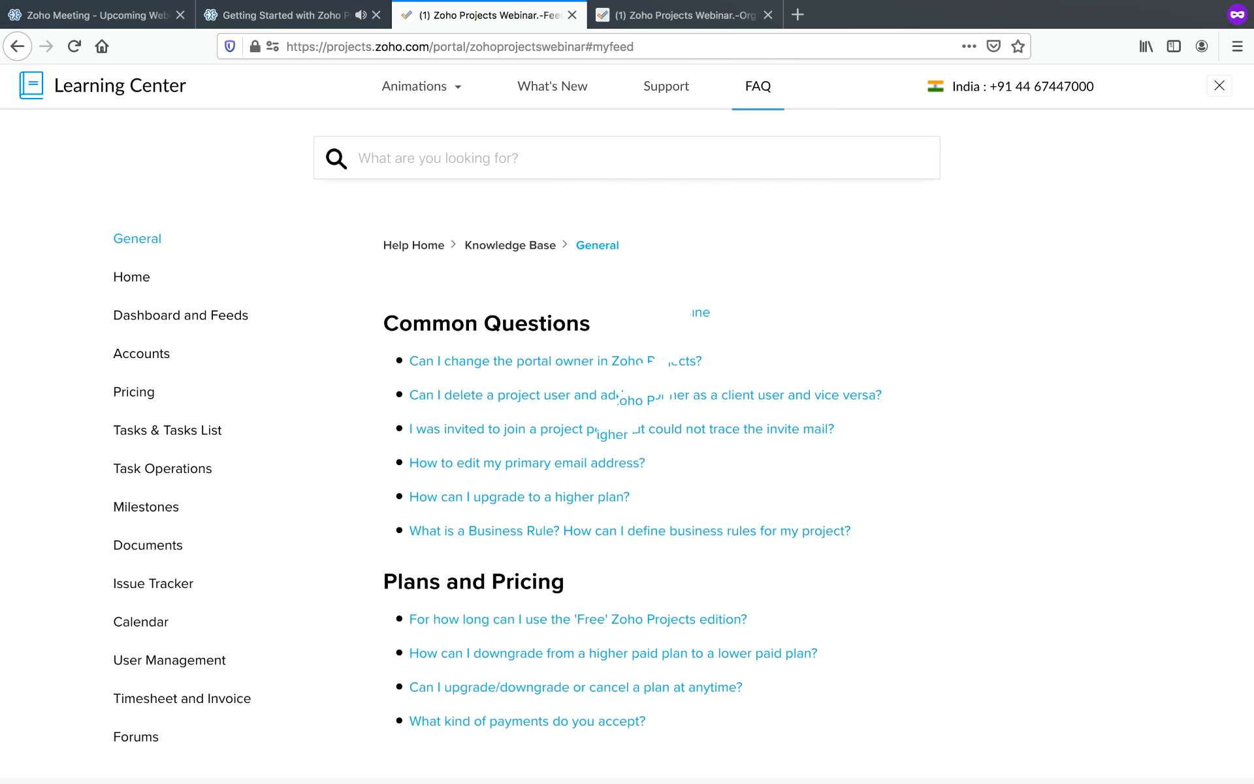
scroll(590, 467, down, 3)
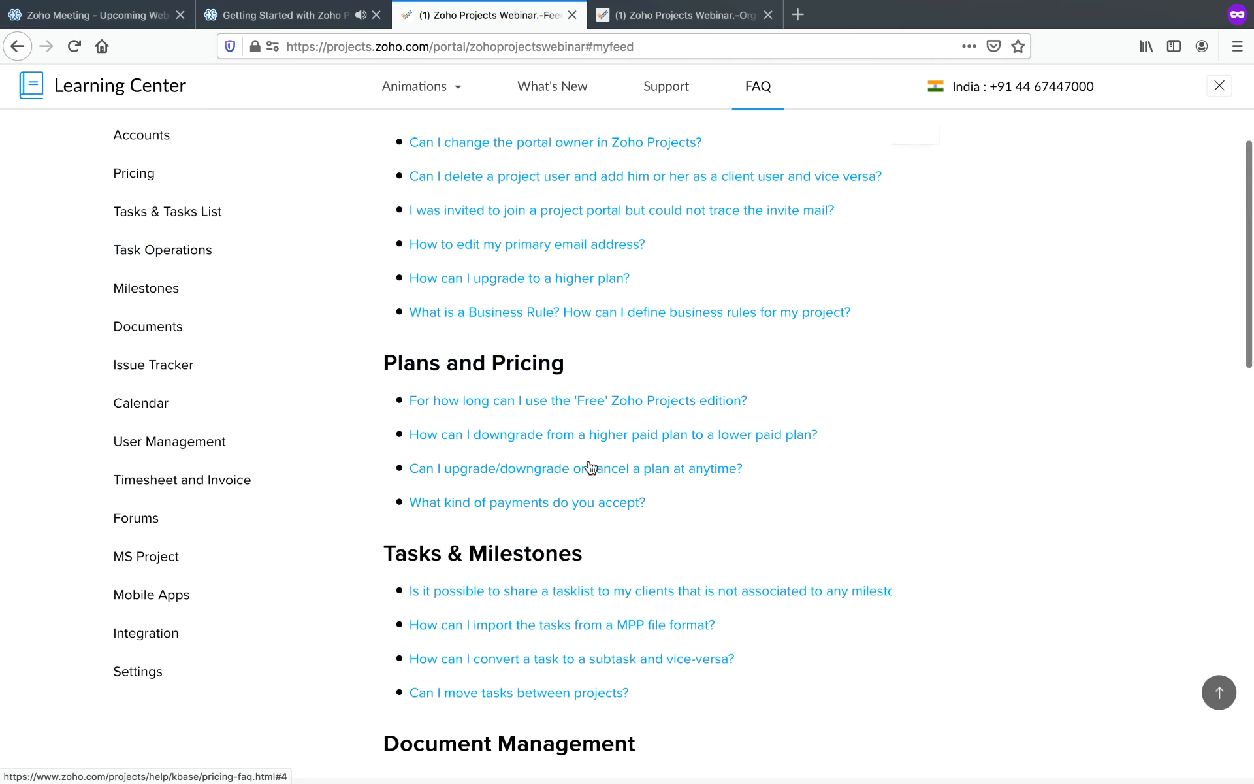
scroll(590, 467, up, 3)
click(1218, 86)
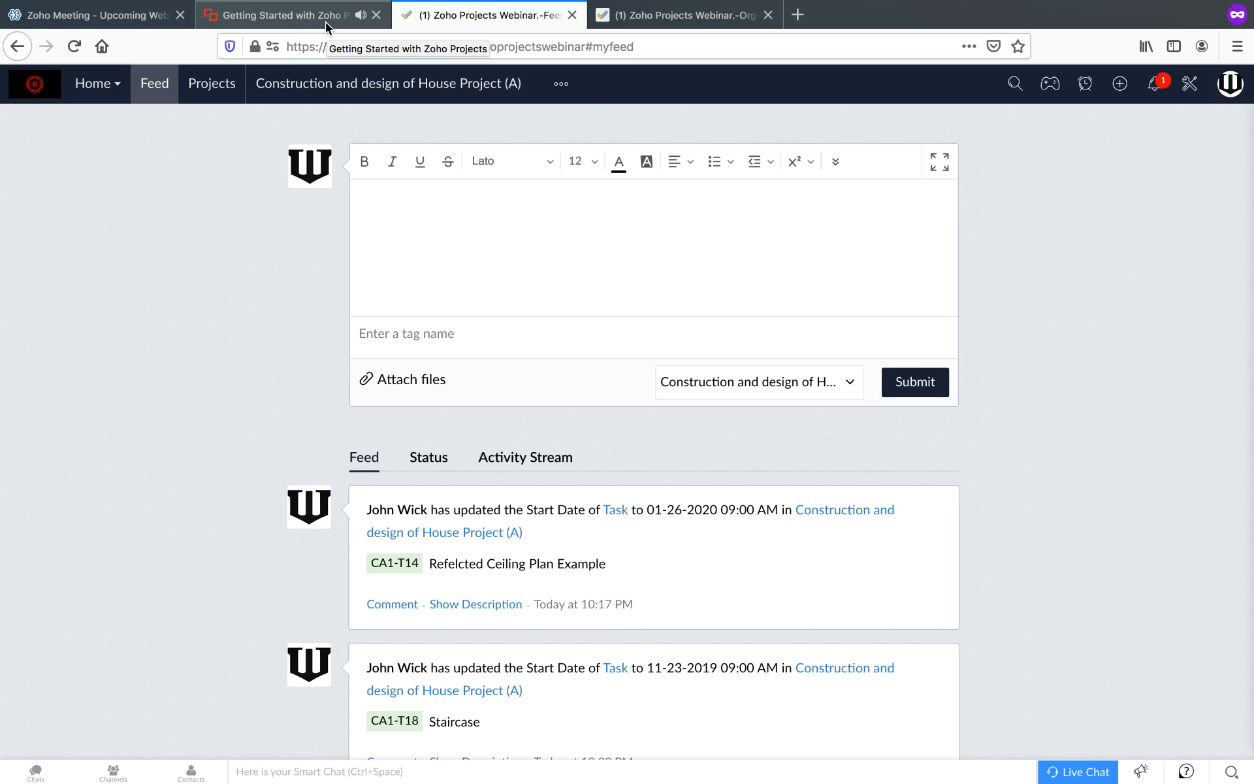
- Switch to the Zoho Meeting session for Getting Started with Zoho Projects and show its attendee list
click(325, 21)
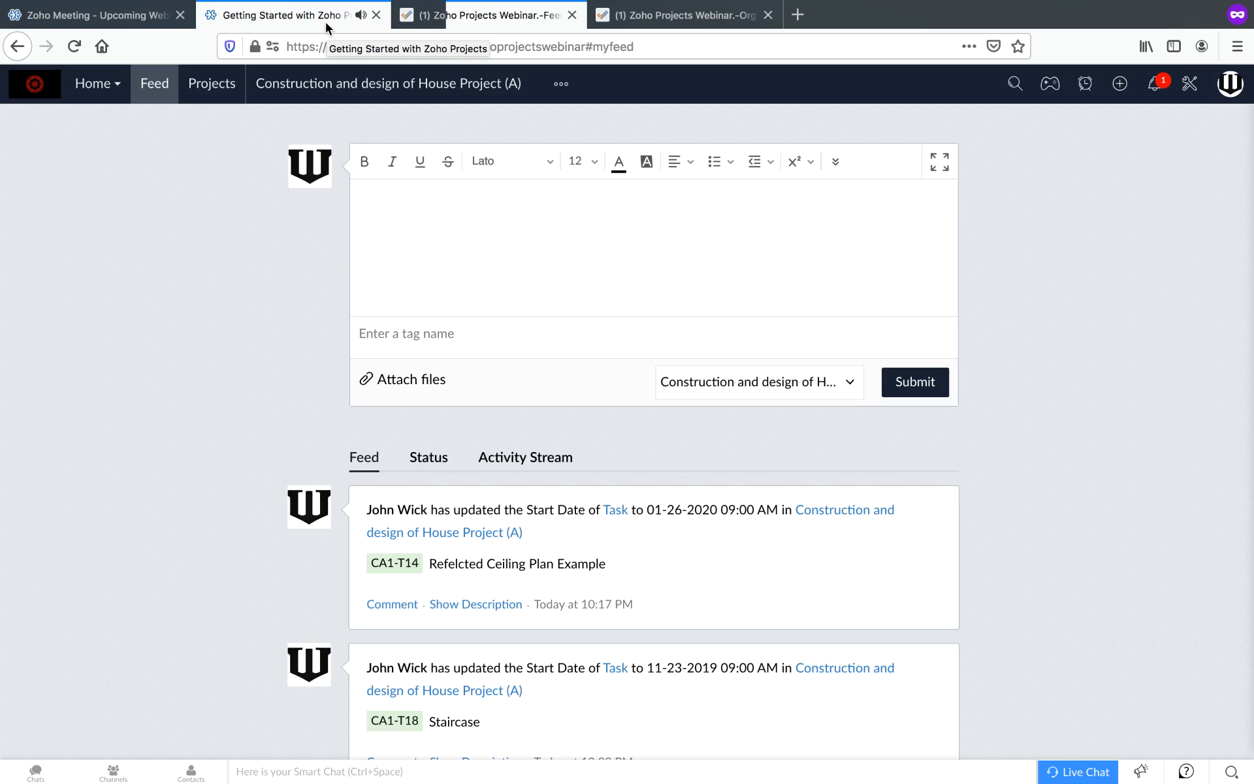
click(37, 98)
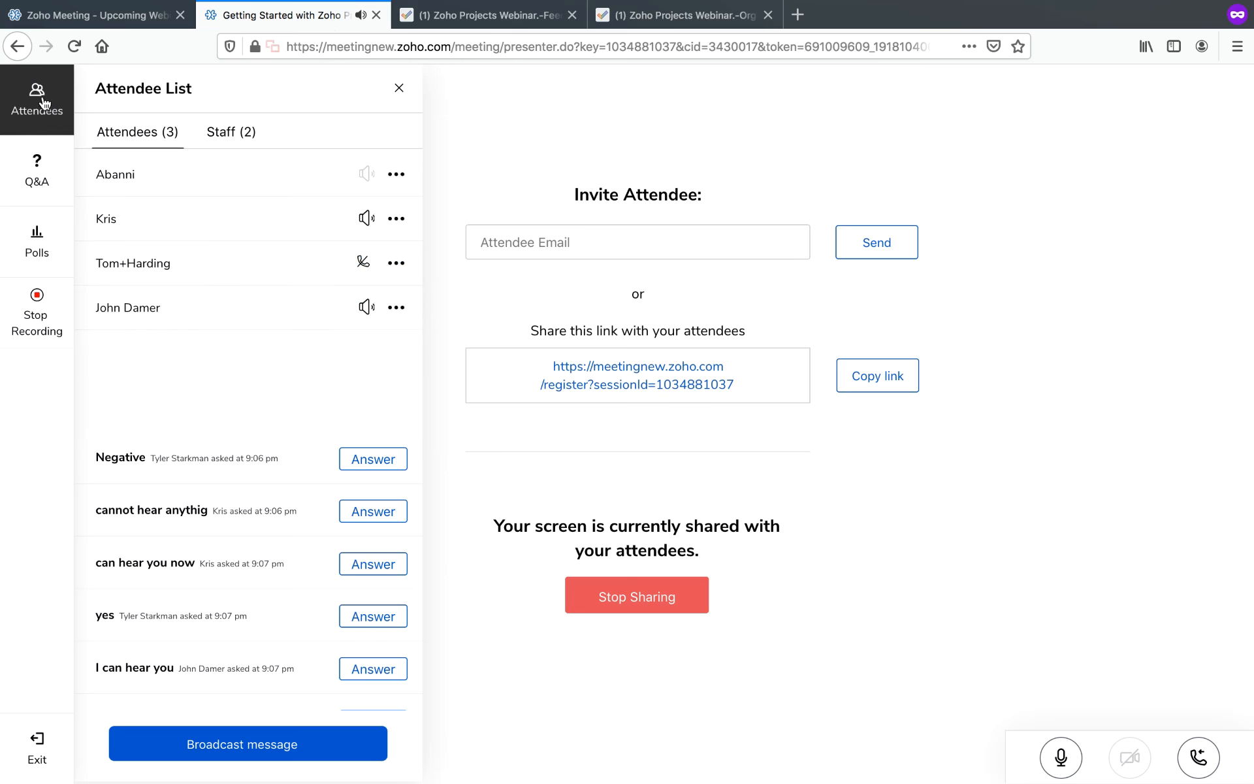